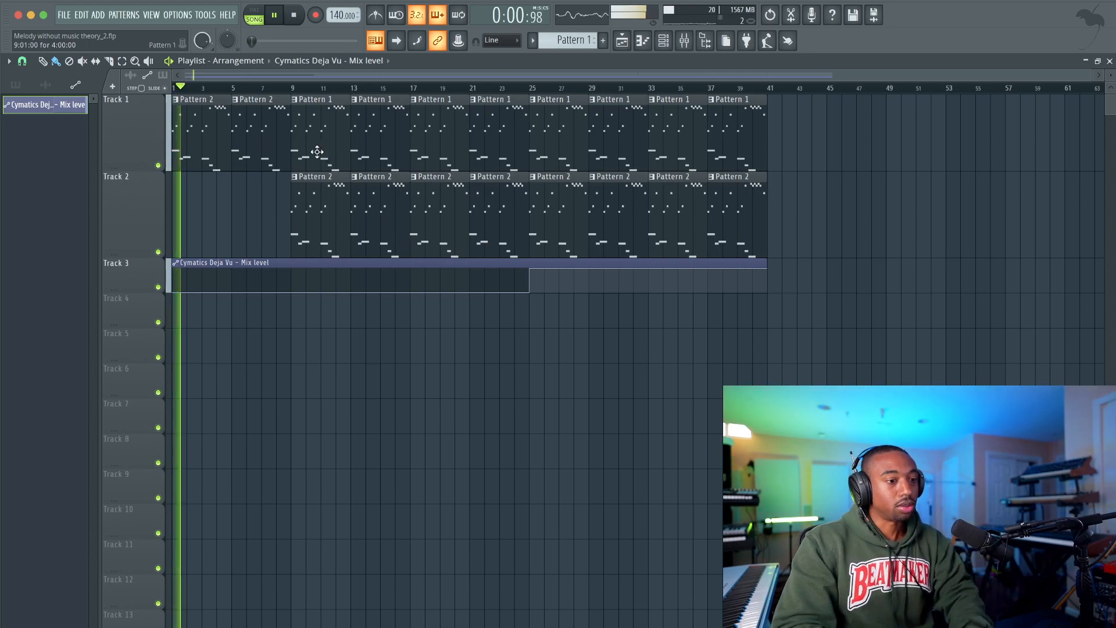
Step: Play back the existing arrangement and switch to the empty Pattern 3 with the channel rack open
key("space")
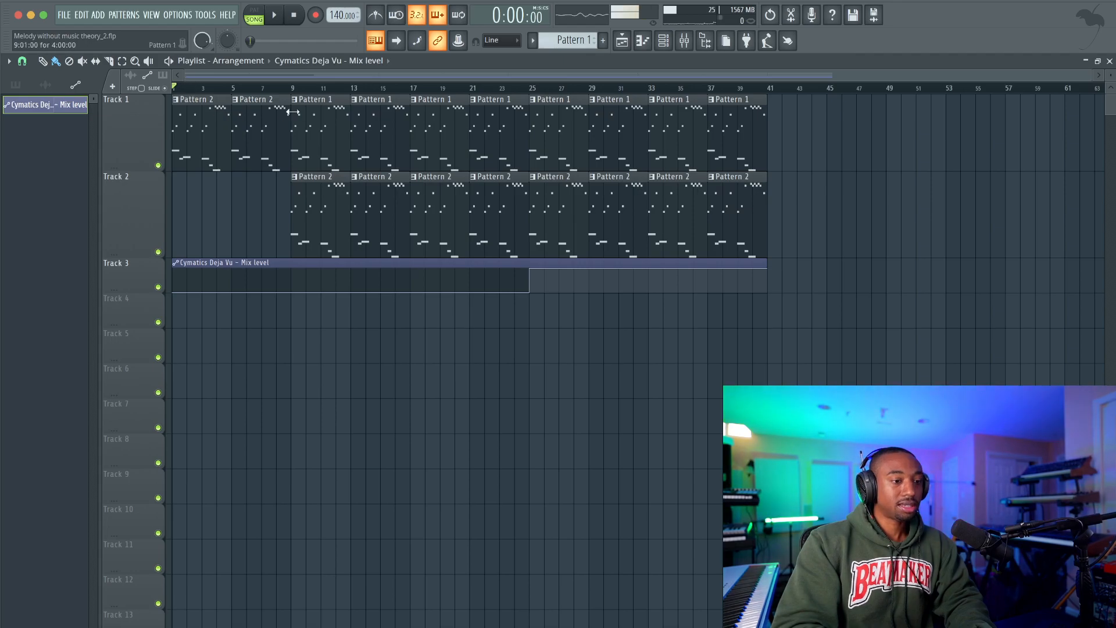
key("space")
left_click(669, 39)
scroll(583, 36, "up", 2)
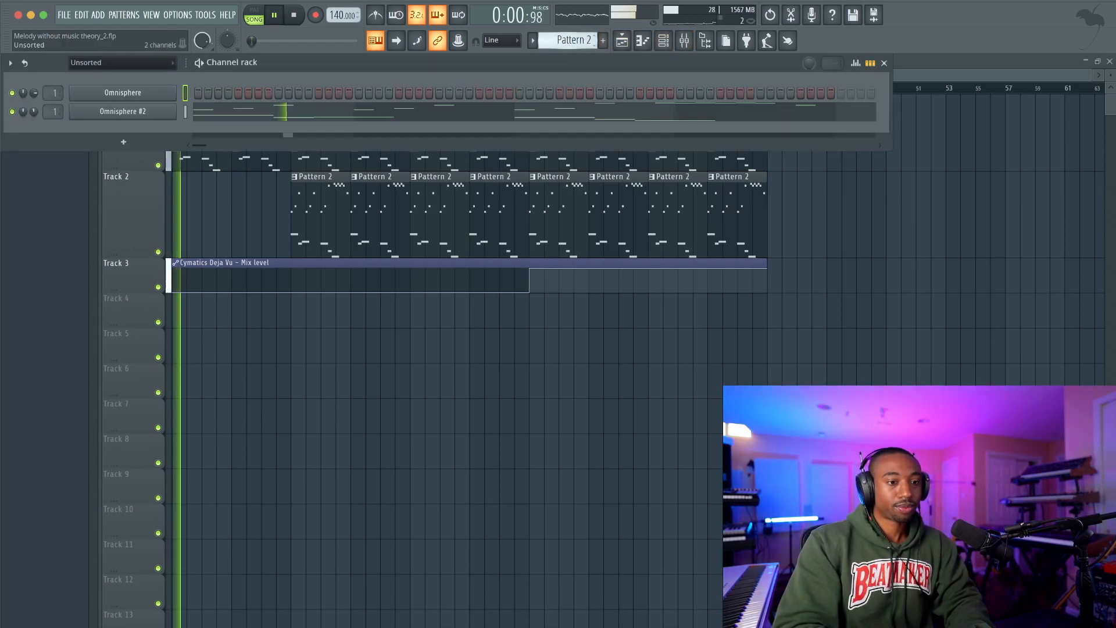
key("space")
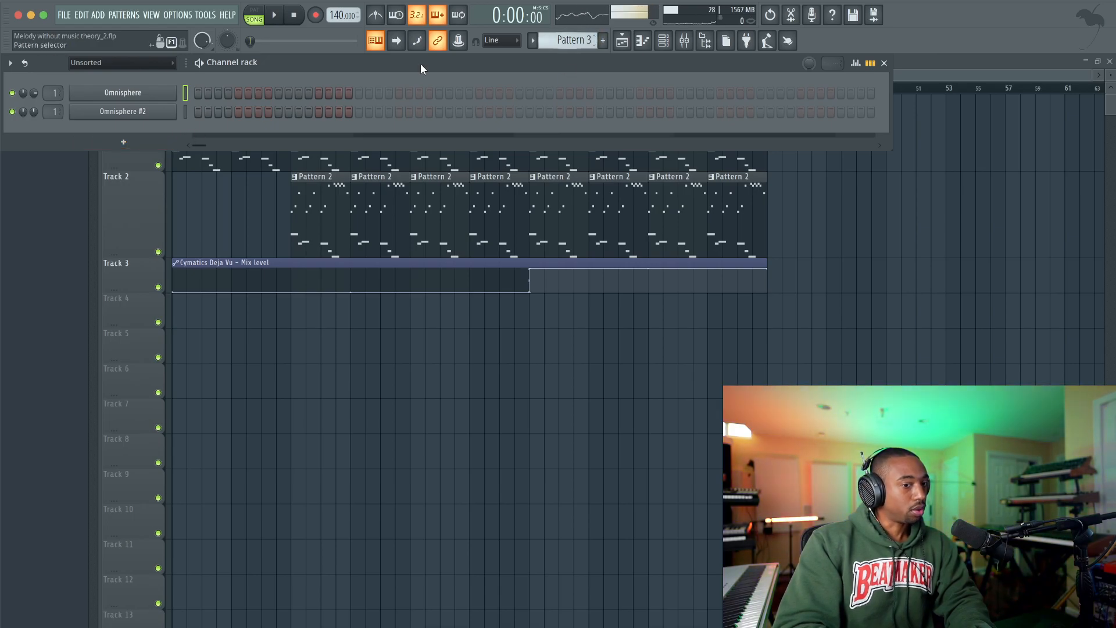
Step: Add a LABS instrument channel and load the Autograph Grand: The Grand piano preset
key("space")
left_click(135, 144)
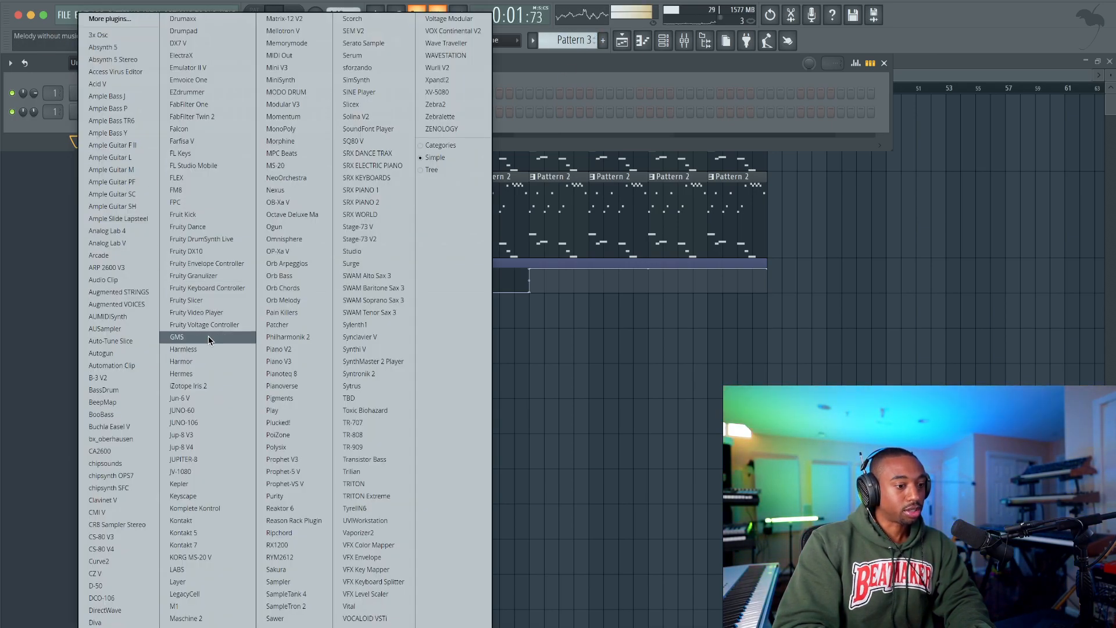
left_click(198, 570)
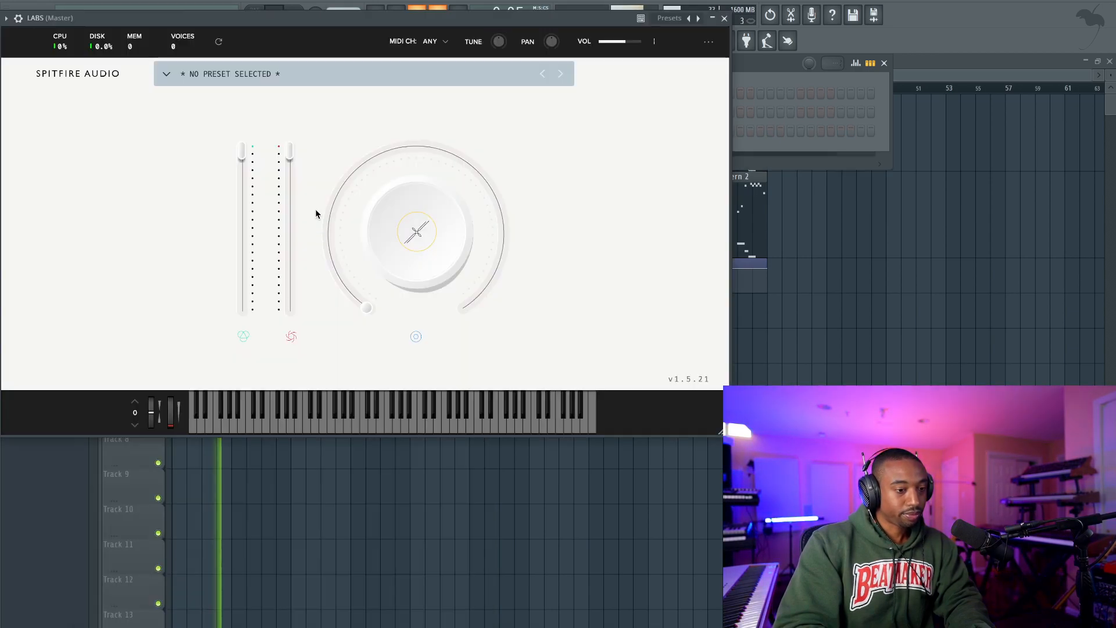
left_click(167, 74)
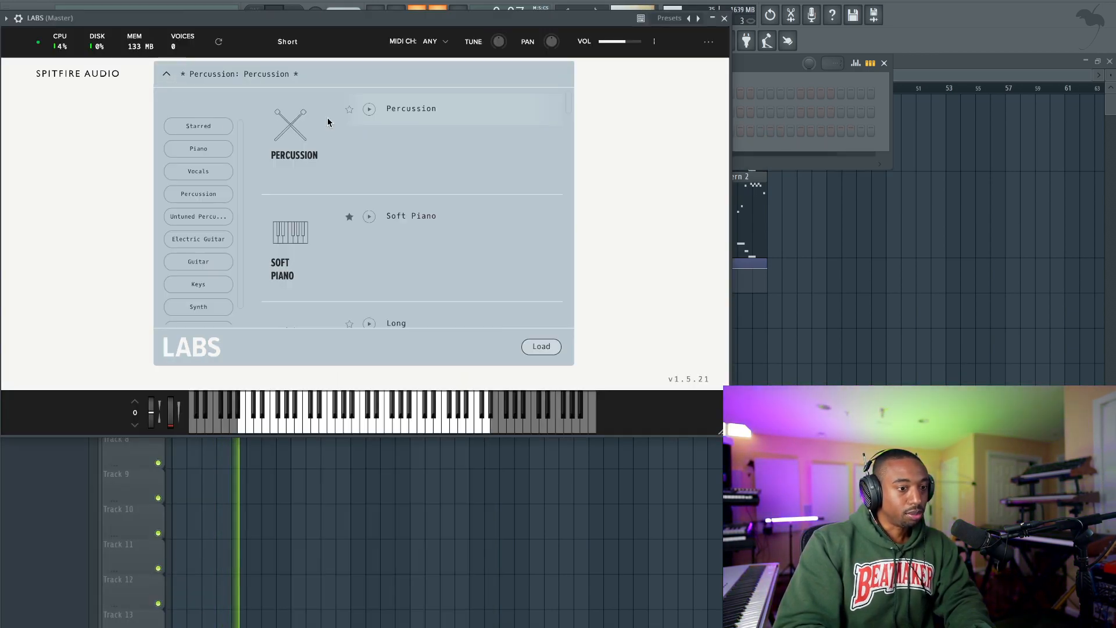
left_click(231, 148)
double_click(416, 216)
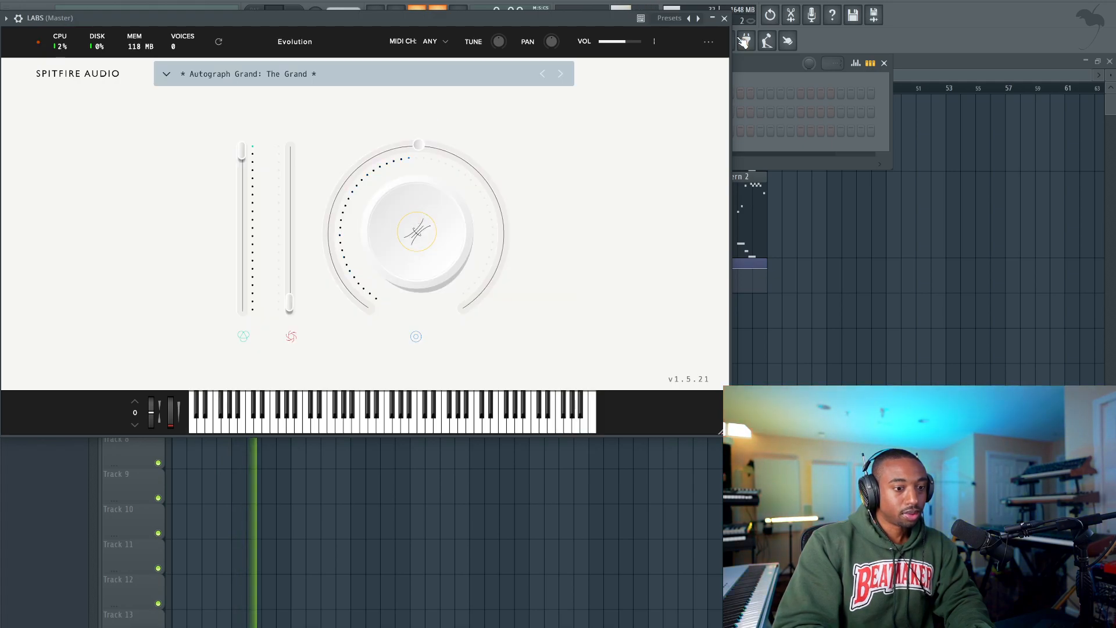
left_click(724, 19)
Step: Place a four-bar Pattern 3 clip on Track 4 at bar 9 and repeat it up to bar 41
left_click(298, 305)
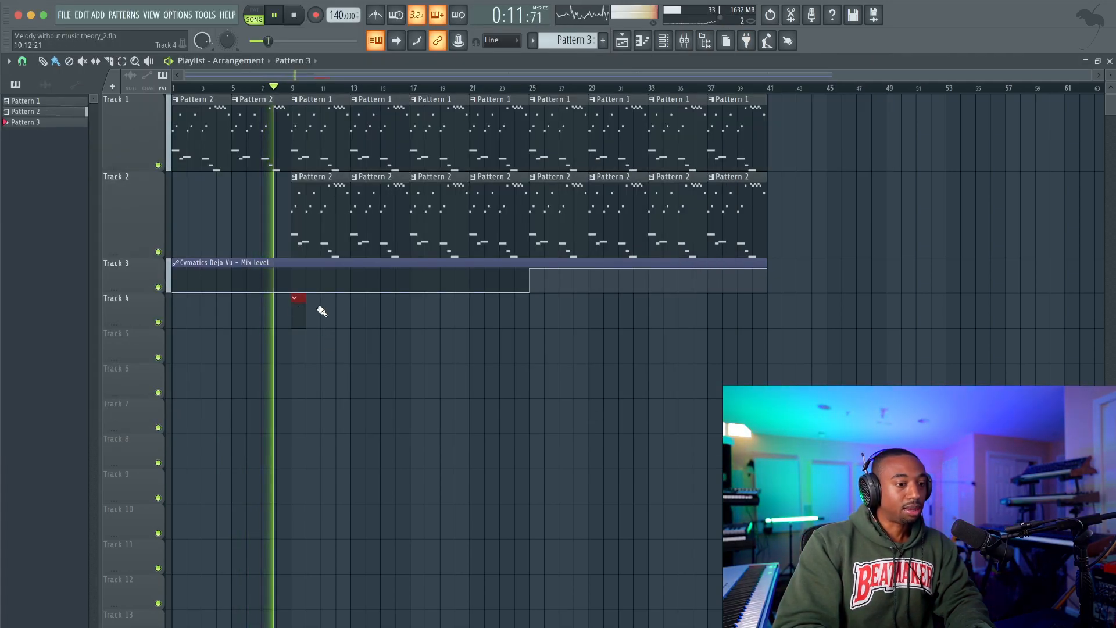
left_click_drag(305, 310, 348, 311)
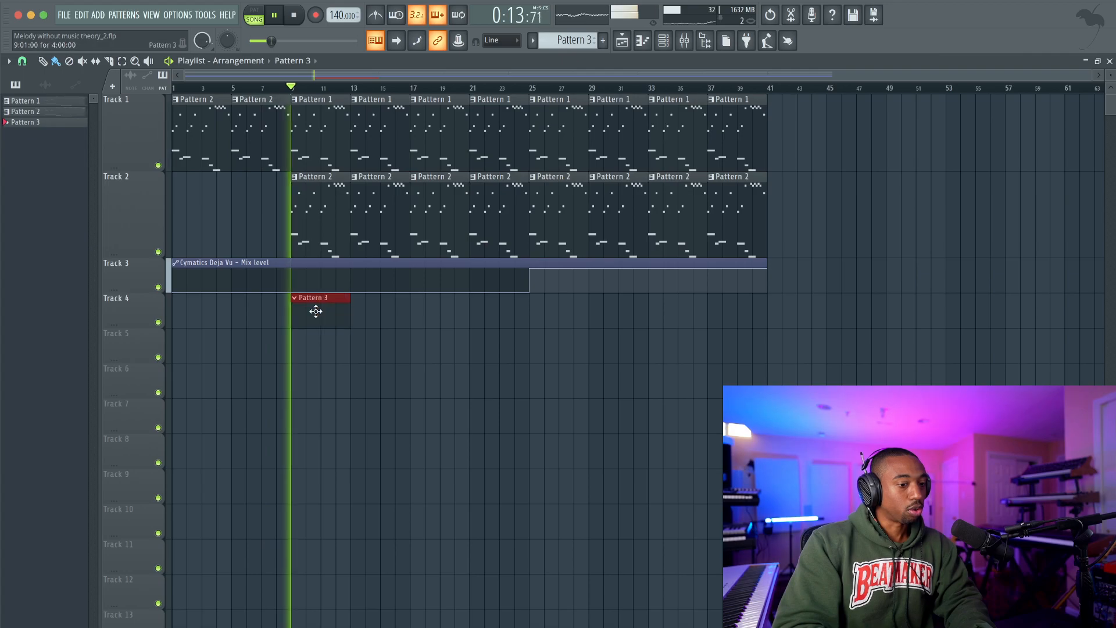
key("ctrl+b")
key("ctrl+b")
key("ctrl+b")
key("ctrl+b")
key("ctrl+b")
key("ctrl+b")
key("ctrl+b")
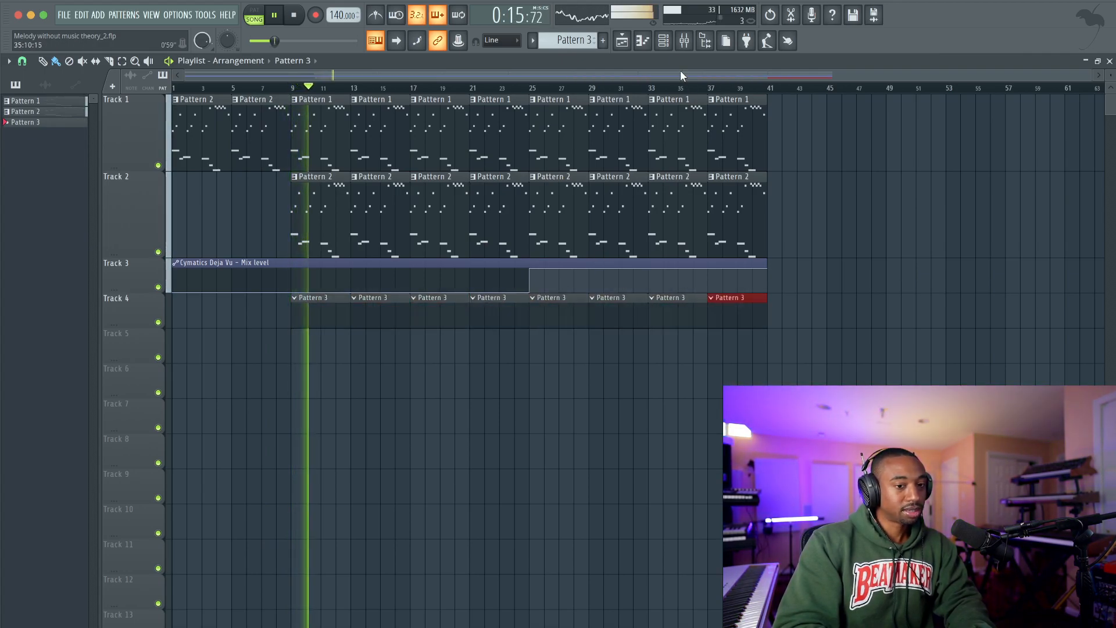
Step: Route the LABS channel to mixer track 3 and open its piano roll
left_click(667, 45)
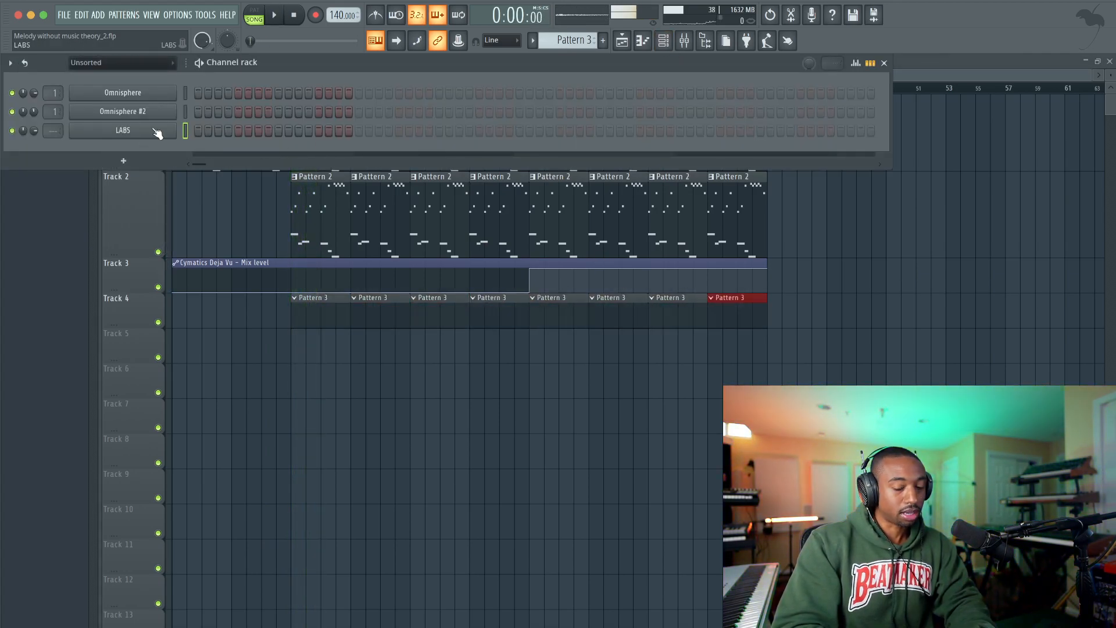
key("super+l")
right_click(154, 130)
left_click(208, 129)
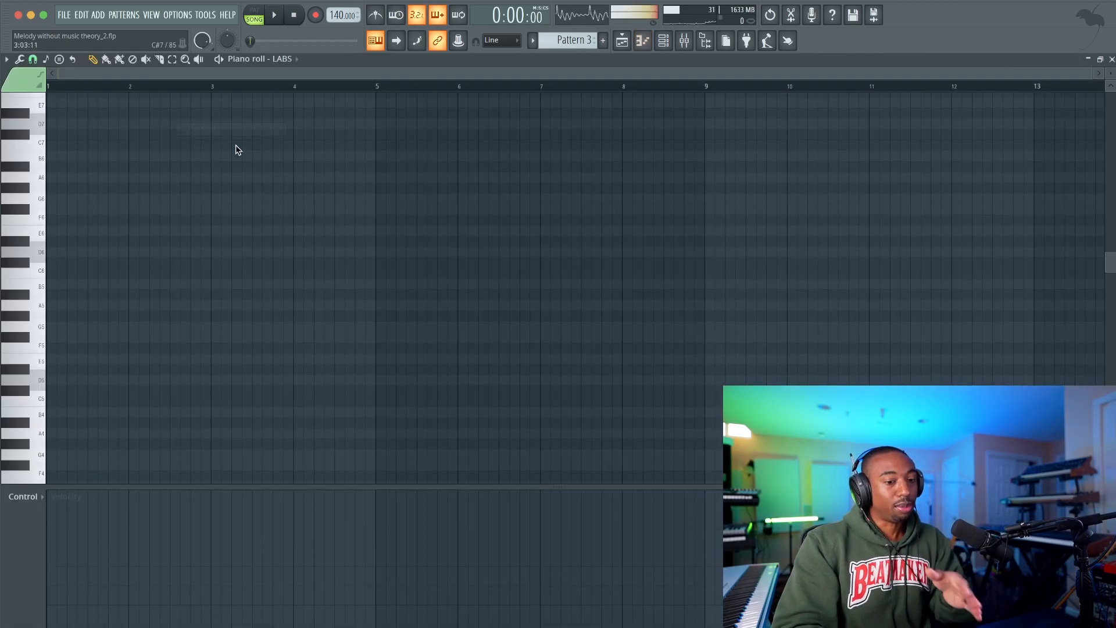
Step: Return to the playlist and start playback from bar 9
left_click(621, 40)
left_click(291, 87)
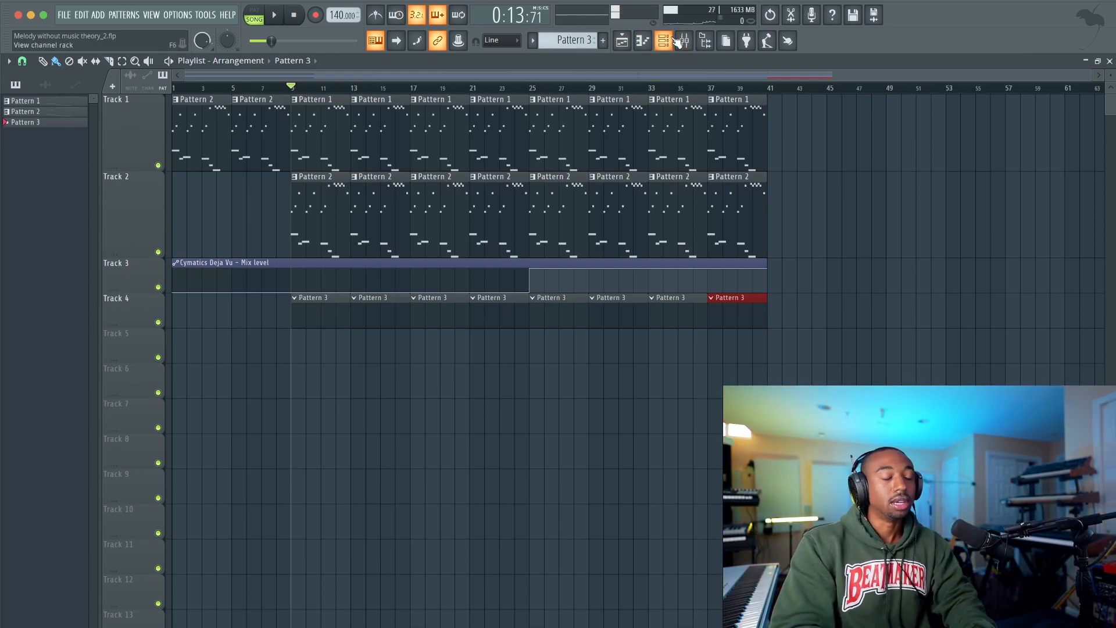
key("space")
key("space")
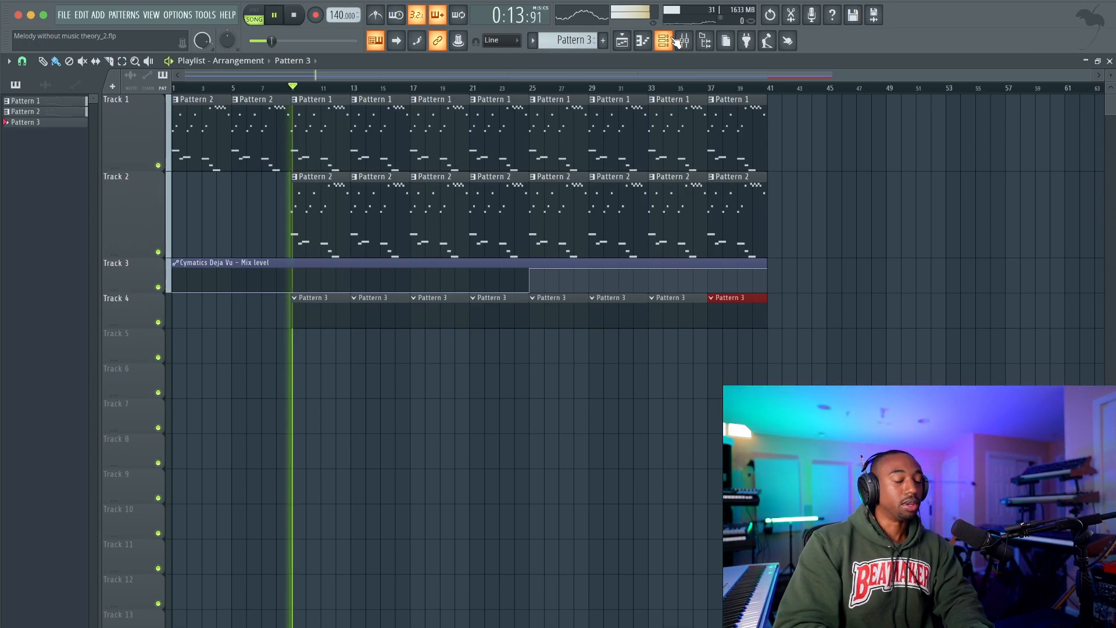
Step: In the LABS piano roll, draw a B5, A5, B5 phrase from bar 1, shortening the first B5
left_click(678, 42)
right_click(157, 130)
key("Escape")
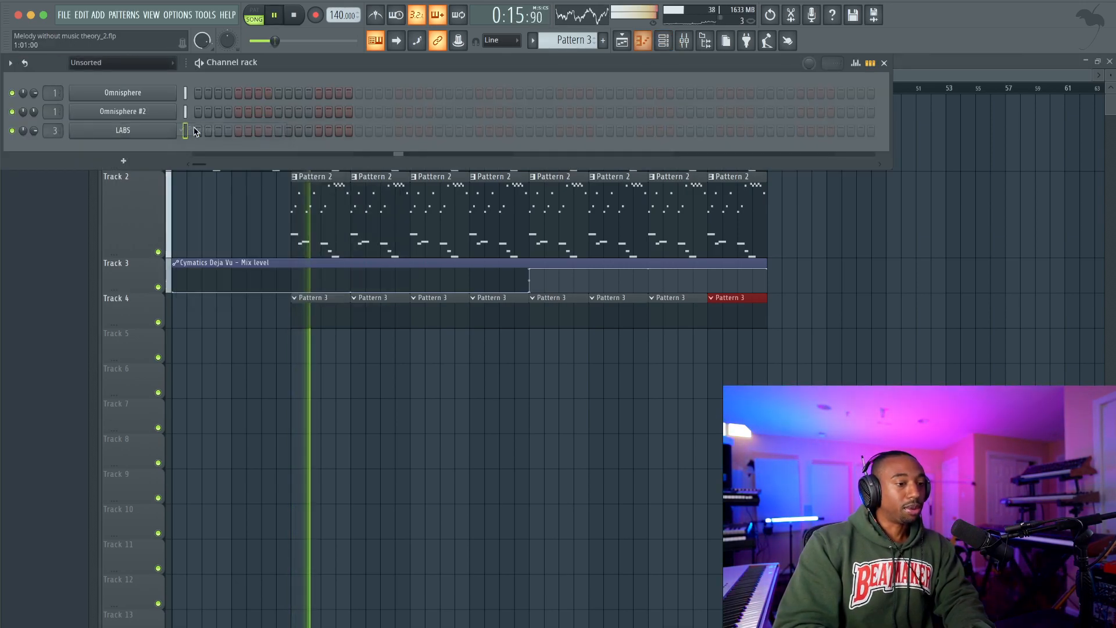
right_click(157, 130)
left_click(190, 130)
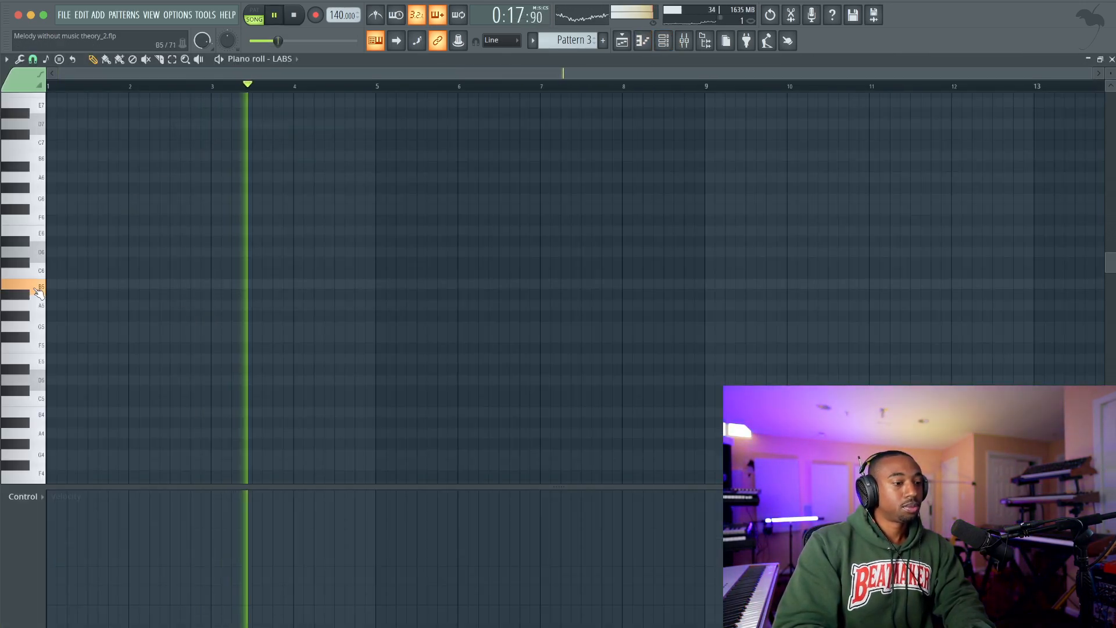
left_click_drag(69, 285, 129, 285)
left_click(88, 304)
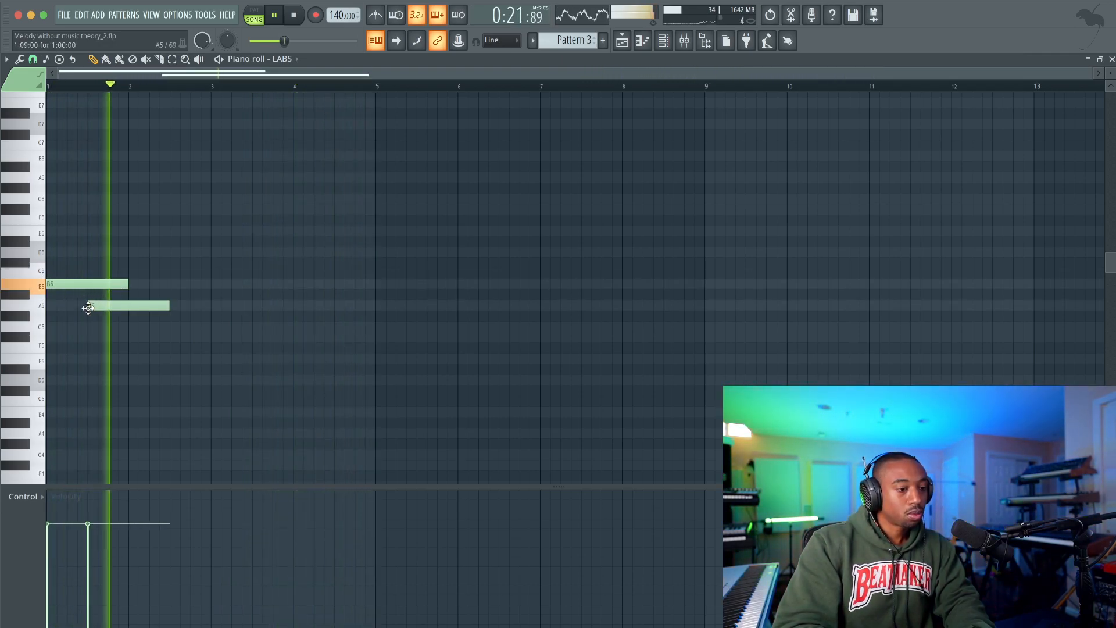
mouse_move(127, 284)
left_mouse_down()
mouse_move(110, 284)
mouse_move(208, 282)
mouse_move(82, 319)
mouse_move(100, 288)
mouse_move(70, 287)
left_mouse_up()
left_click(112, 284)
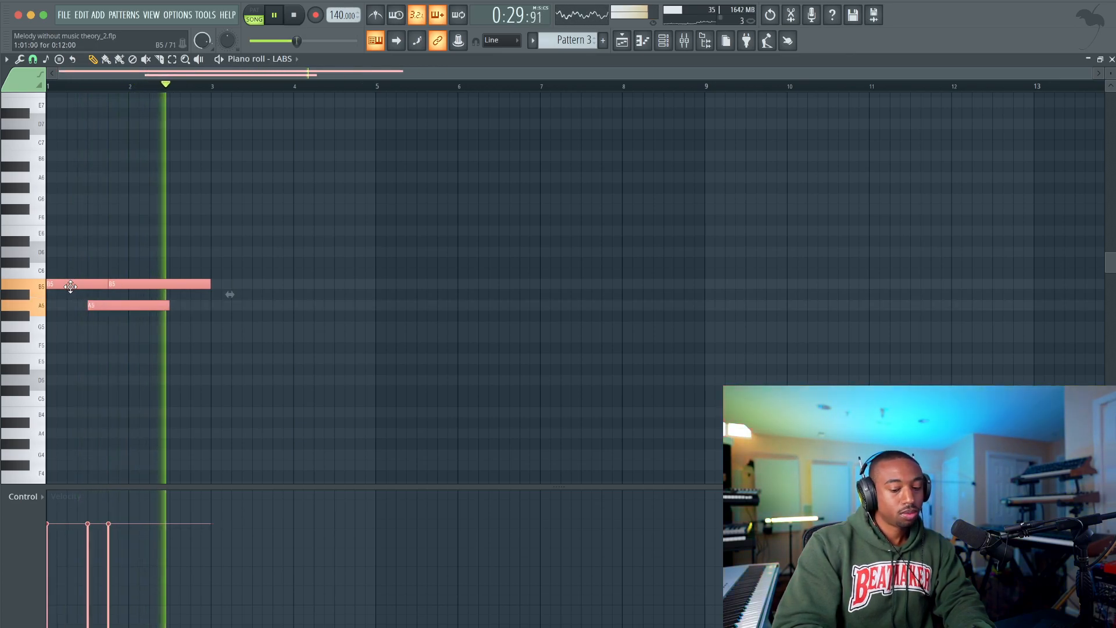
Step: Copy the three notes an octave higher and trim the overlapping notes with quick legato
key("ctrl+Up")
left_click_drag(223, 406, 88, 140)
key("ctrl+l")
left_click(115, 205, "ctrl")
key("space")
Step: Adjust the volume in the LABS channel's levels adjustment settings while the arrangement plays
key("F6")
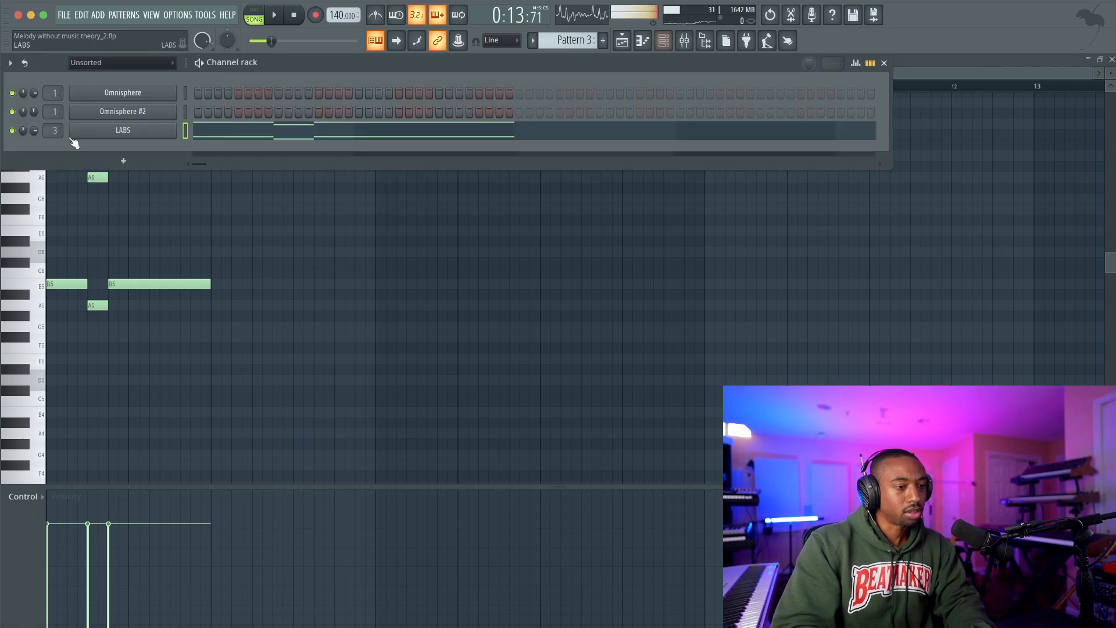
left_click(108, 134)
left_click(5, 18)
left_click(70, 41)
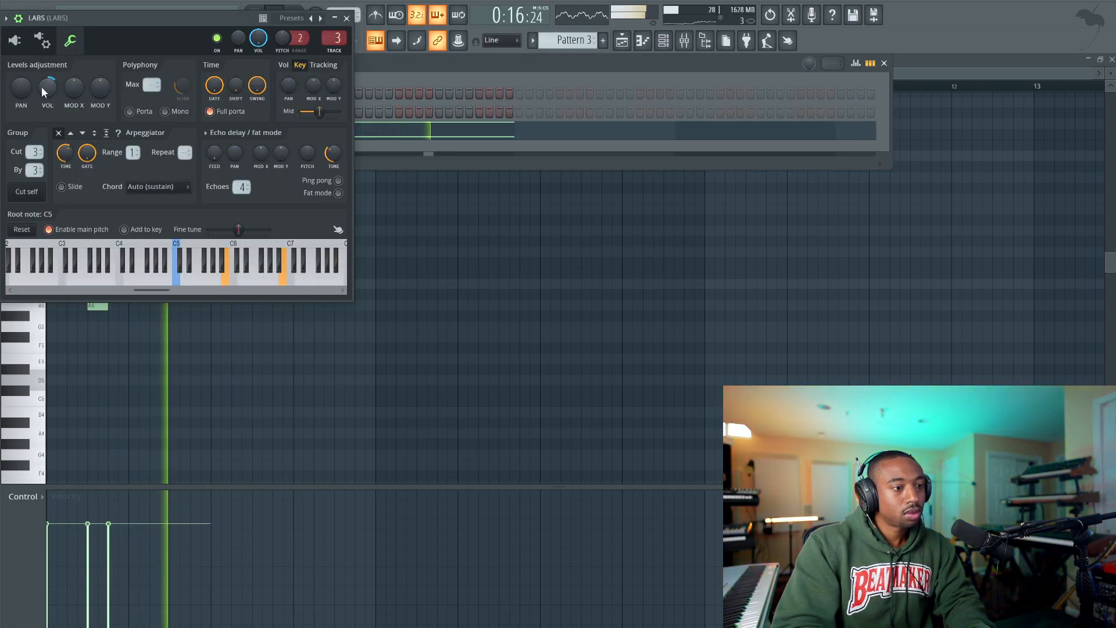
key("F6")
left_click(348, 18)
Step: Duplicate the LABS piano phrase in both octaves to bar 5 of Pattern 3
left_click_drag(337, 361, 392, 156)
key("space")
Step: Delete all Pattern 3 clips on Track 4 except the first one at bar 9
left_click(625, 41)
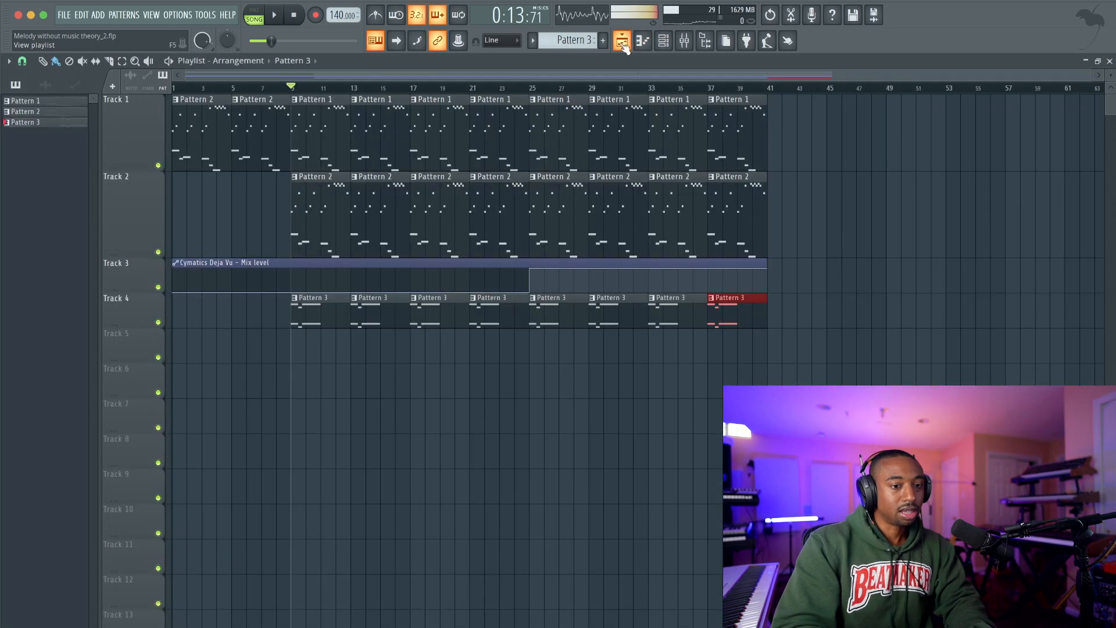
right_click(434, 319)
right_click(499, 319)
right_click(558, 319)
right_click(618, 320)
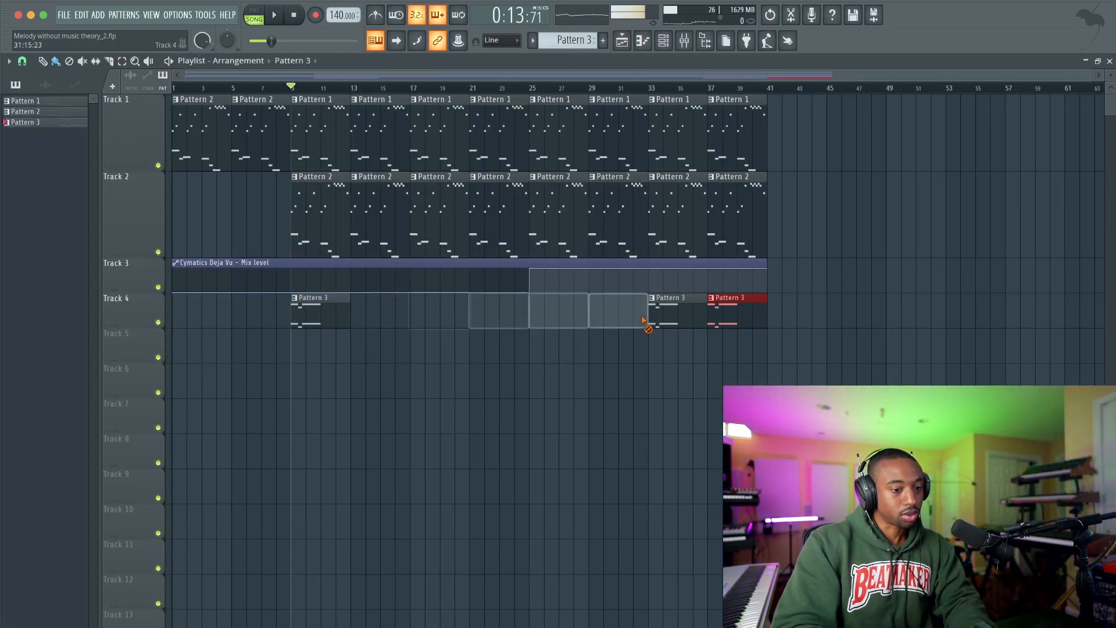
right_click(678, 322)
right_click(715, 301)
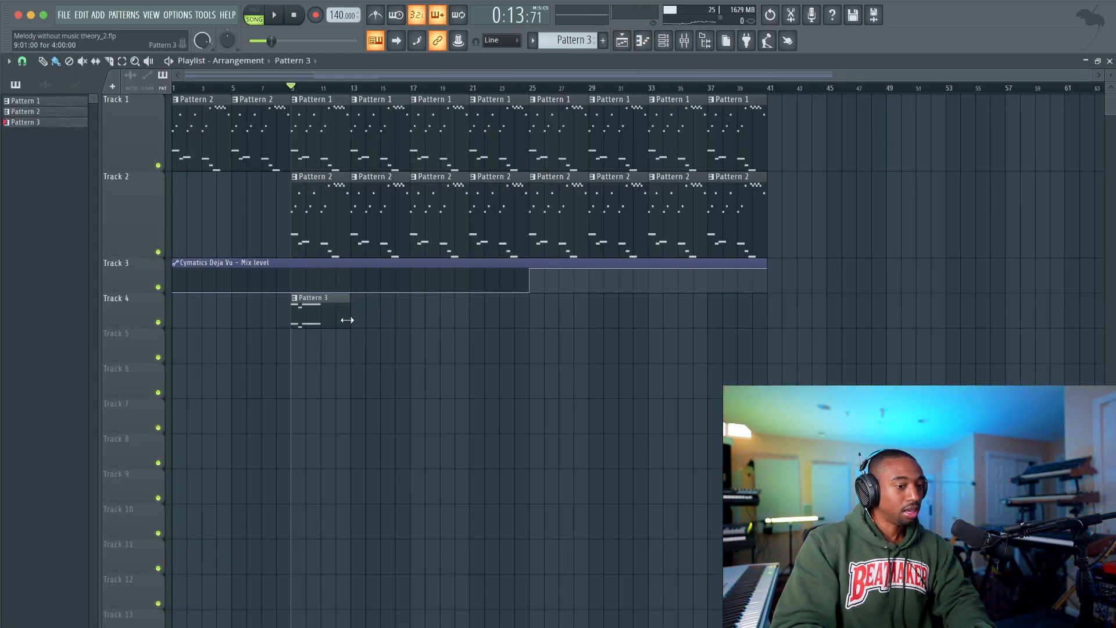
Step: Extend the remaining Pattern 3 clip to eight bars and repeat it three times up to bar 41
left_click_drag(414, 319, 354, 319, "super")
key("super+b")
key("super+b")
key("super+b")
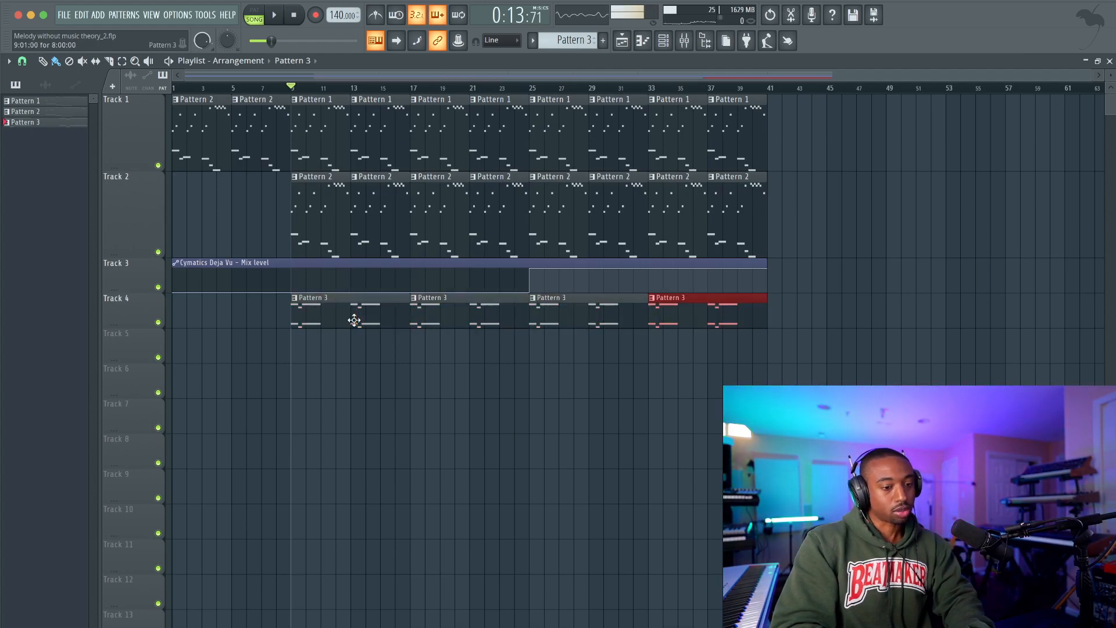
Step: In the LABS piano roll, copy the bar 5 phrase's upper notes an octave higher, to B7 and A7
key("space")
left_click(439, 386, "super")
key("F6")
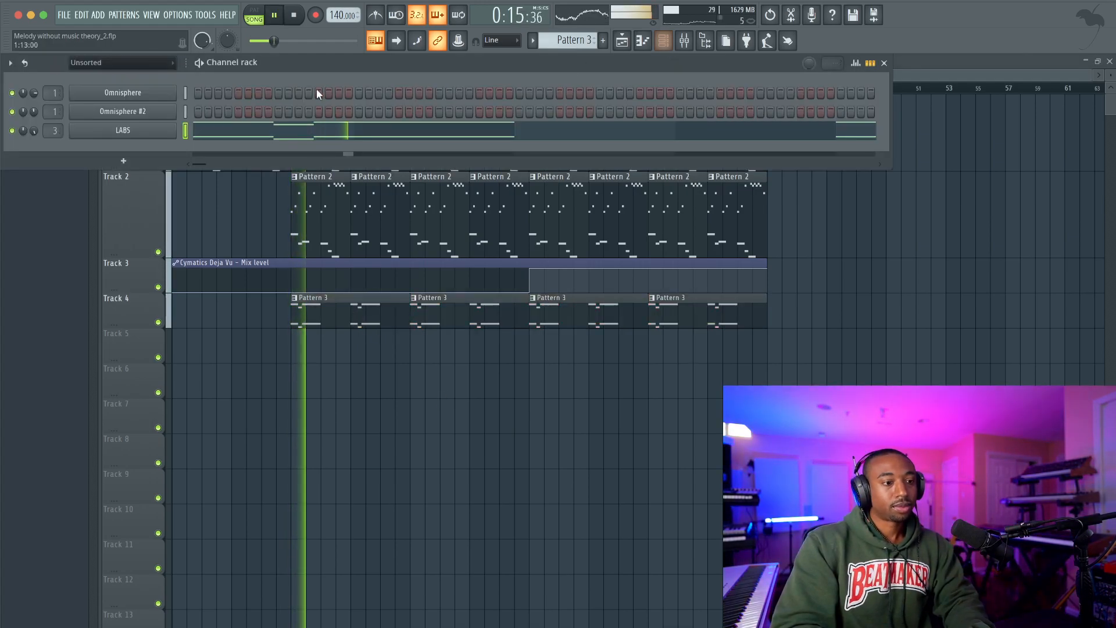
left_click(230, 132)
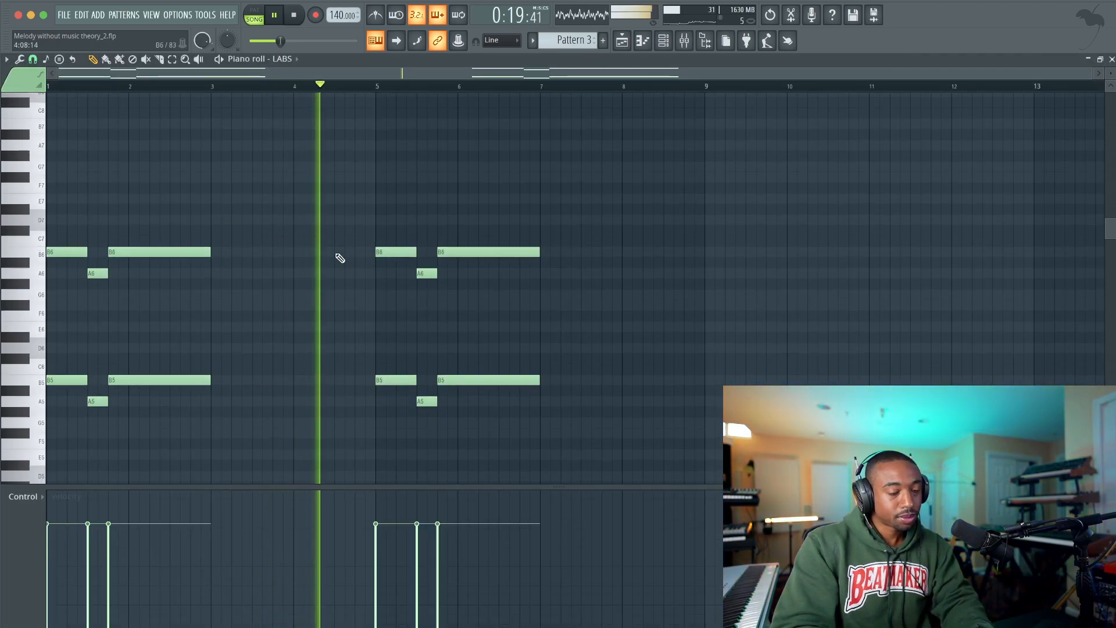
left_click_drag(461, 274, 382, 254)
right_click(476, 289)
key("ctrl+Up")
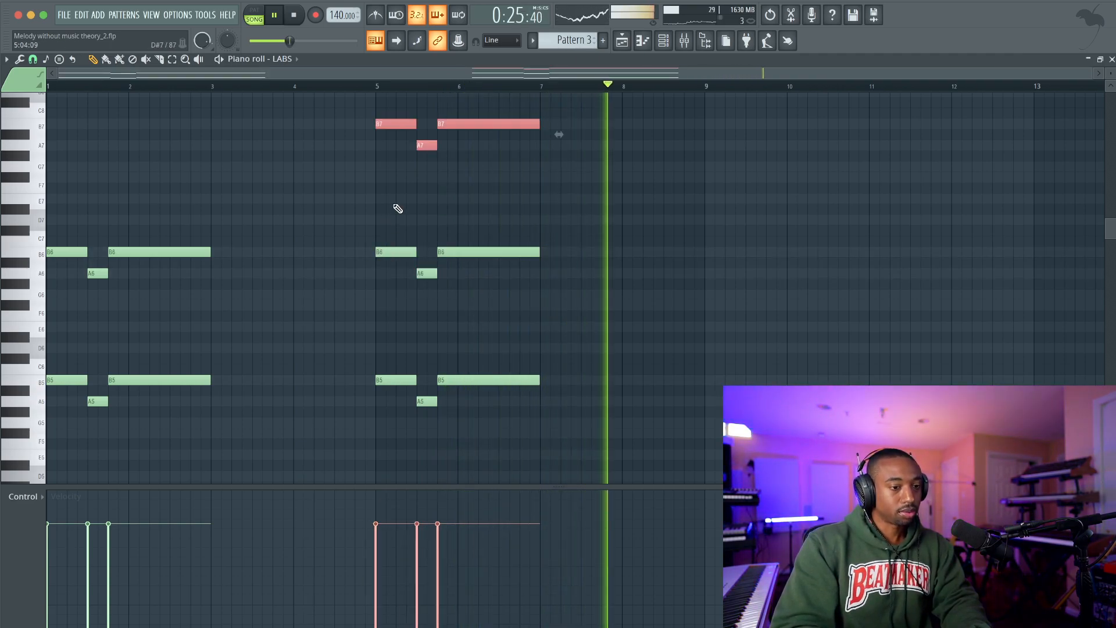
key("ctrl+d")
key("space")
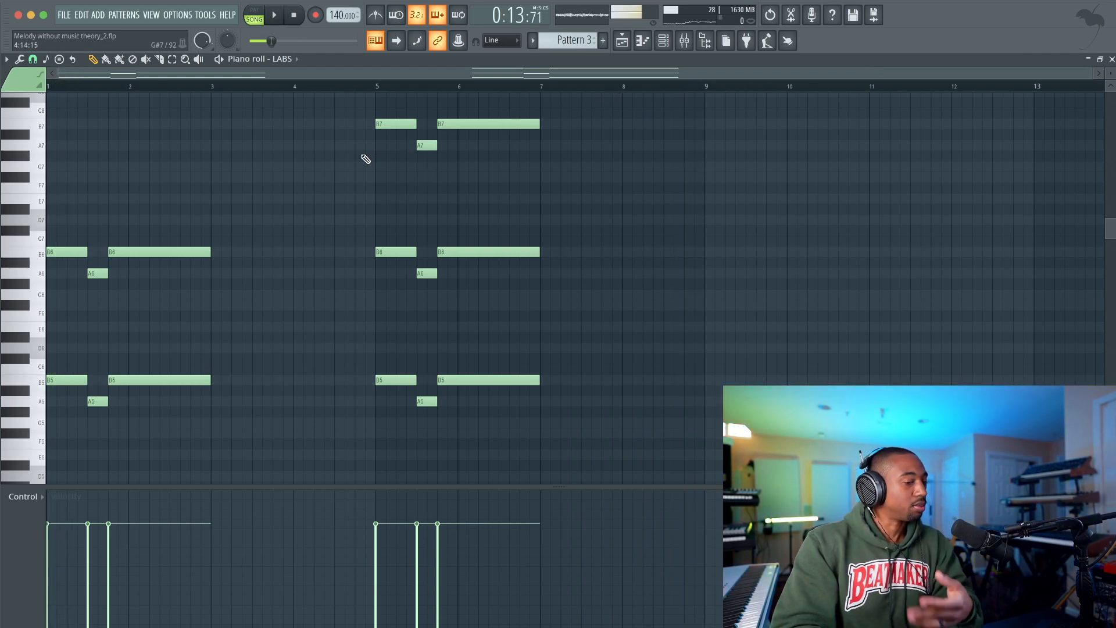
Step: Play the arrangement from bar 9 to check the added octave in Pattern 3
key("F5")
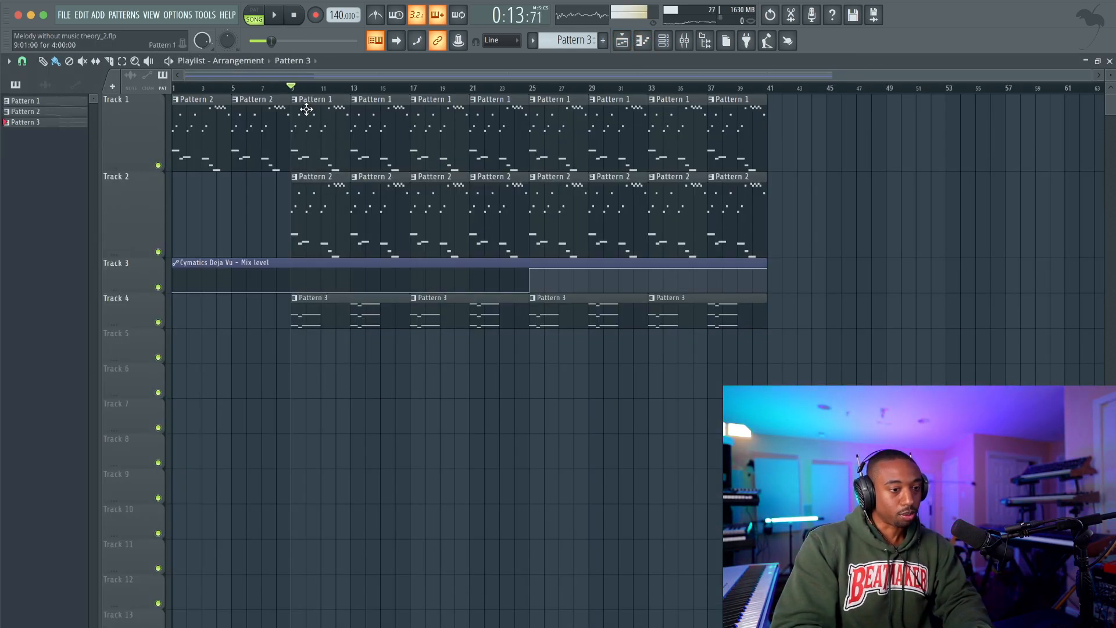
key("F6")
key("space")
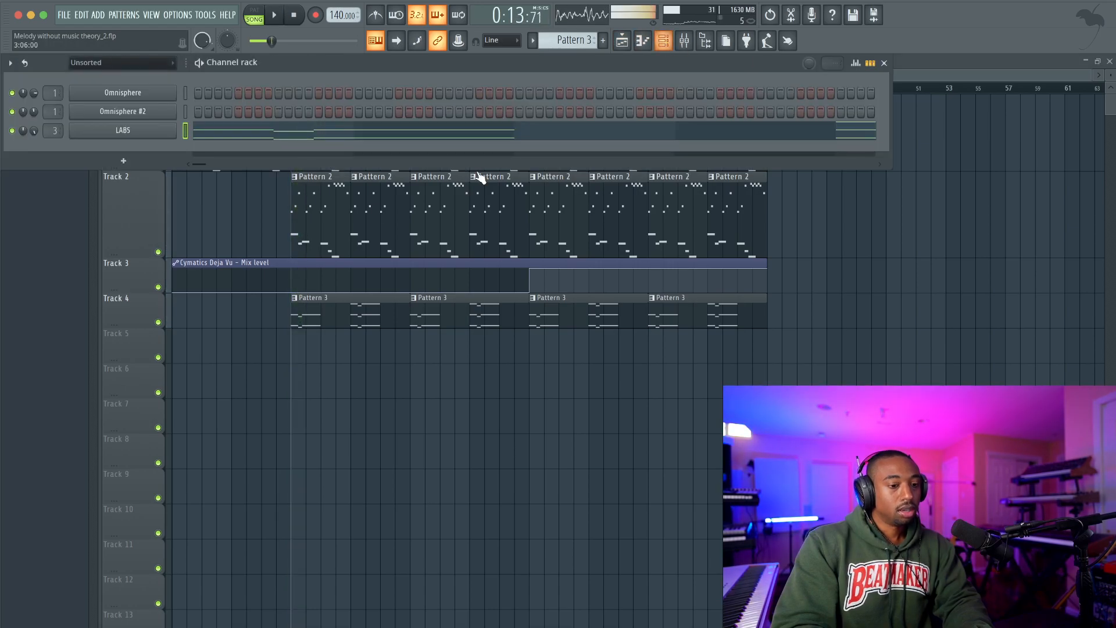
key("F6")
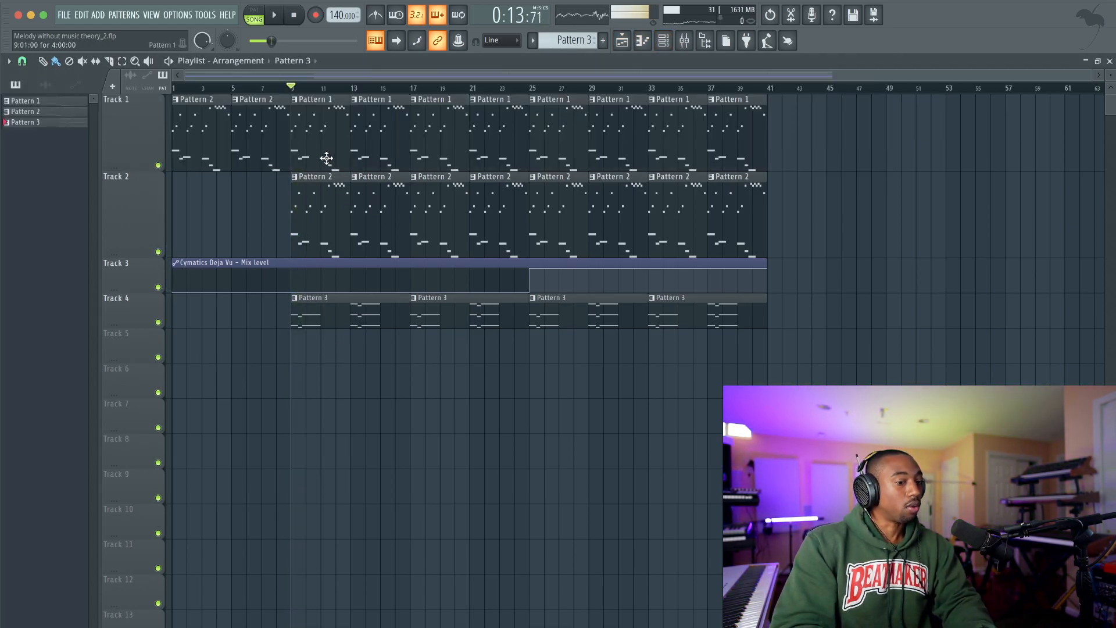
key("space")
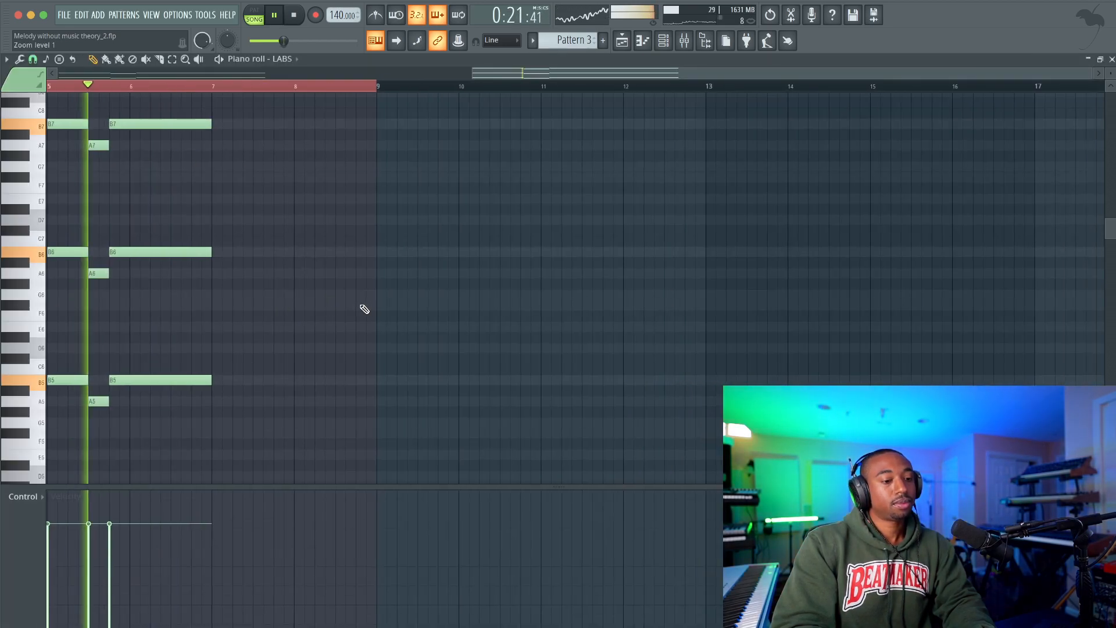
Step: Delete the lowest B5 and A5 notes from the bar 5 phrase in Pattern 3 and return to the playlist
double_click(359, 305)
scroll(160, 303, "left", 5)
scroll(160, 303, "down", 1)
left_click_drag(492, 379, 326, 331)
key("Delete")
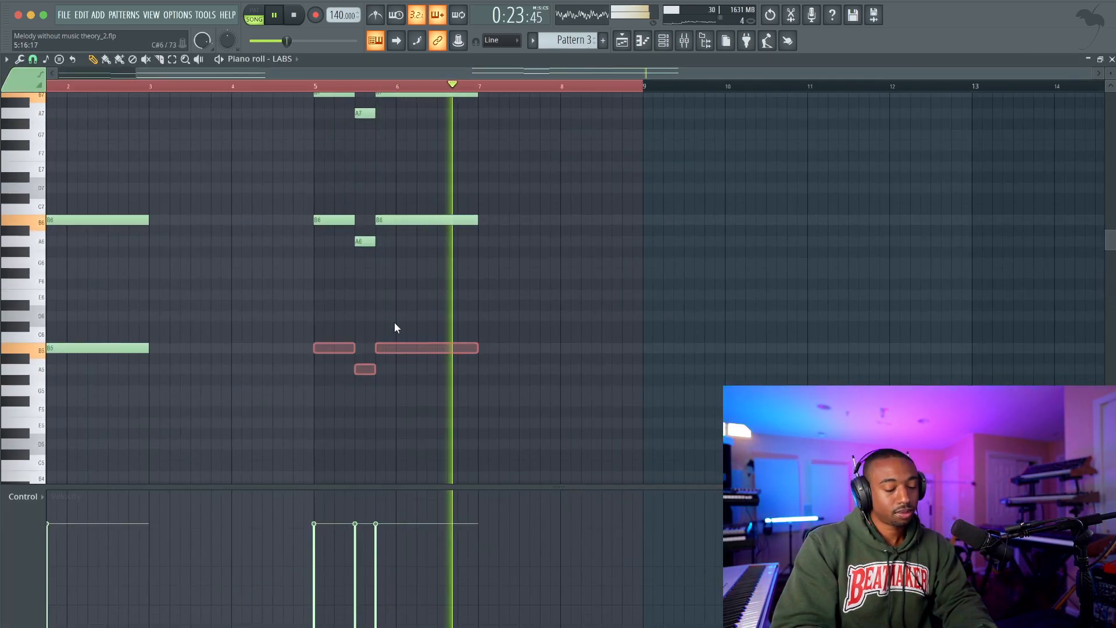
scroll(565, 132, "up", 2)
scroll(566, 132, "left", 2)
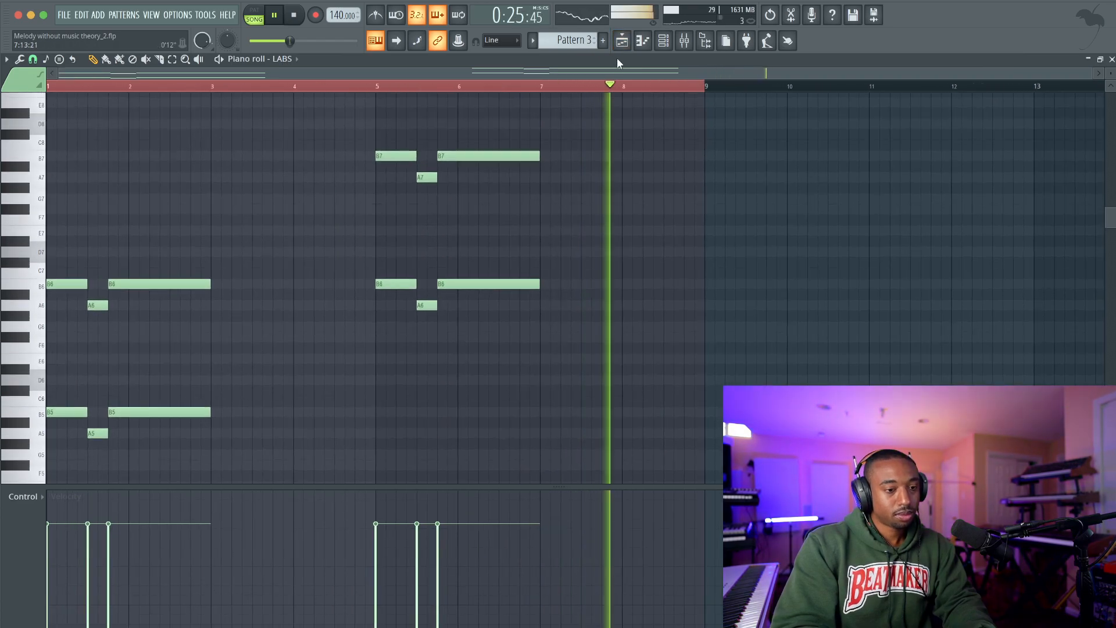
left_click(619, 43)
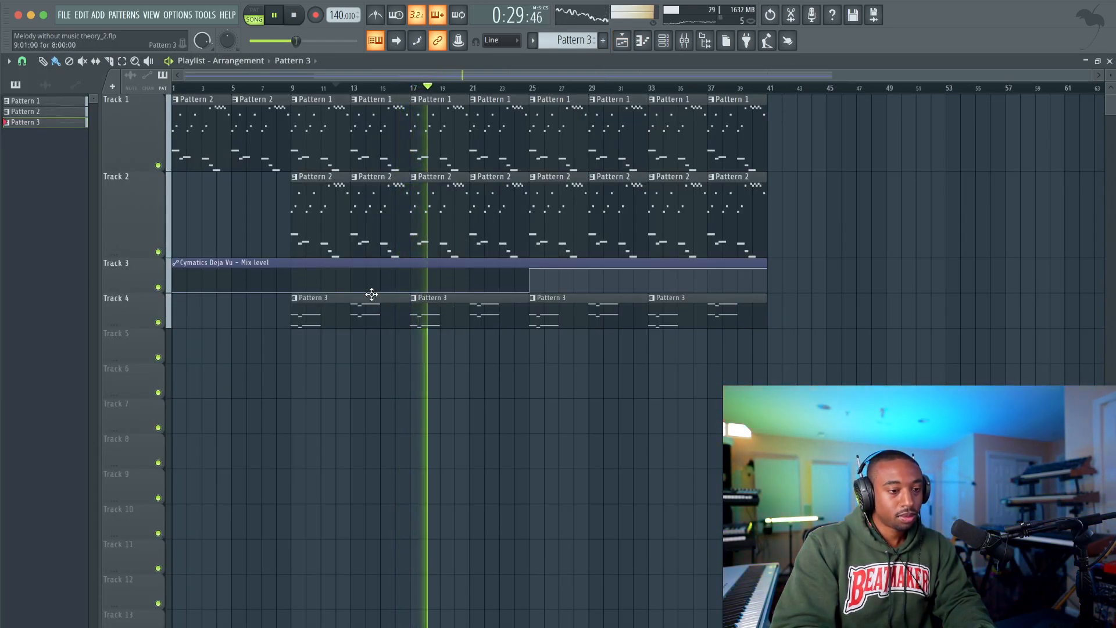
Step: In Pattern 3's LABS piano roll, add held A5 and E5 notes beneath the bar 1 phrase, both ending at bar 3
key("space")
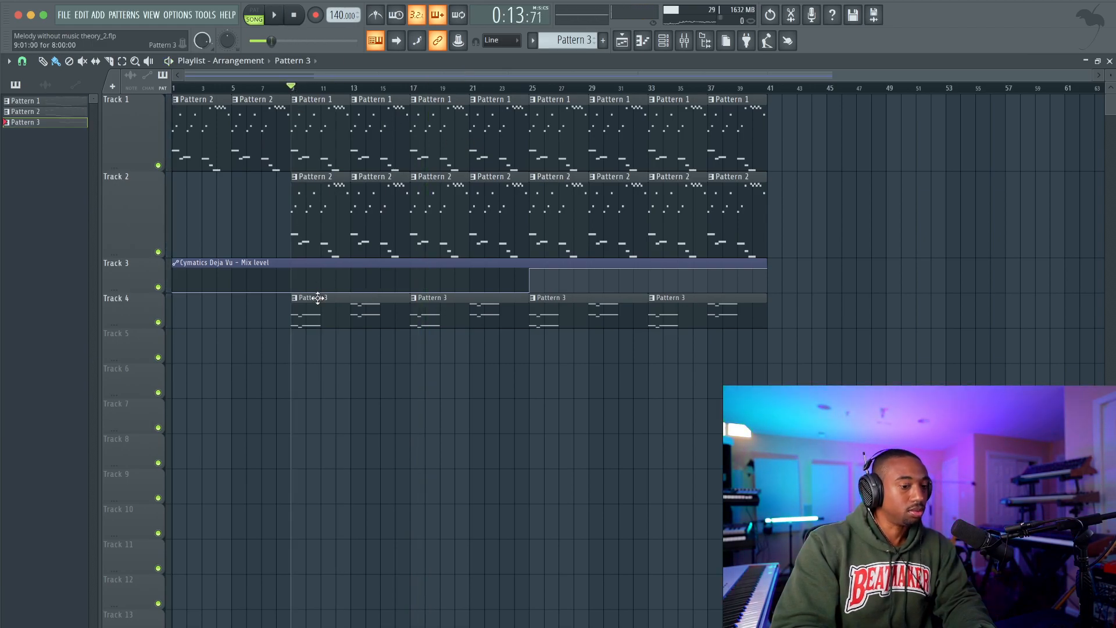
double_click(318, 298)
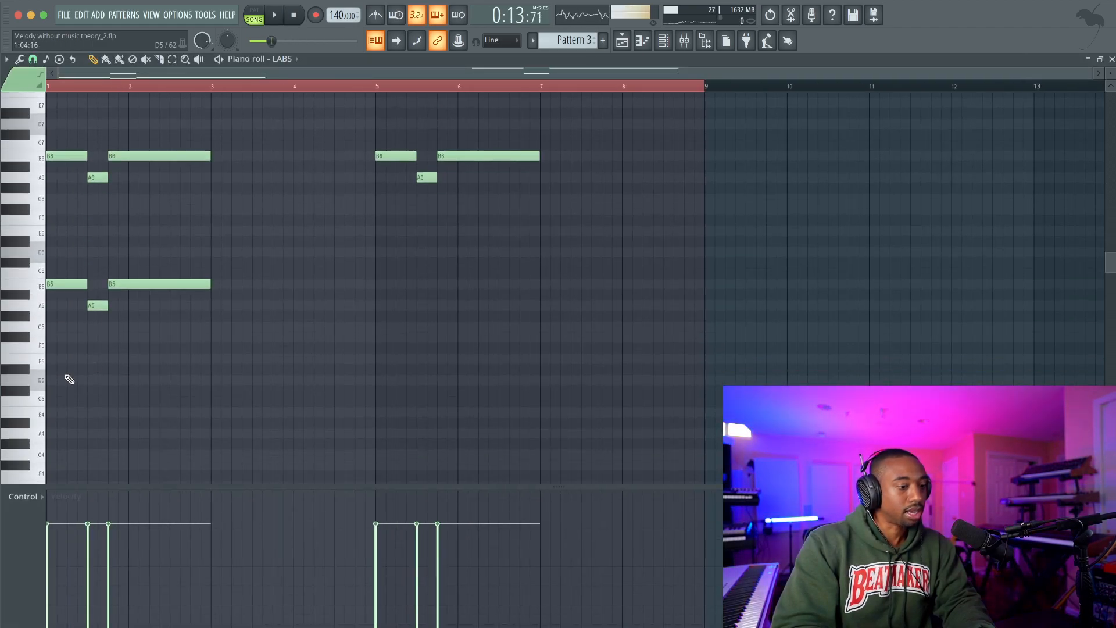
left_click_drag(43, 284, 67, 357)
key("space")
key("space")
key("space")
key("space")
key("space")
key("space")
left_click(140, 296)
left_click_drag(135, 296, 210, 305)
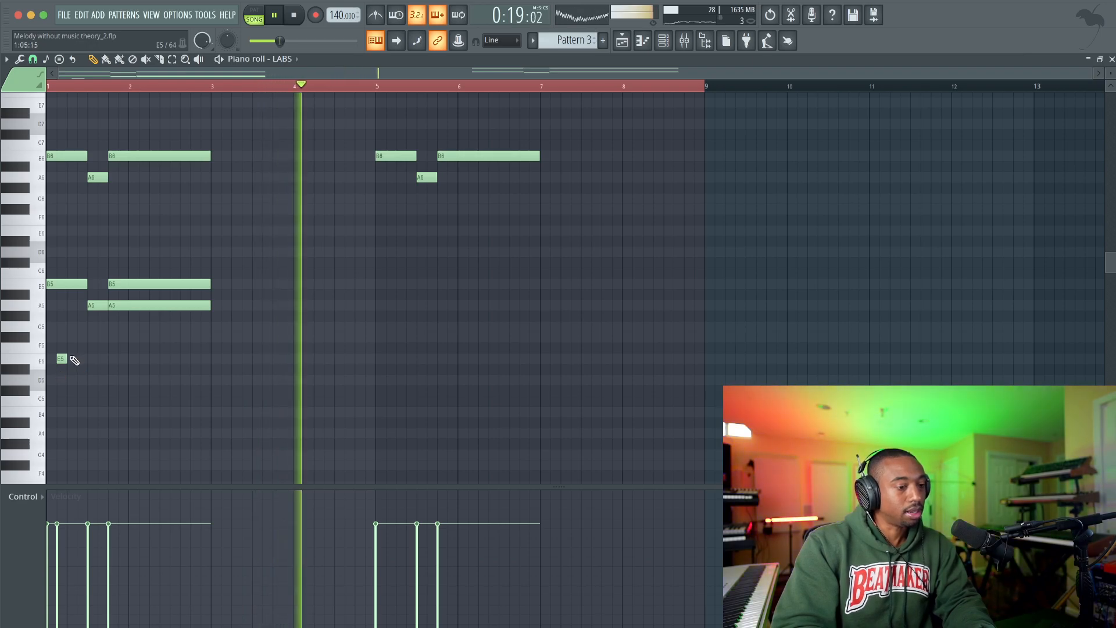
left_click_drag(70, 358, 176, 302)
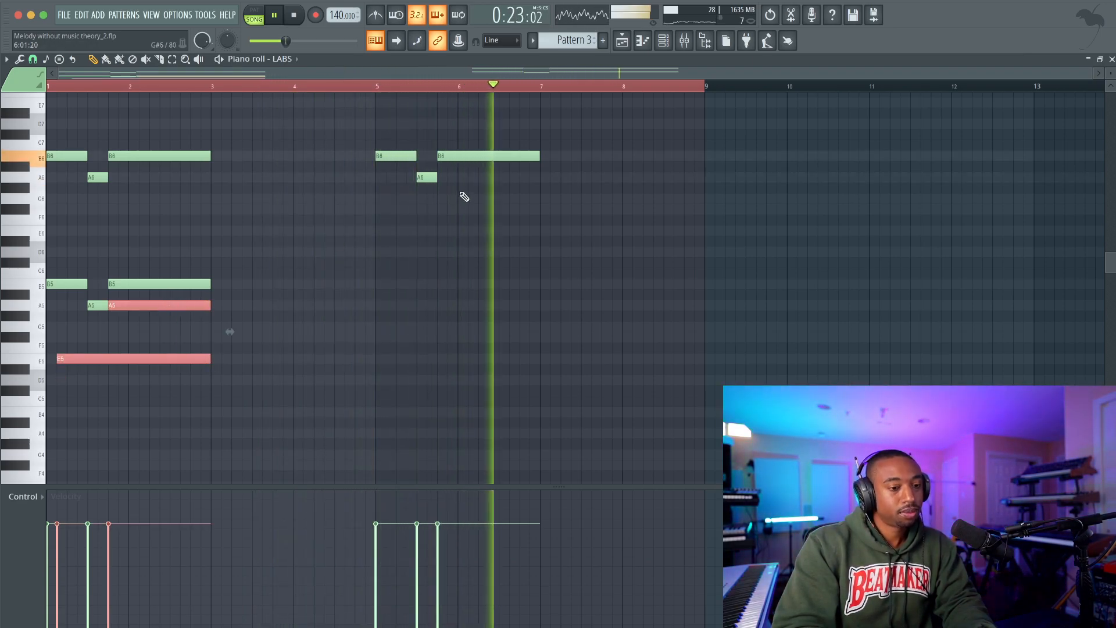
Step: Lower the long final notes of the bar 5 phrase by two semitones to A7 and A6
scroll(462, 196, "up", 3)
left_click_drag(473, 264, 463, 119)
key("shift+Down")
key("shift+Down")
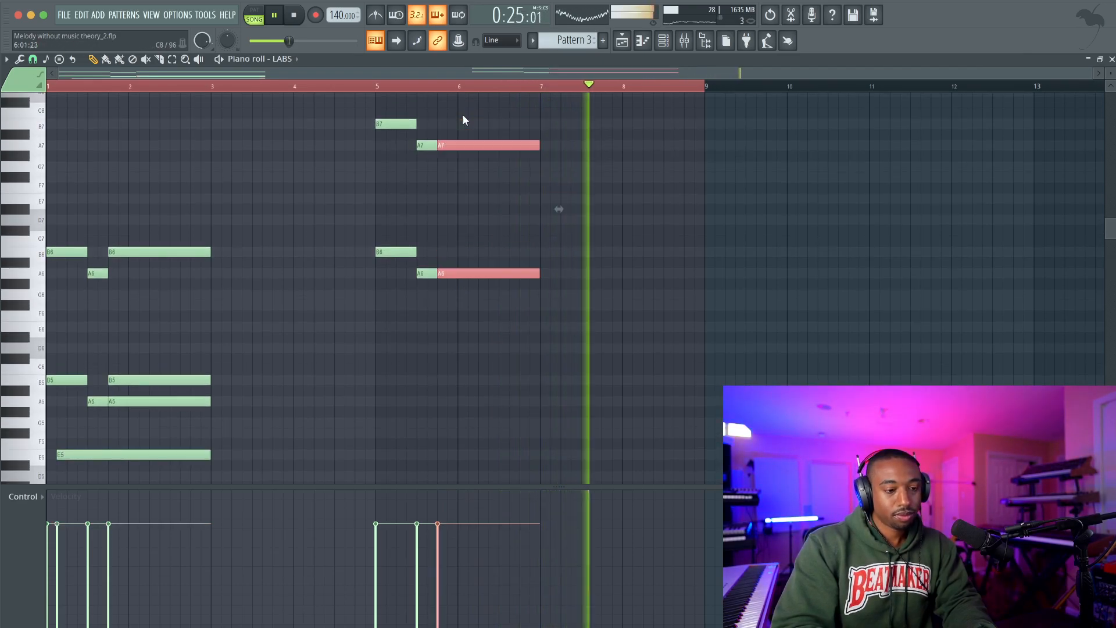
Step: Copy the held lower harmony notes into the bar 5 phrase an octave higher, as E6 and A6, and save the project
scroll(378, 365, "down", 4)
left_click_drag(235, 374, 480, 142)
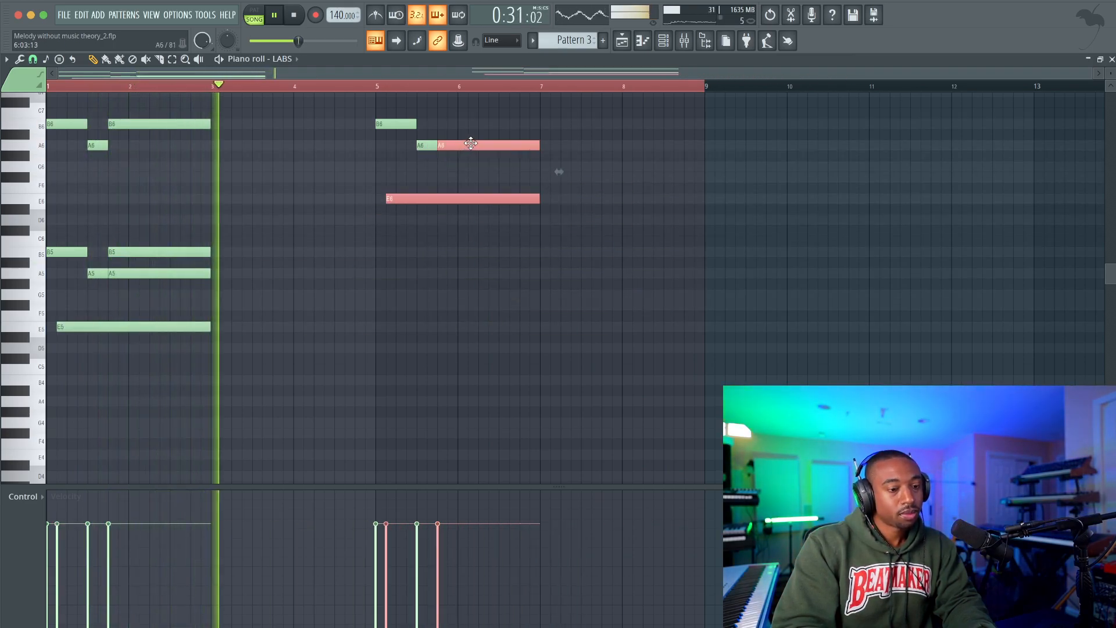
right_click(464, 150)
right_click(463, 167)
key("super+s")
left_click(625, 41)
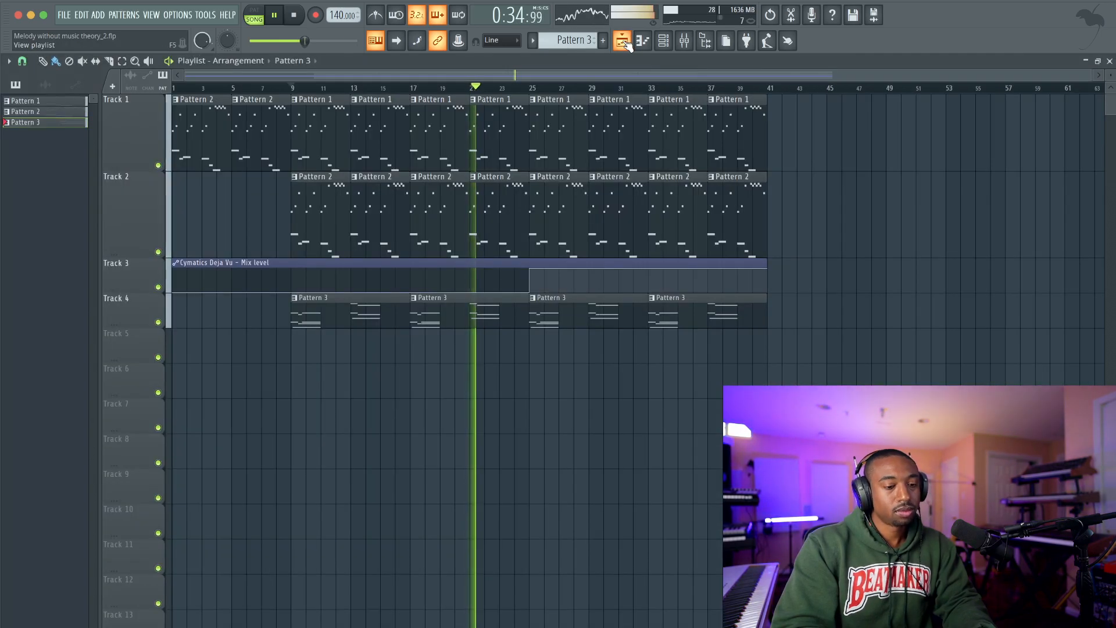
Step: Assign the LABS channel to mixer track 3 and stop playback
left_click(663, 42)
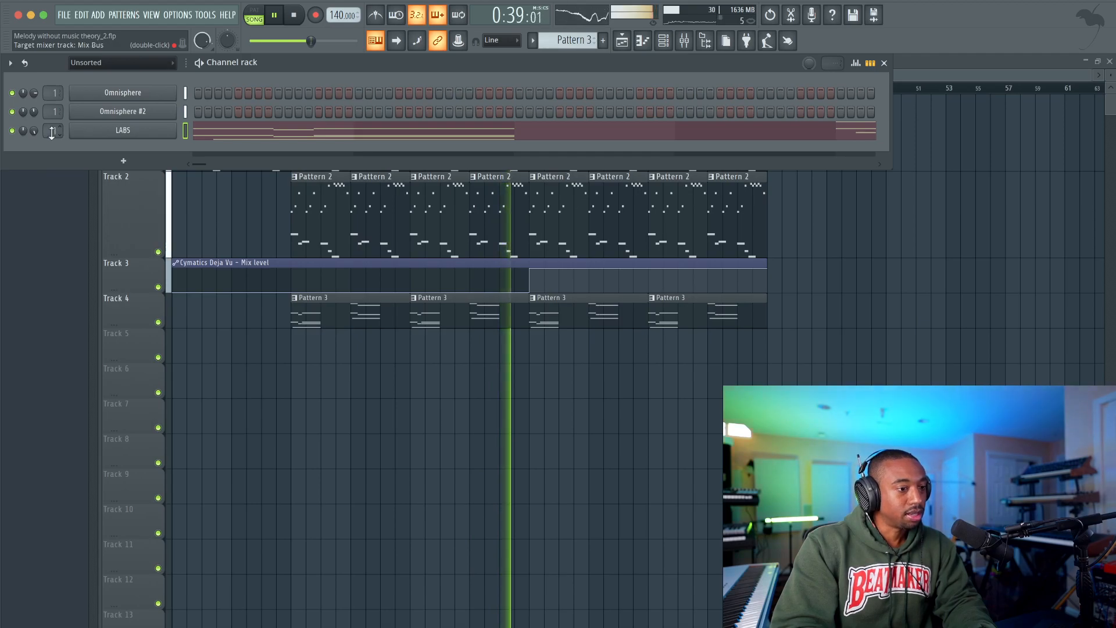
key("F6")
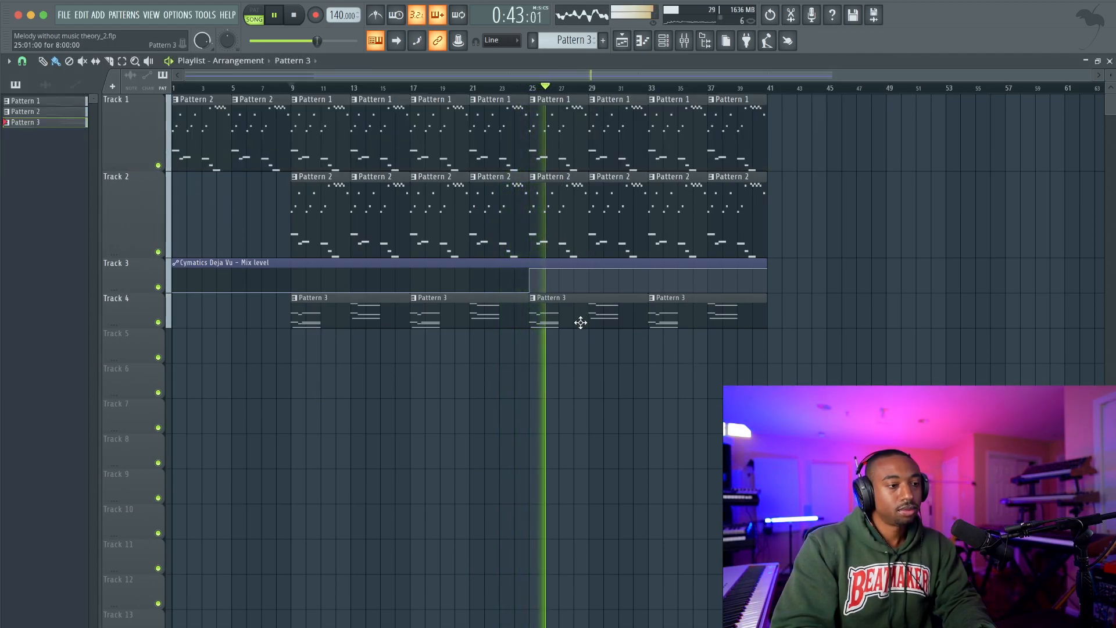
key("space")
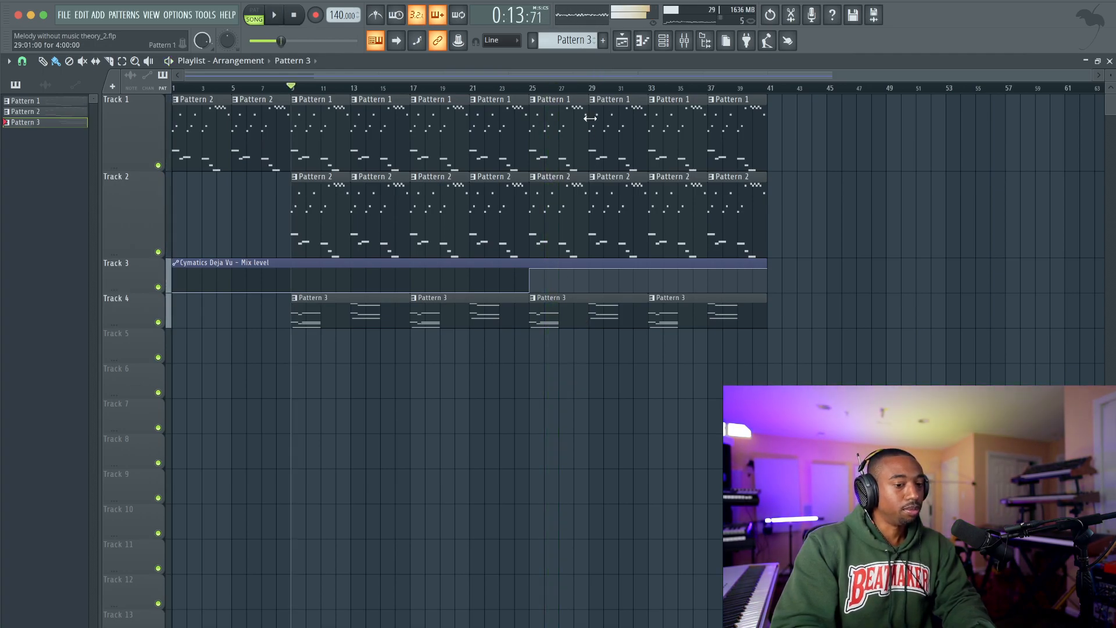
Step: Route the Insert 2 mixer track to the Master
left_click(684, 41)
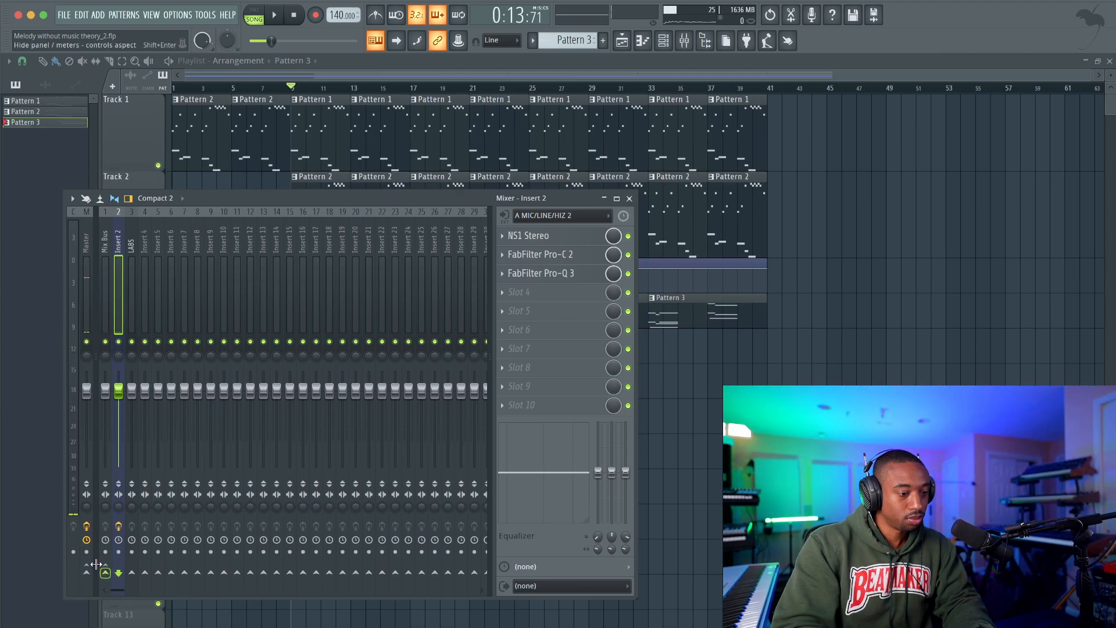
left_click(99, 565)
left_click(74, 567)
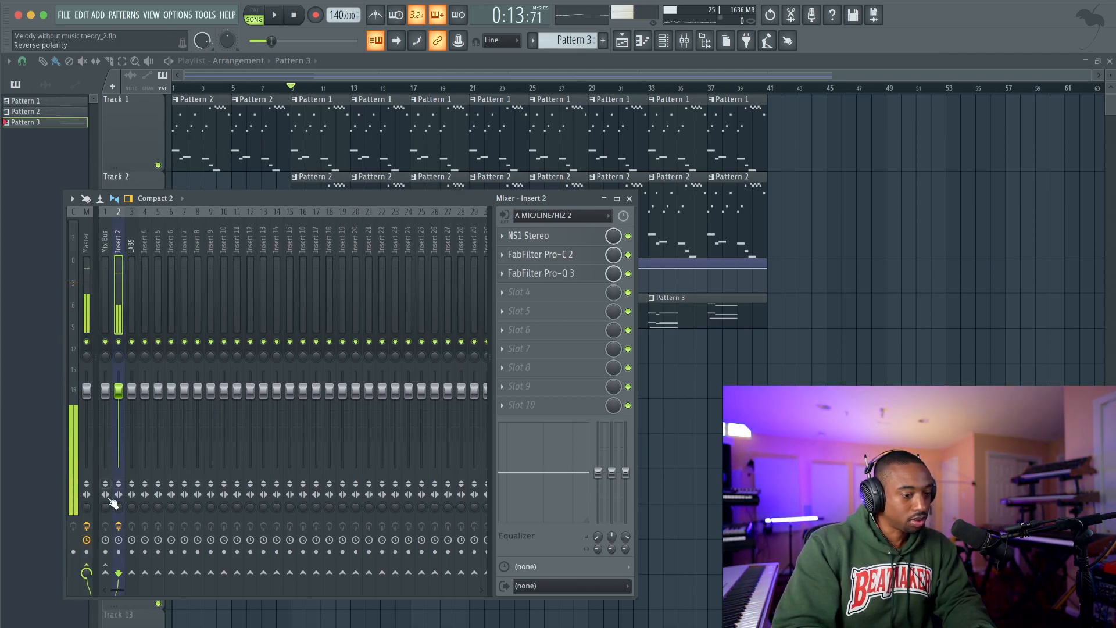
Step: Inspect the effect slots of the Master and LABS mixer tracks, and close the mixer
left_click(87, 268)
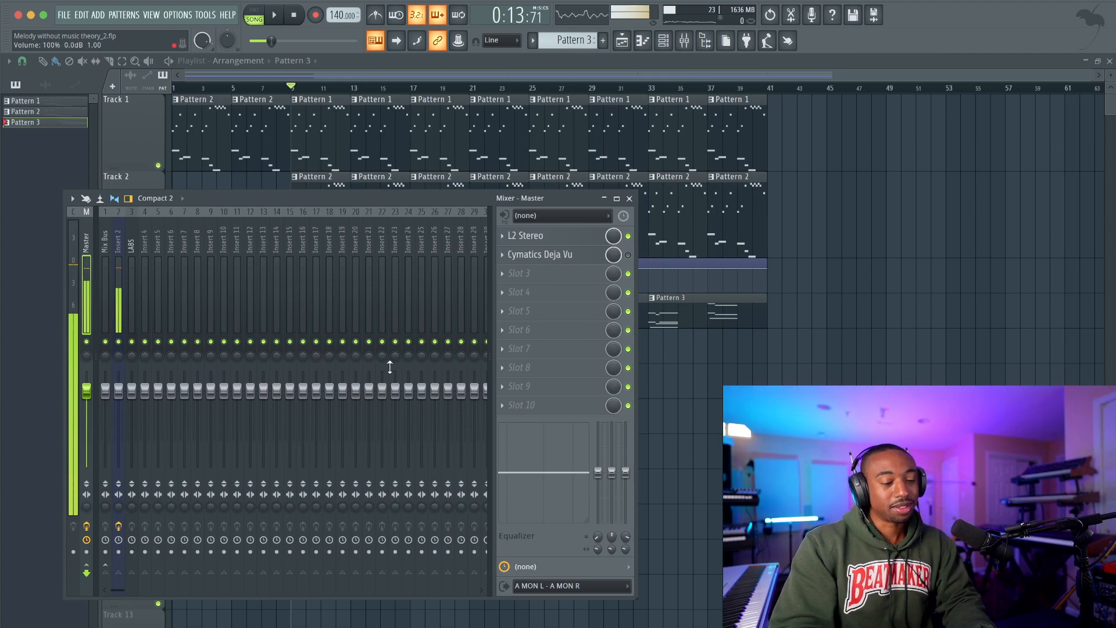
left_click(130, 294)
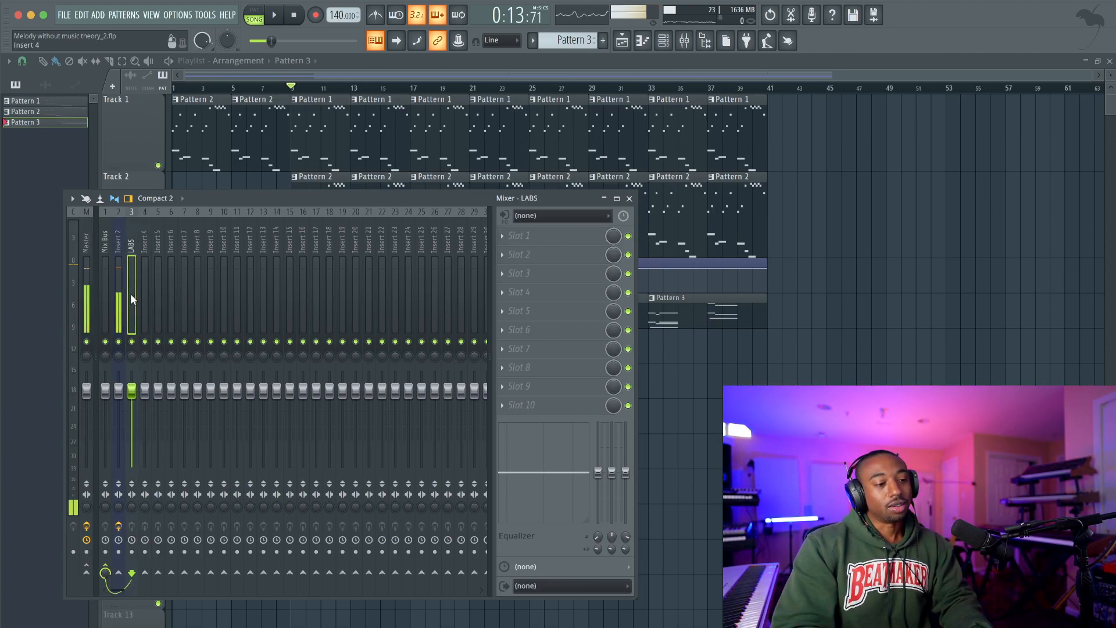
key("F9")
key("space")
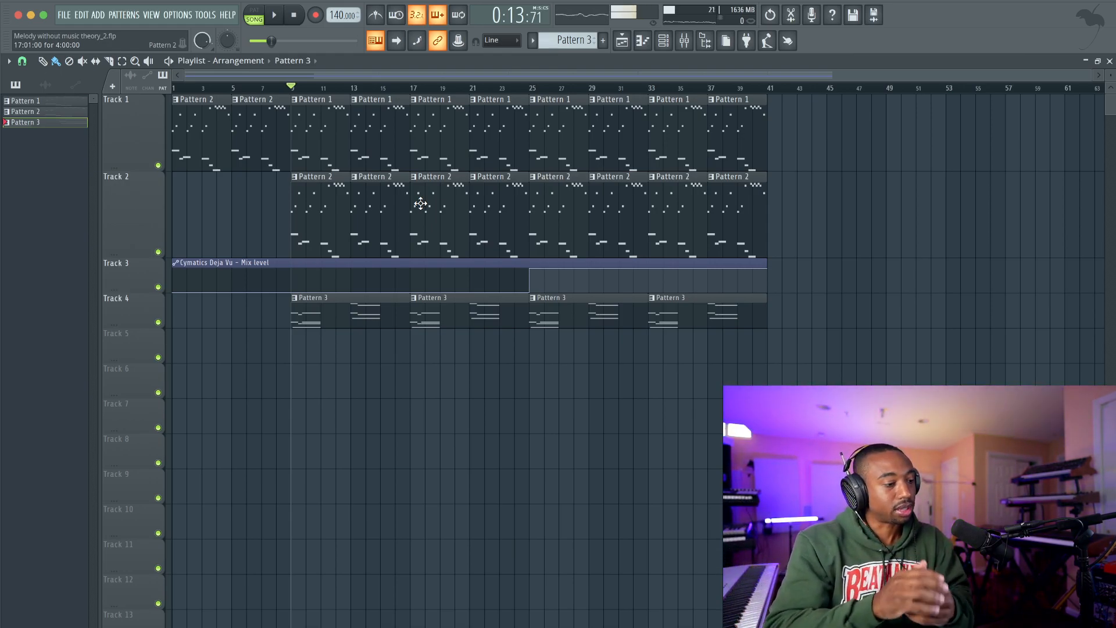
Step: Check which mixer track the LABS channel is assigned to in the channel rack
left_click(664, 41)
key("space")
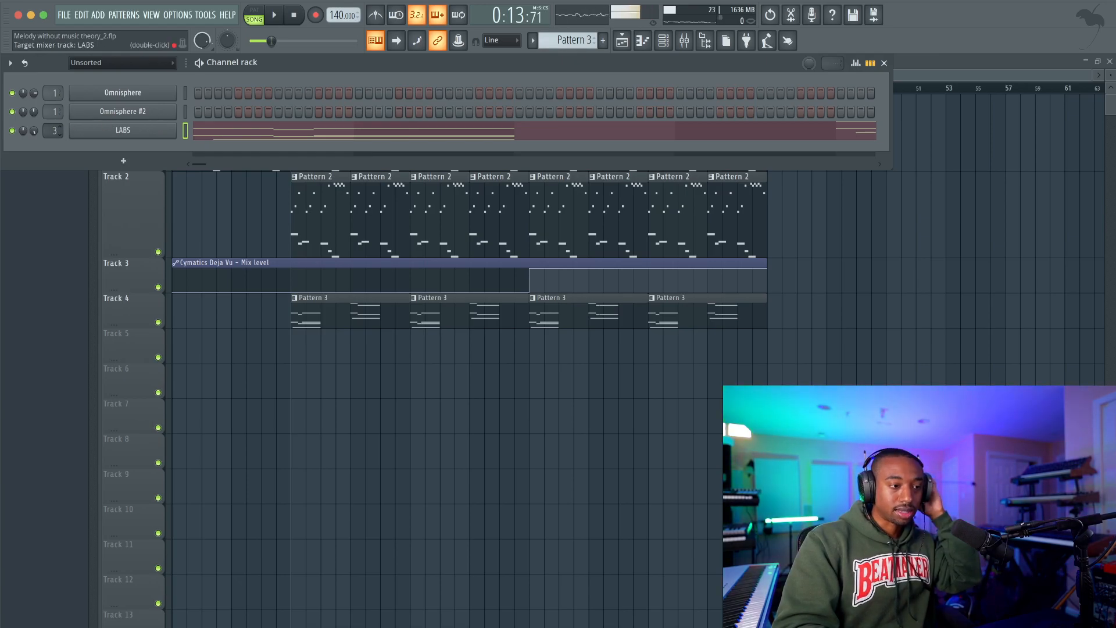
scroll(55, 129, "up", 2)
key("F6")
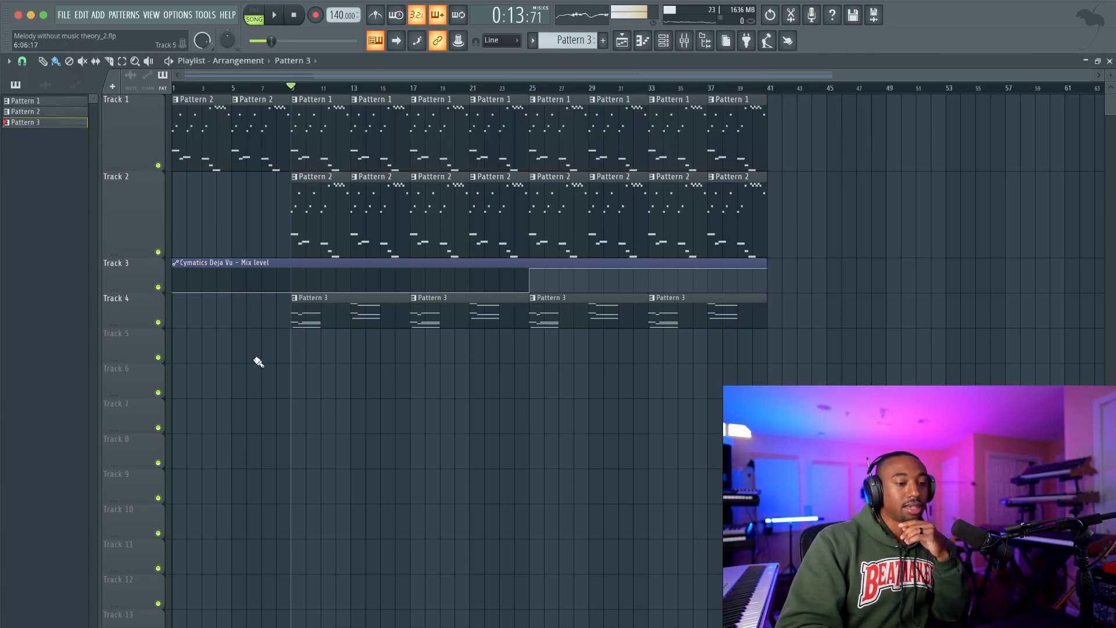
Step: Review Pattern 3's notes in the piano roll, play briefly from around its bar 5, and return to the playlist
double_click(325, 319)
scroll(333, 322, "down", 5)
scroll(166, 337, "down", 4)
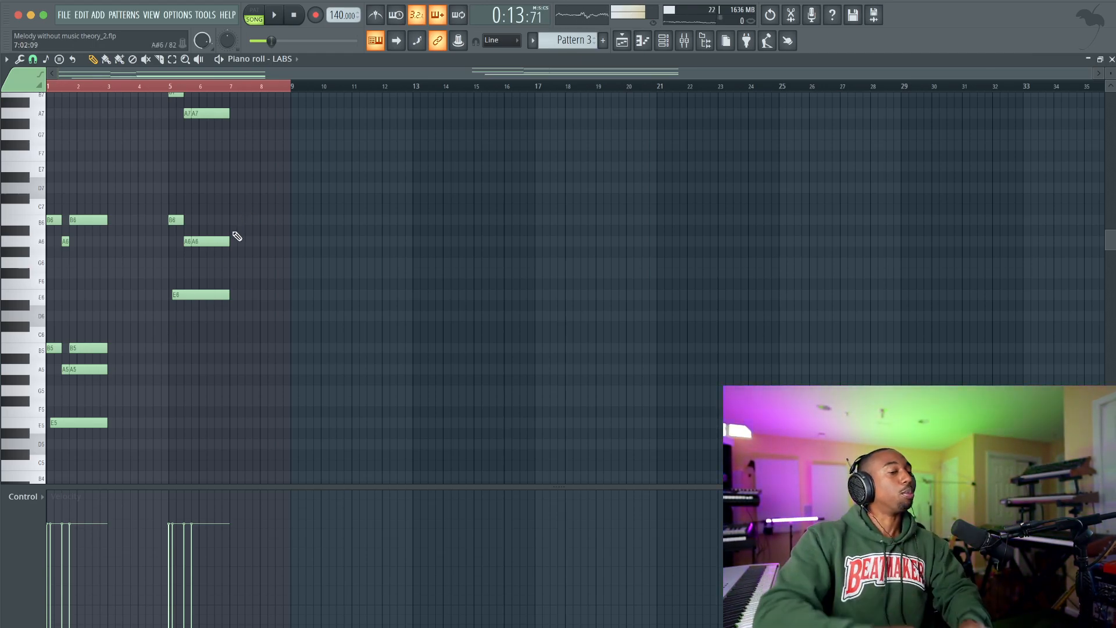
left_click(170, 87)
key("space")
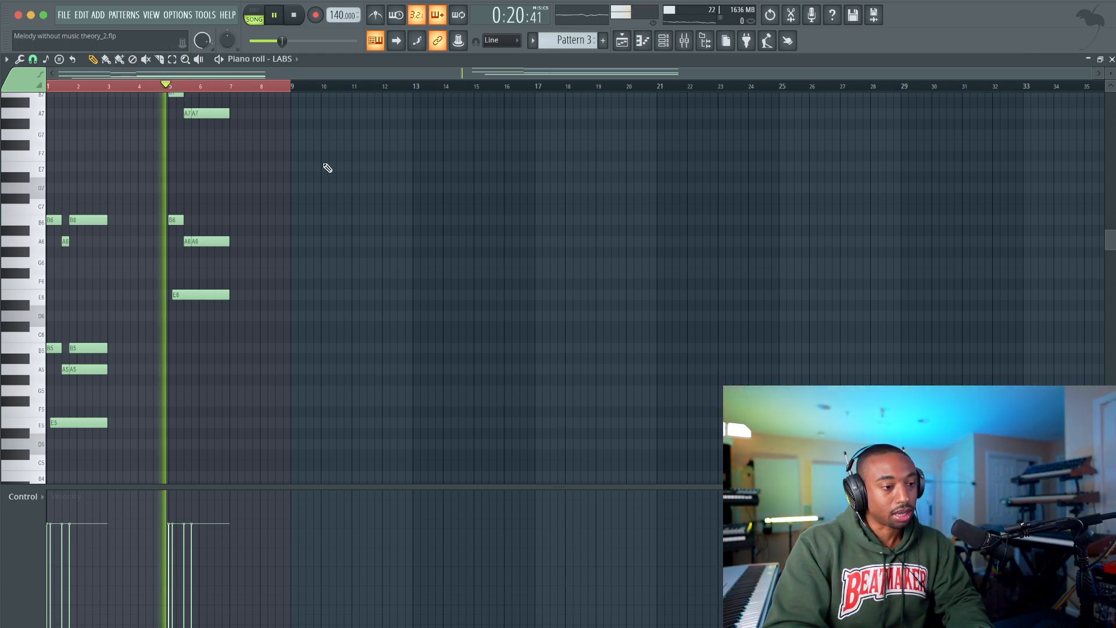
left_click(624, 45)
key("space")
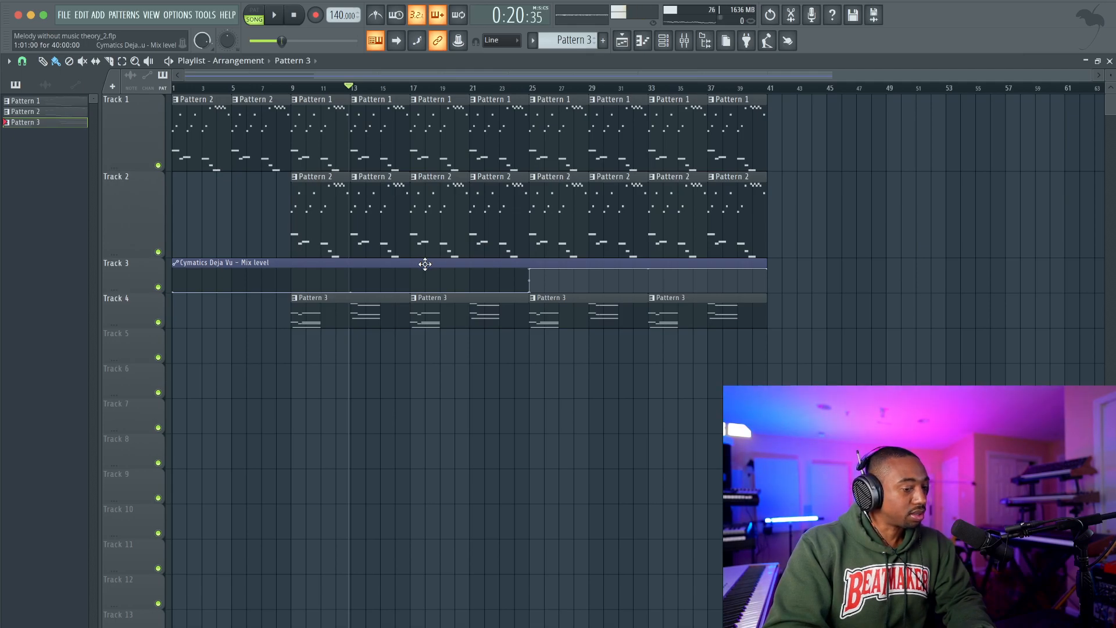
Step: Move Cymatics Deja Vu above L2 Stereo on the Master track and audition the arrangement from bar 25
left_click(533, 88)
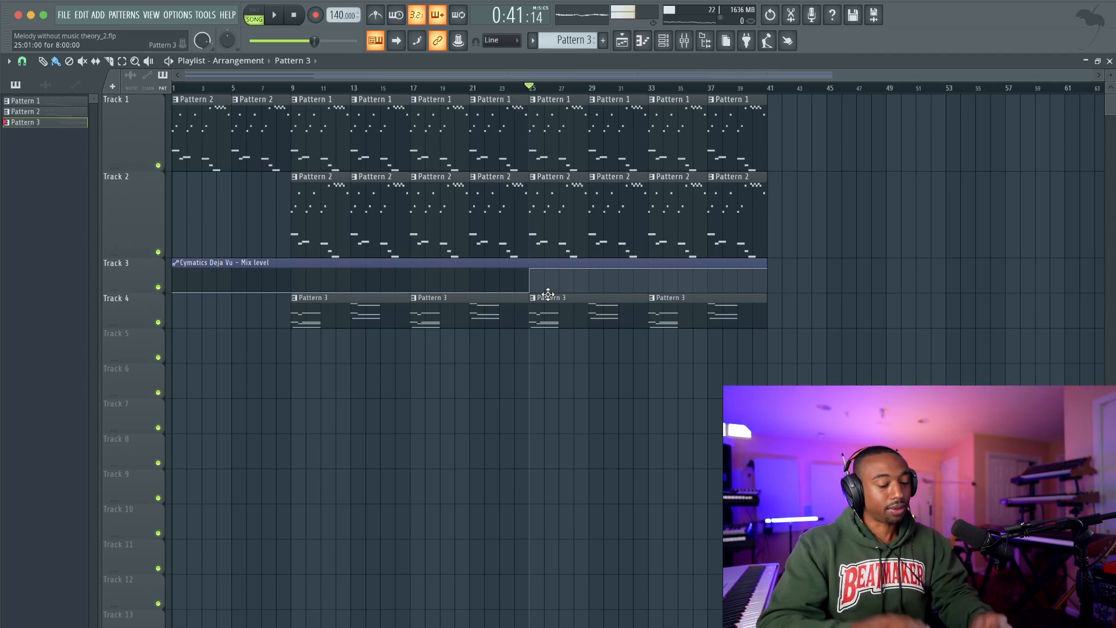
left_click(684, 41)
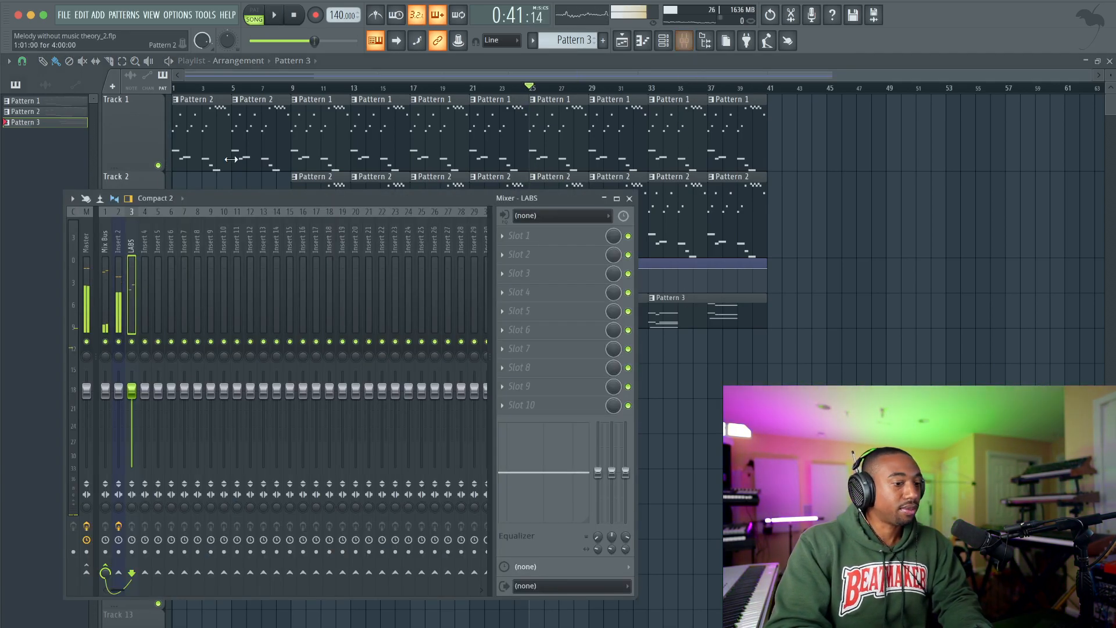
left_click(87, 243)
key("space")
left_click_drag(613, 252, 613, 239)
key("F9")
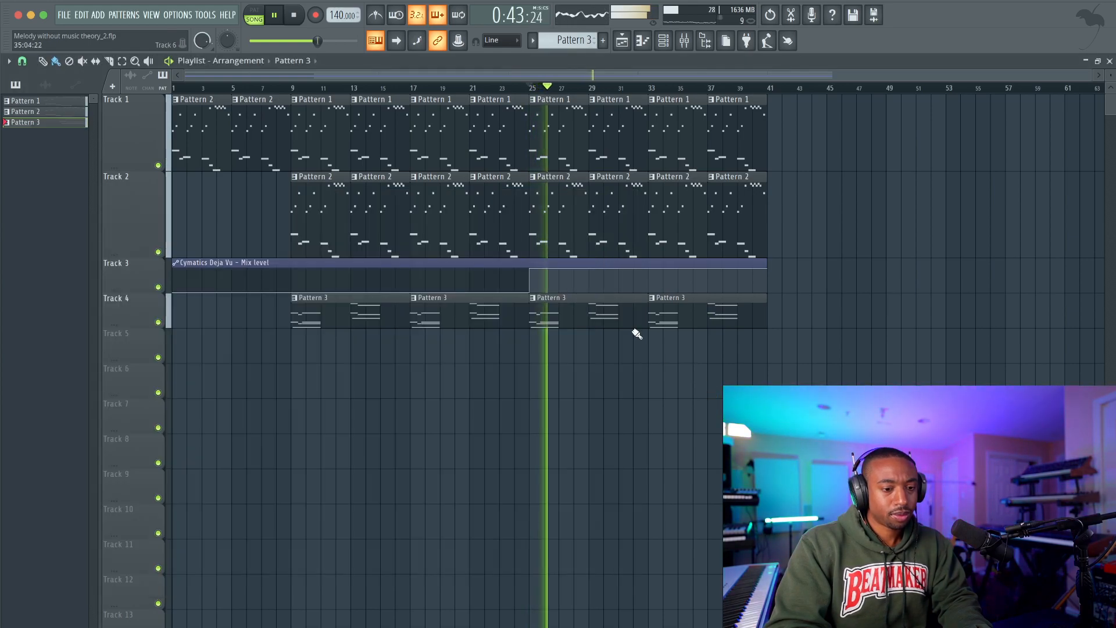
left_click(671, 47)
key("space")
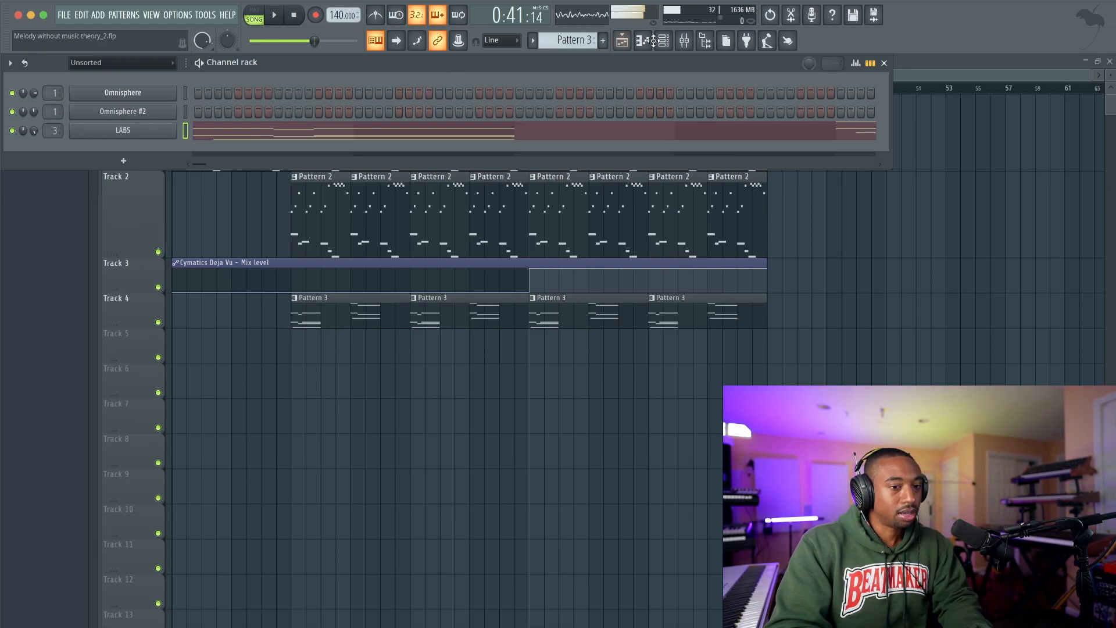
Step: Copy the Cymatics Deja Vu effect from the Master to the first slot of mixer track Insert 4
left_click(684, 41)
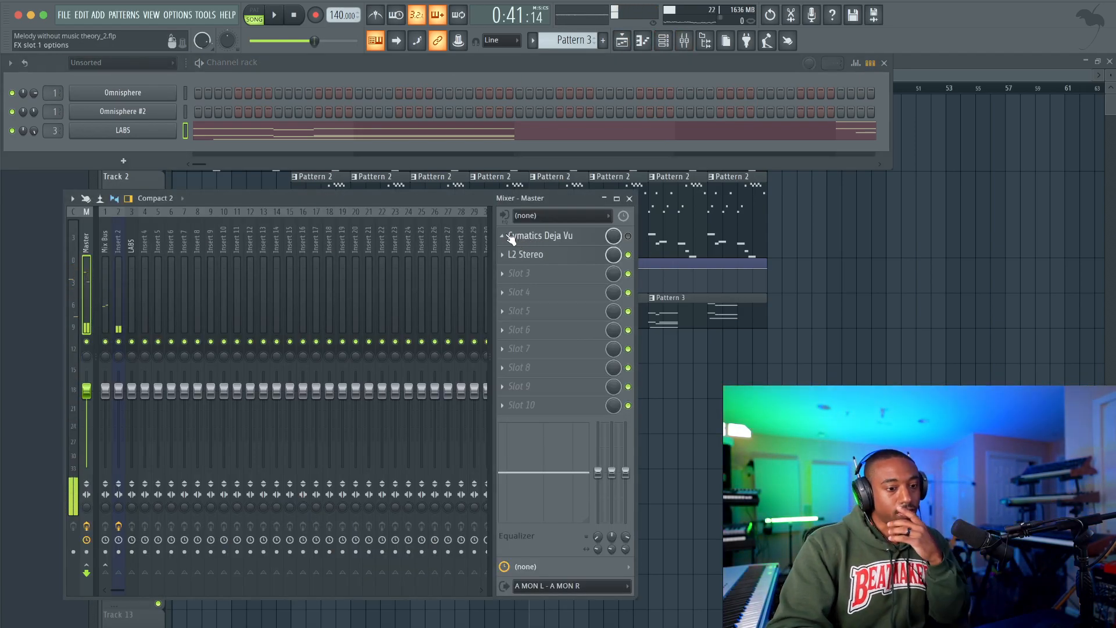
left_click(503, 236)
left_click_drag(537, 310, 144, 249)
left_click(118, 253)
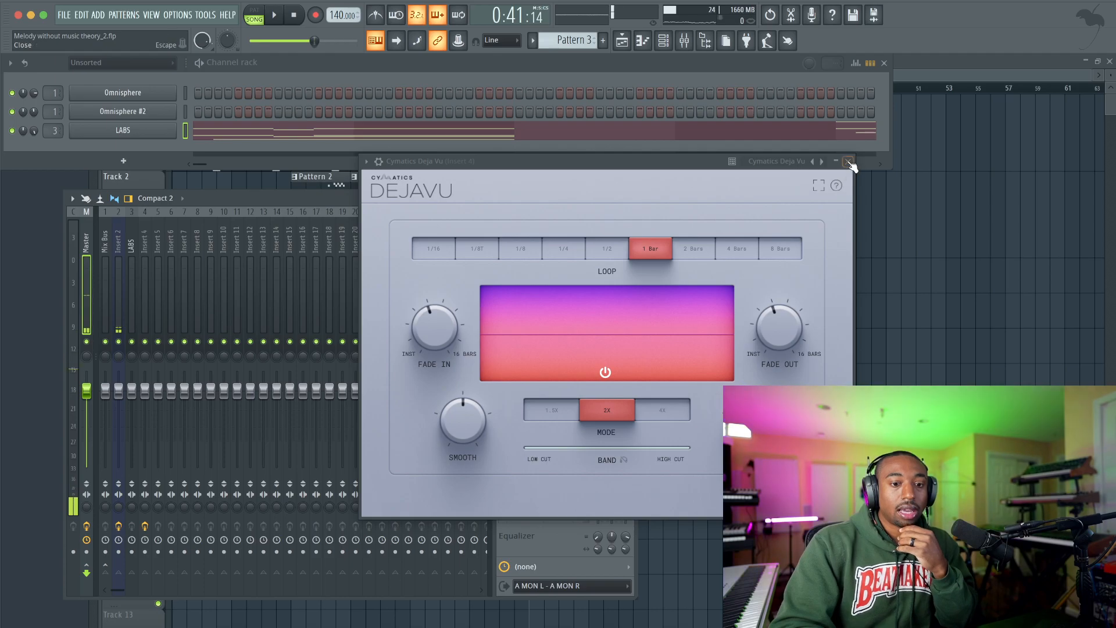
left_click(849, 162)
left_click(145, 253)
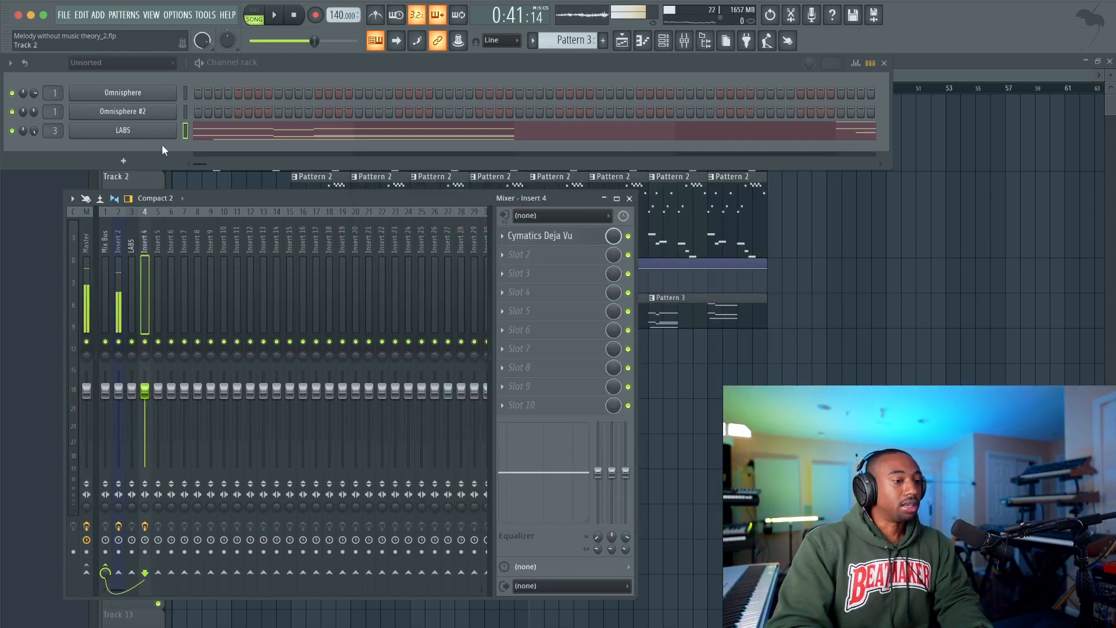
Step: Move the Mix Bus to mixer track 2 and route it together with the LABS track to Insert 4
left_click_drag(103, 277, 120, 276)
left_click(128, 277)
left_click(123, 278, "ctrl")
right_click(147, 572)
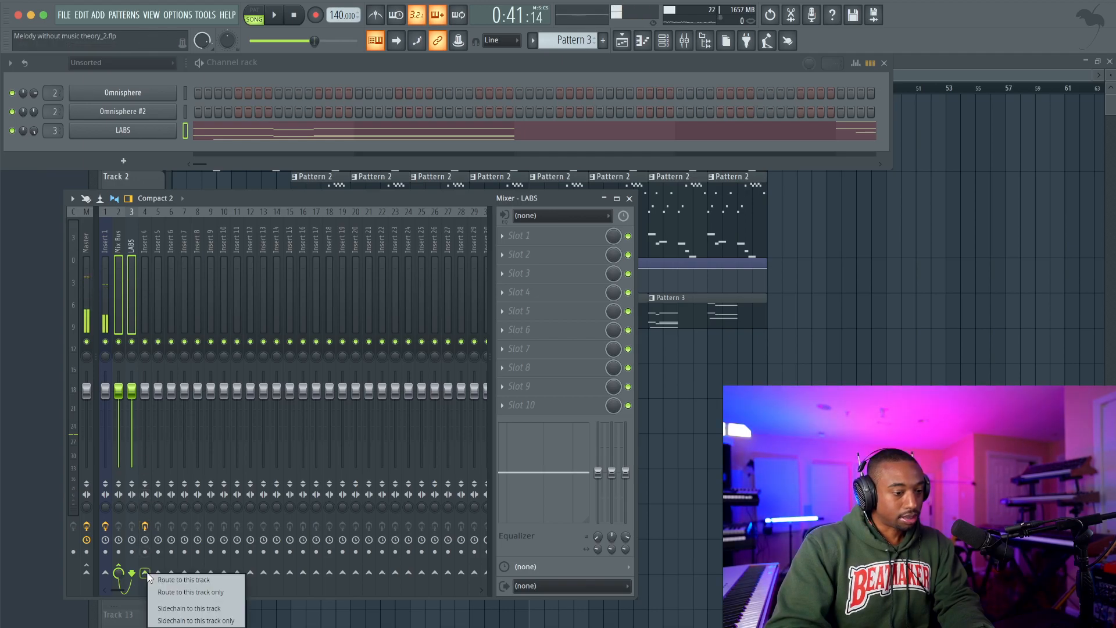
left_click(175, 576)
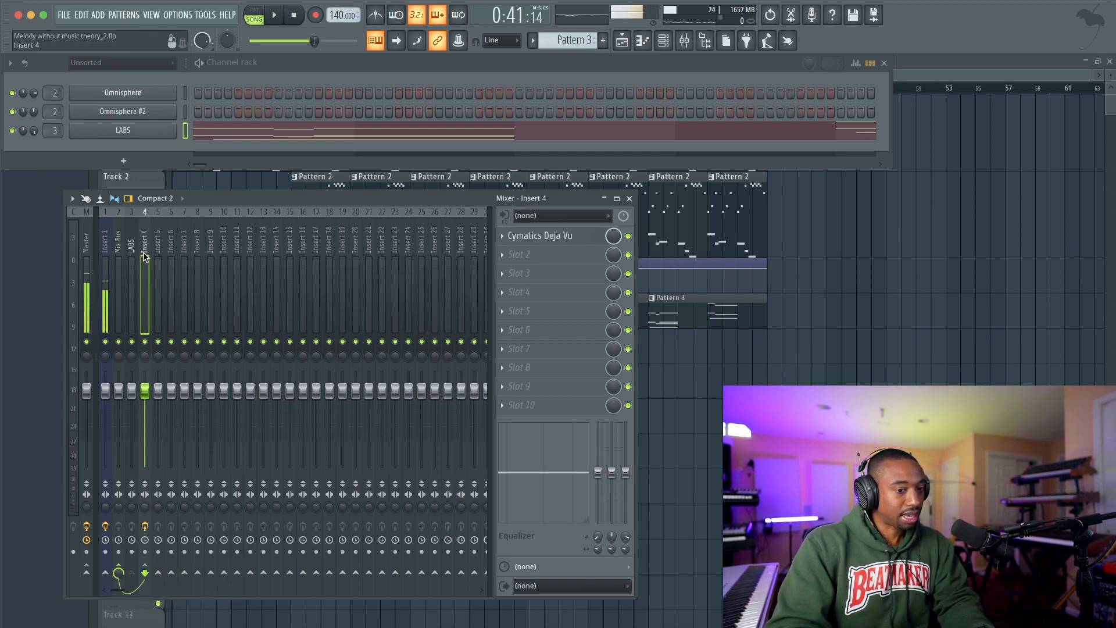
Step: Rename mixer track Insert 4 as group
double_click(145, 258)
type("group")
key("Return")
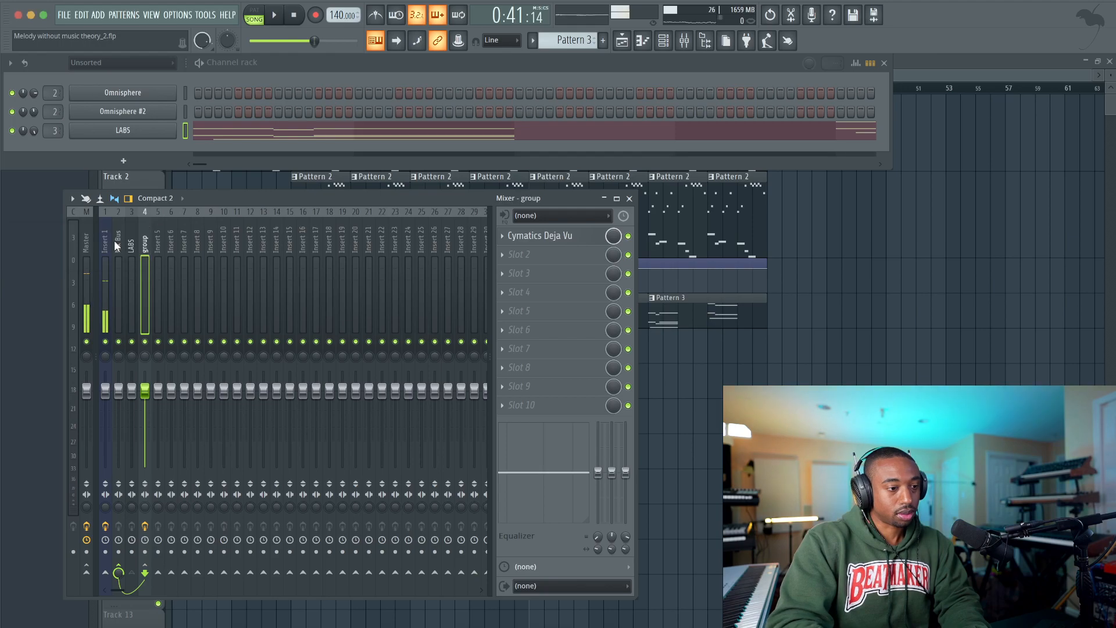
Step: Create a mix-level automation clip for the group track's Cymatics Deja Vu, extended to bar 41 and held at minimum until bar 25
right_click(613, 236)
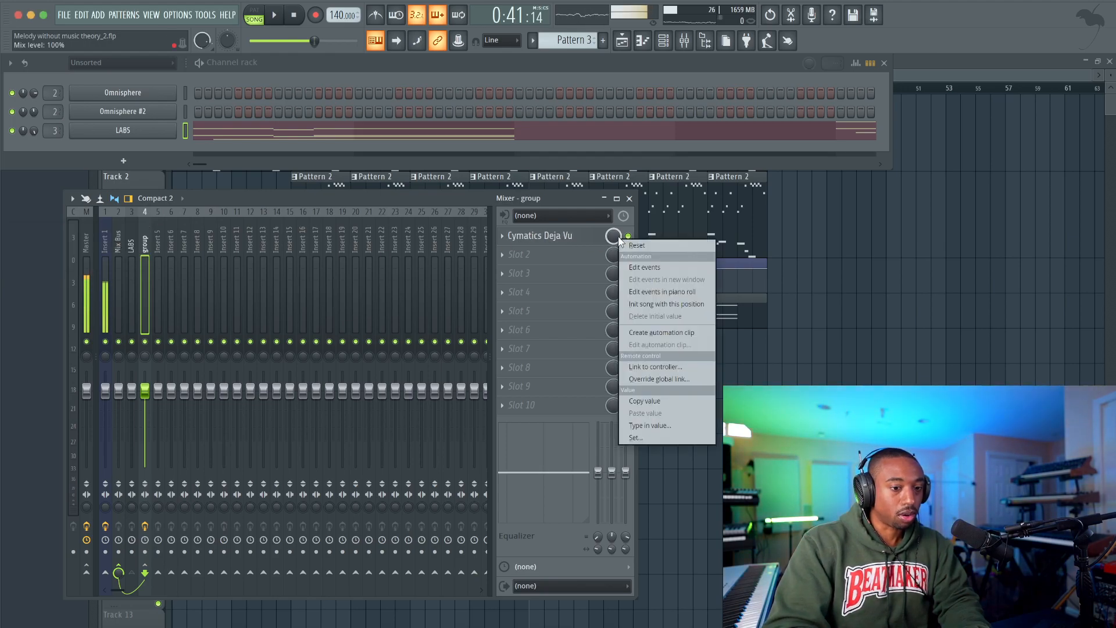
left_click(660, 329)
left_click_drag(592, 336, 64, 351)
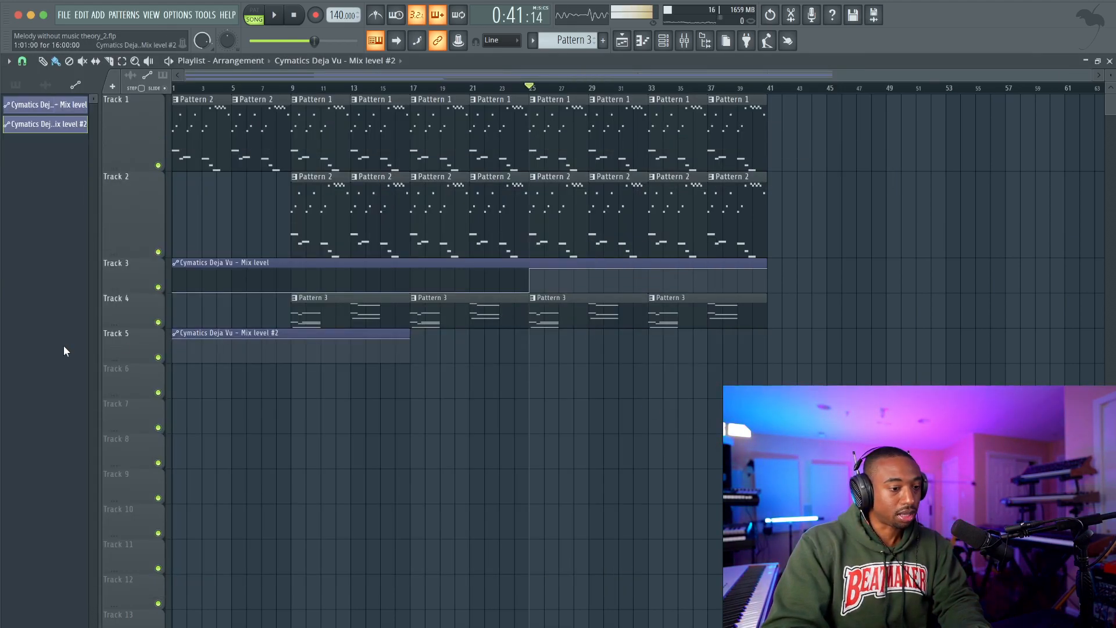
left_click_drag(411, 336, 786, 318)
left_click_drag(177, 342, 531, 398)
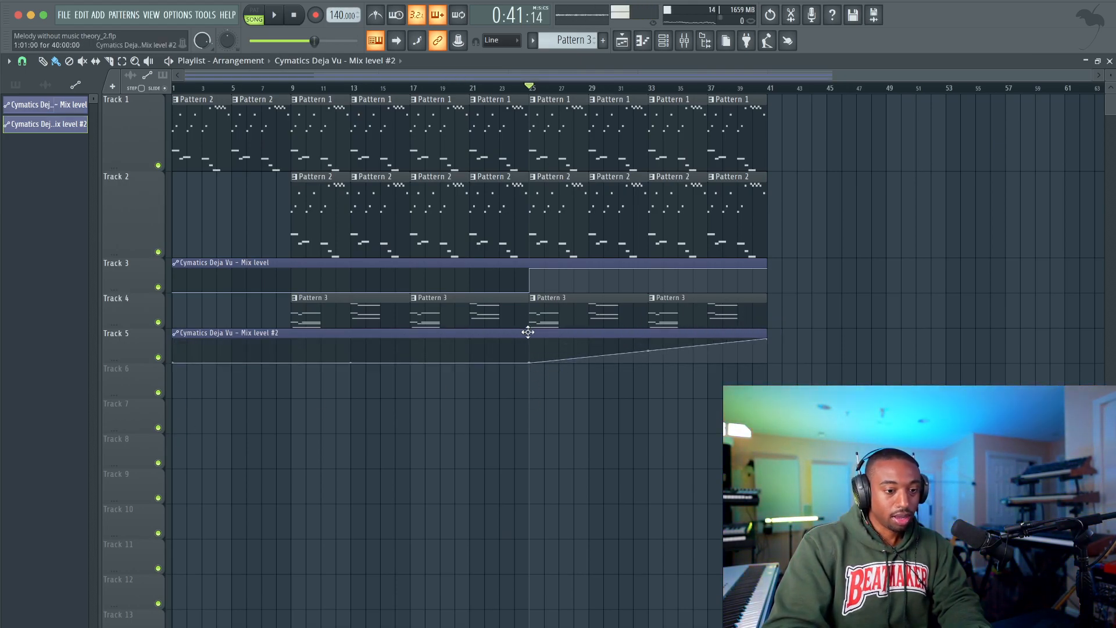
Step: Delete the original Cymatics Deja Vu mix-level automation clip from Track 3 and reopen the mixer
right_click(553, 263)
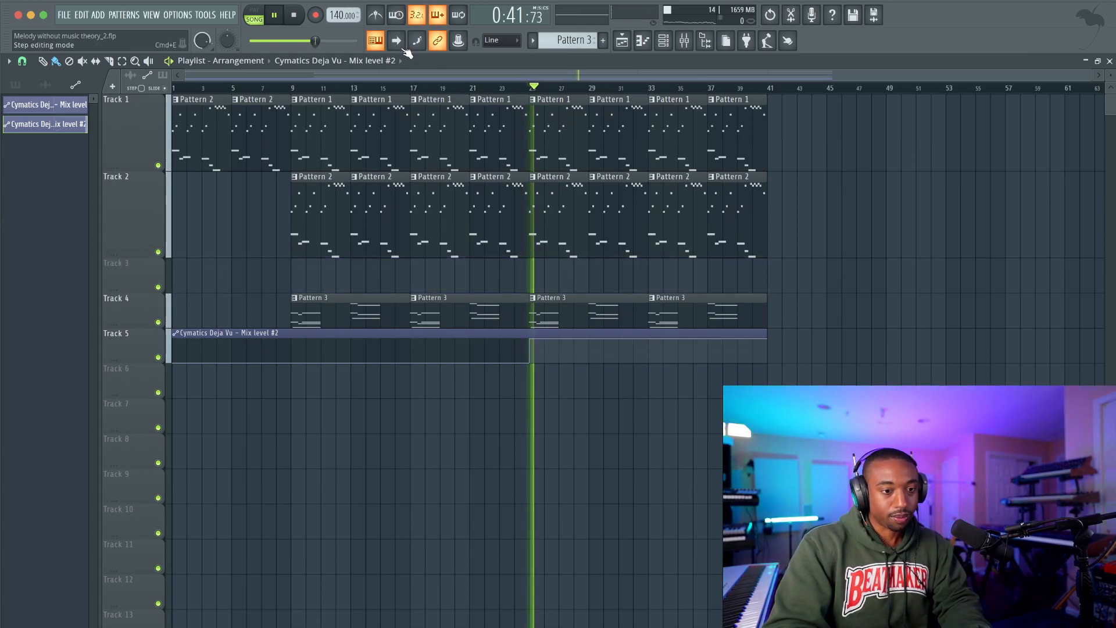
left_click(687, 43)
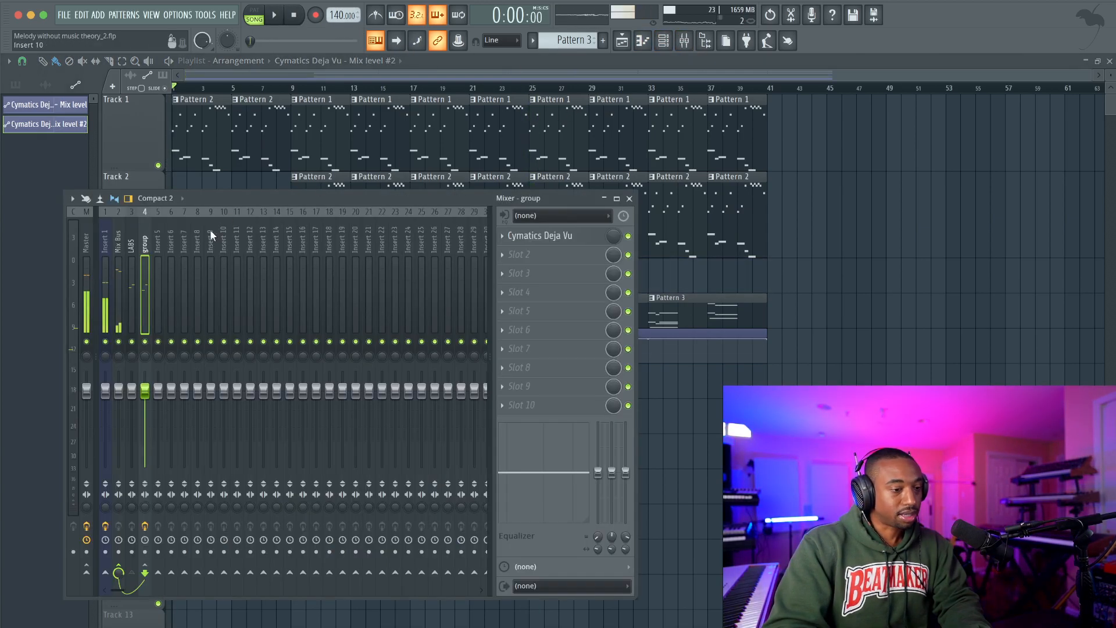
Step: Route the Mix Bus mixer track to the group track only and check the mixer routing during playback
left_click(124, 245, "ctrl")
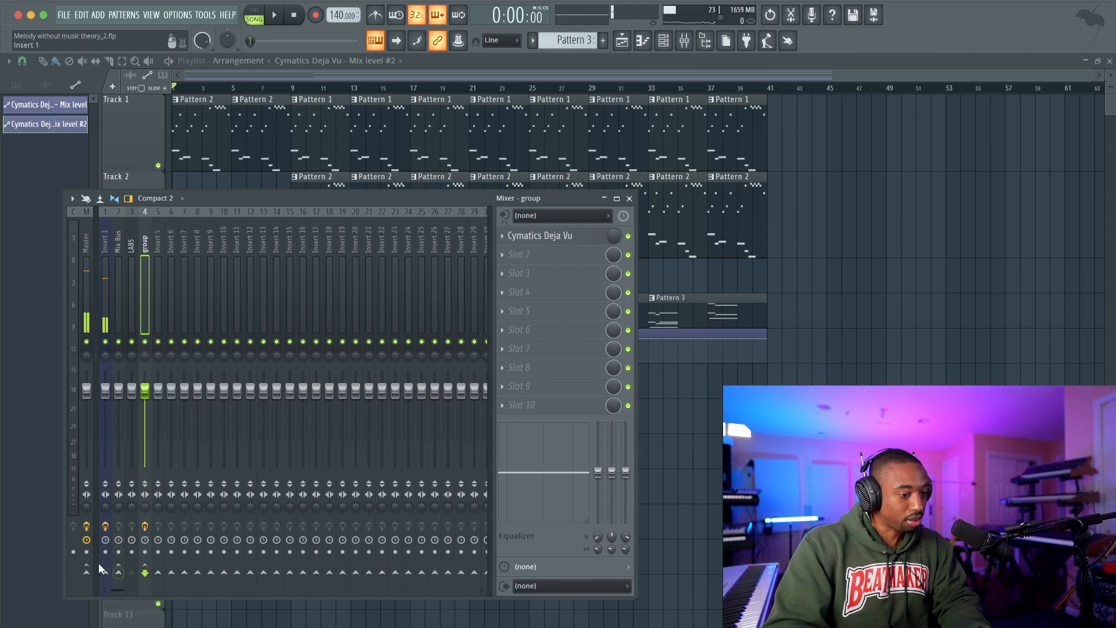
key("space")
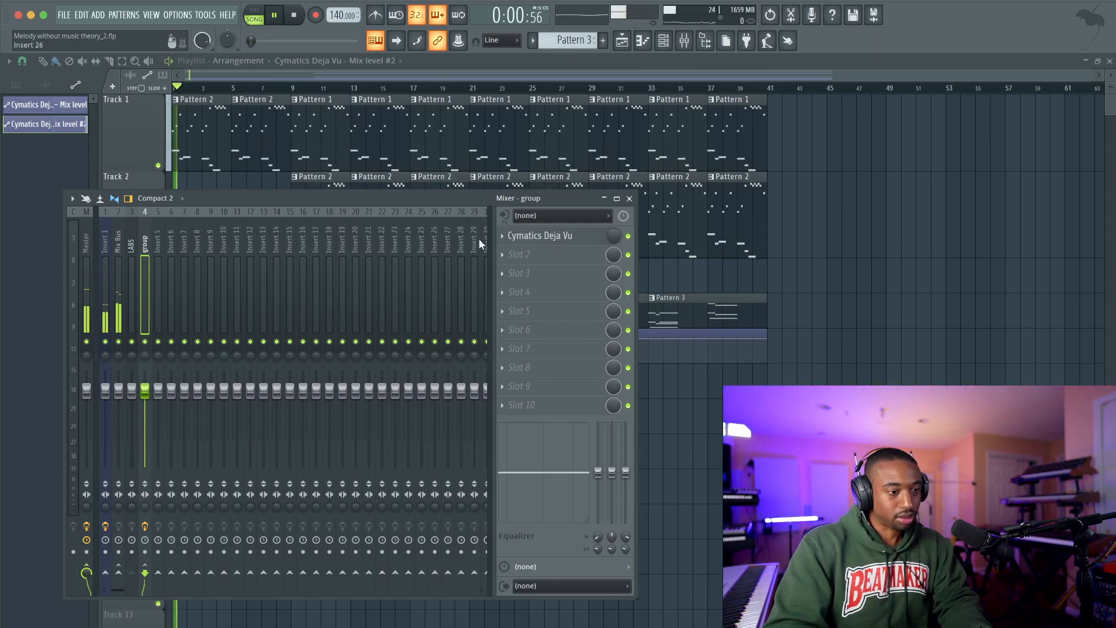
left_click(119, 282)
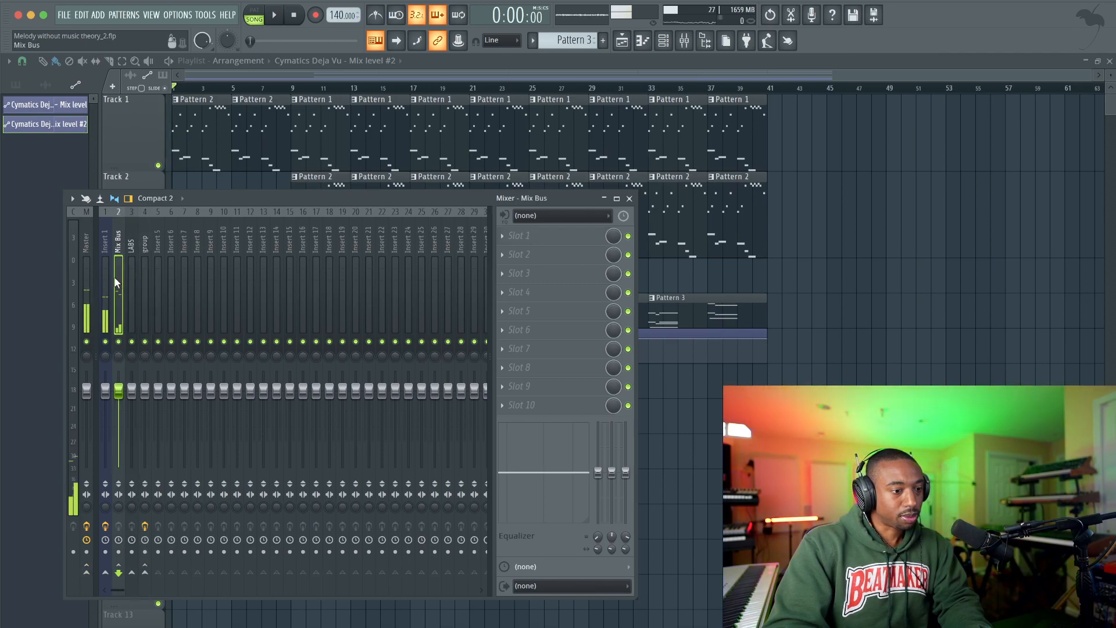
right_click(146, 573)
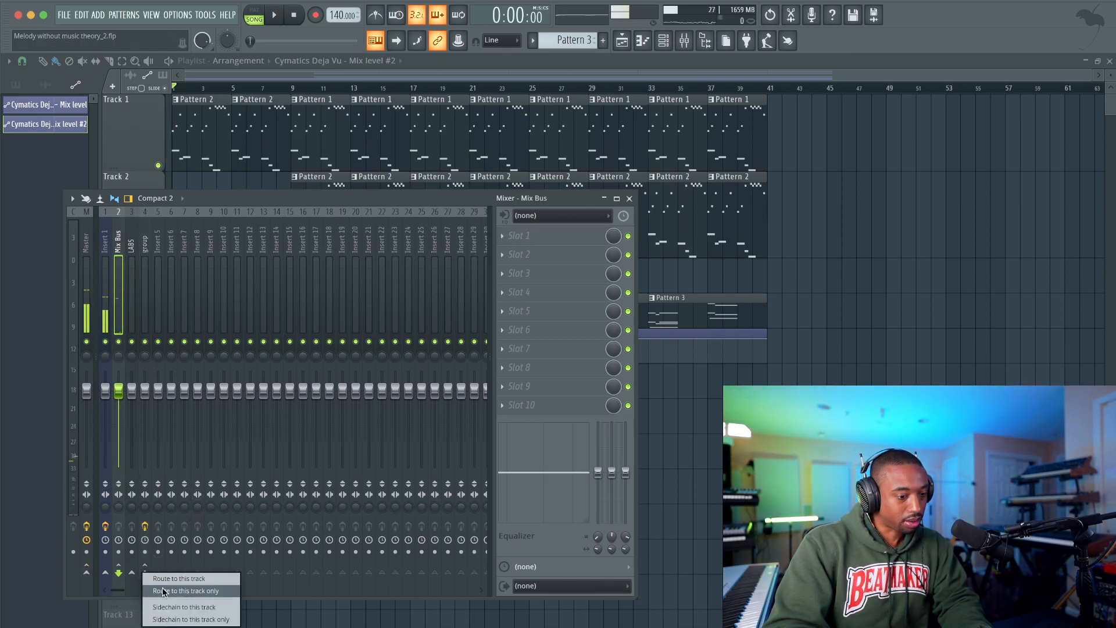
left_click(159, 591)
key("space")
left_click(134, 315)
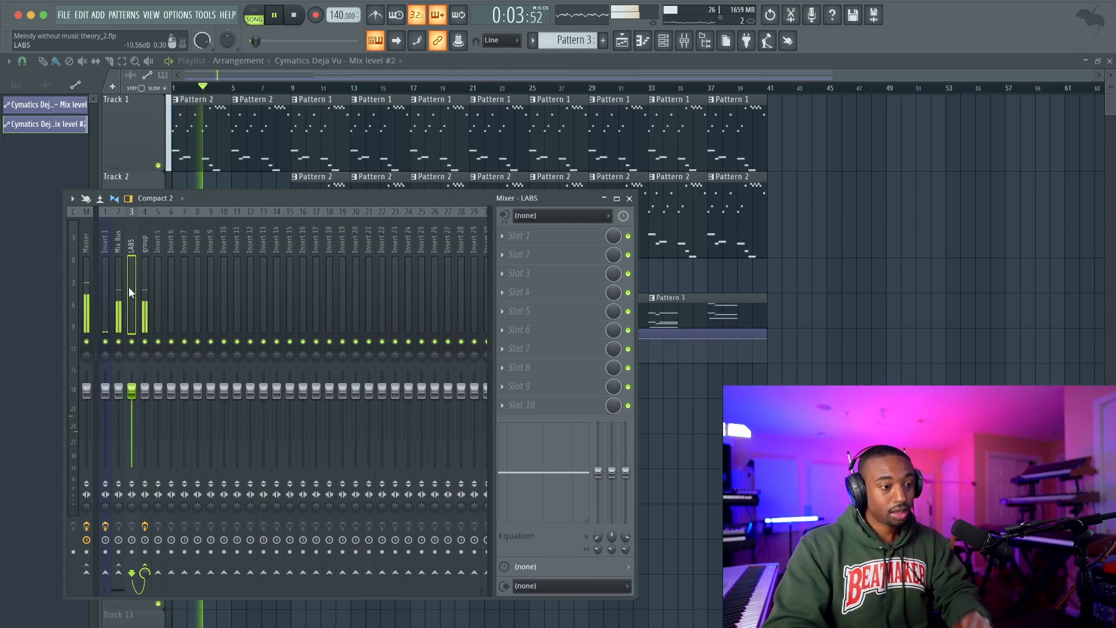
left_click(107, 290)
right_click(674, 414)
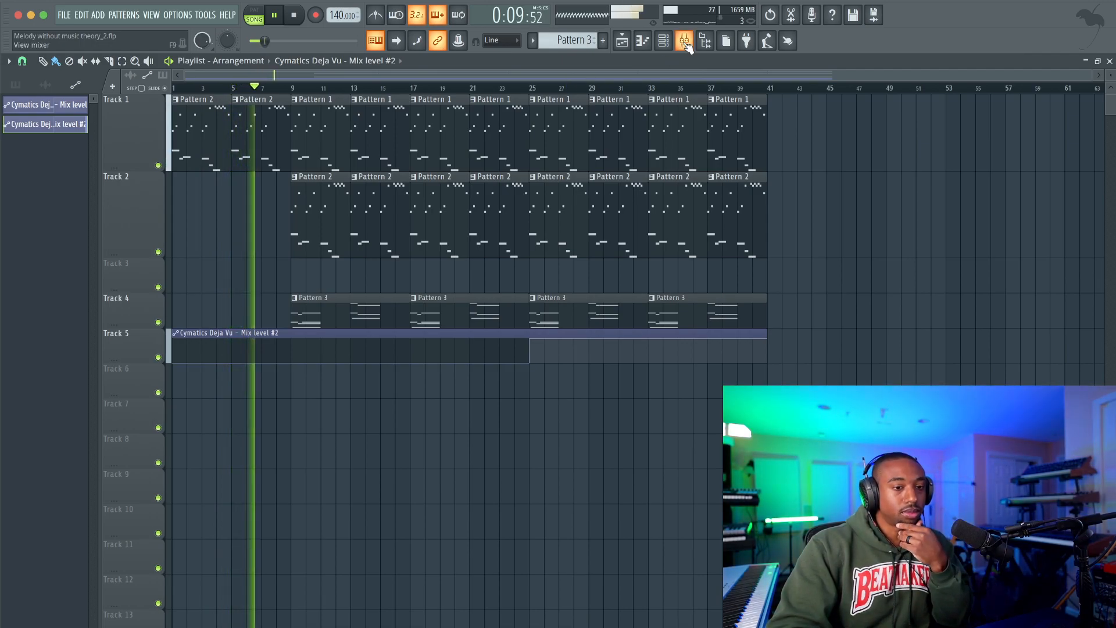
Step: Examine the LABS notes of Pattern 3 in the piano roll while the arrangement plays, and return to the playlist
left_click(706, 48)
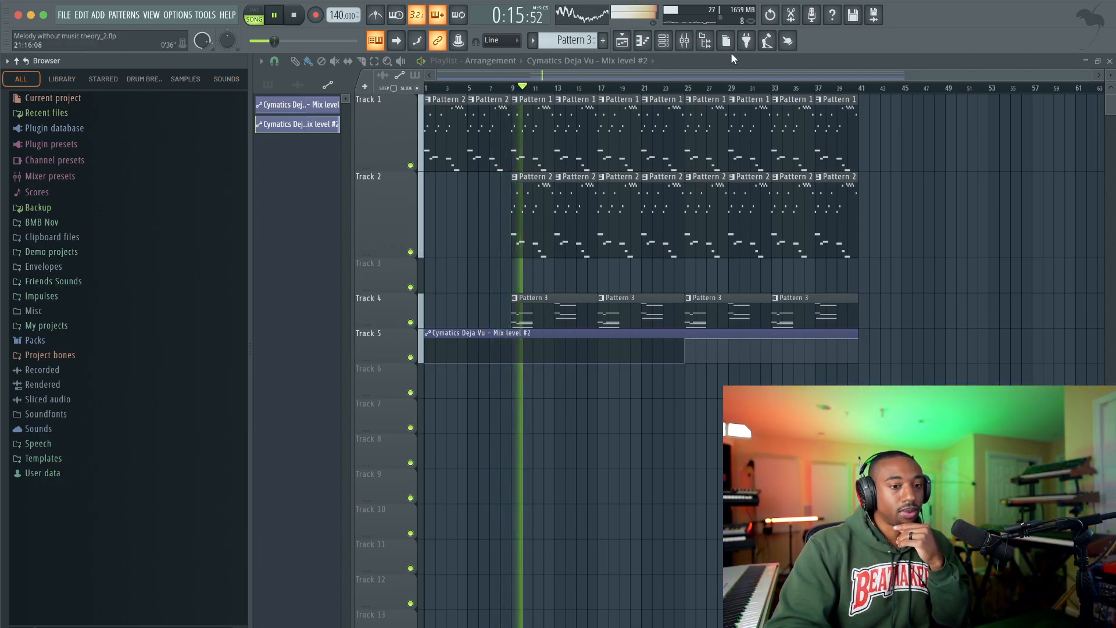
left_click(706, 41)
double_click(389, 314)
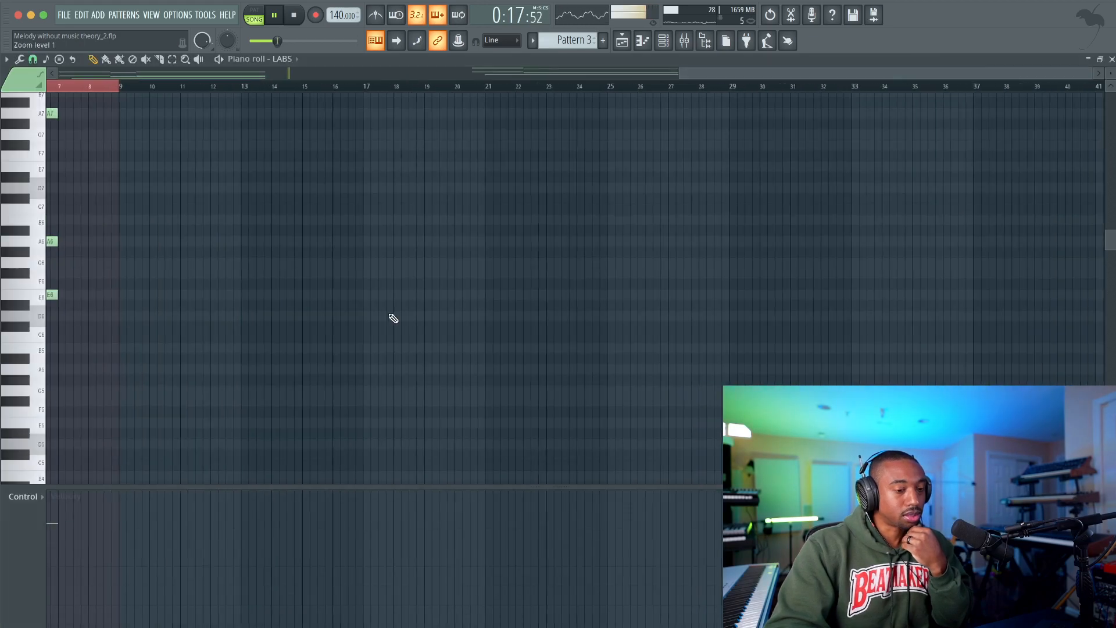
key("super+Up")
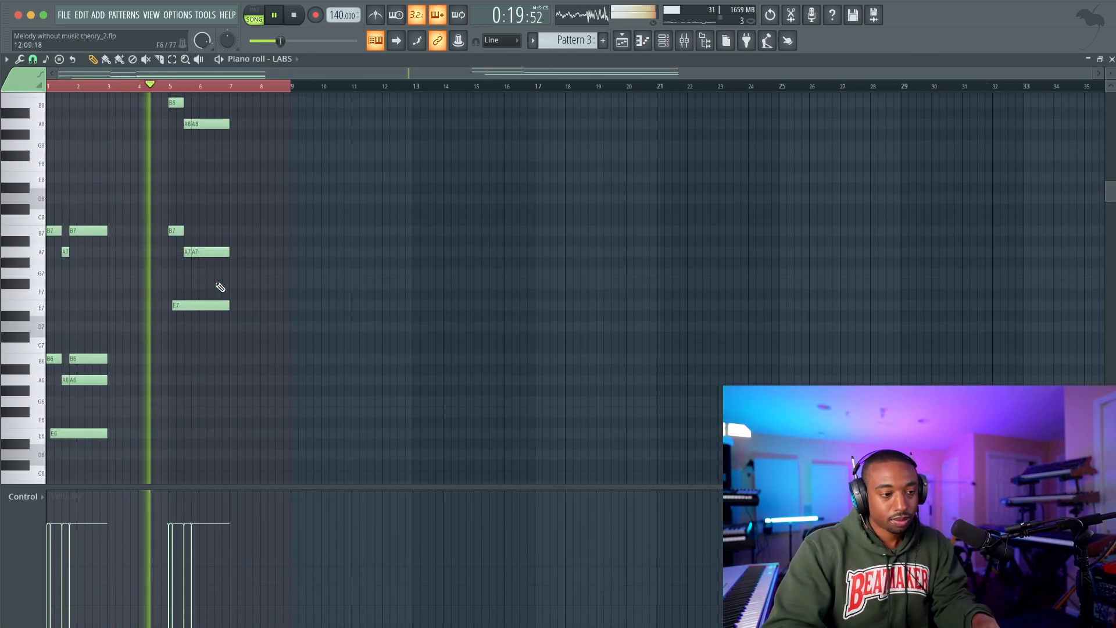
left_click(625, 48)
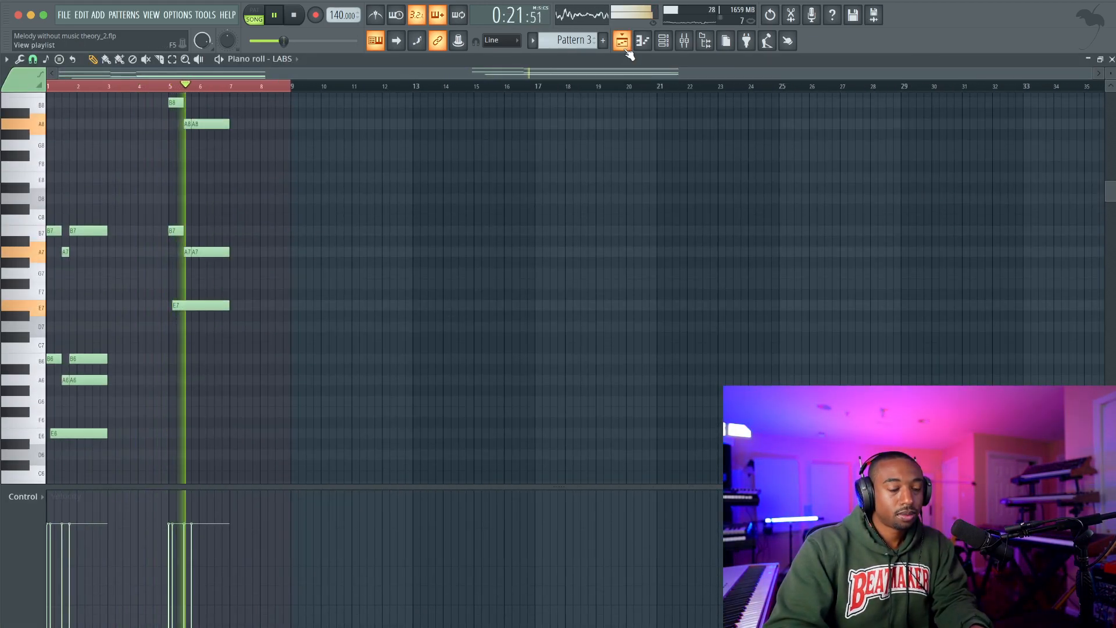
left_click(623, 45)
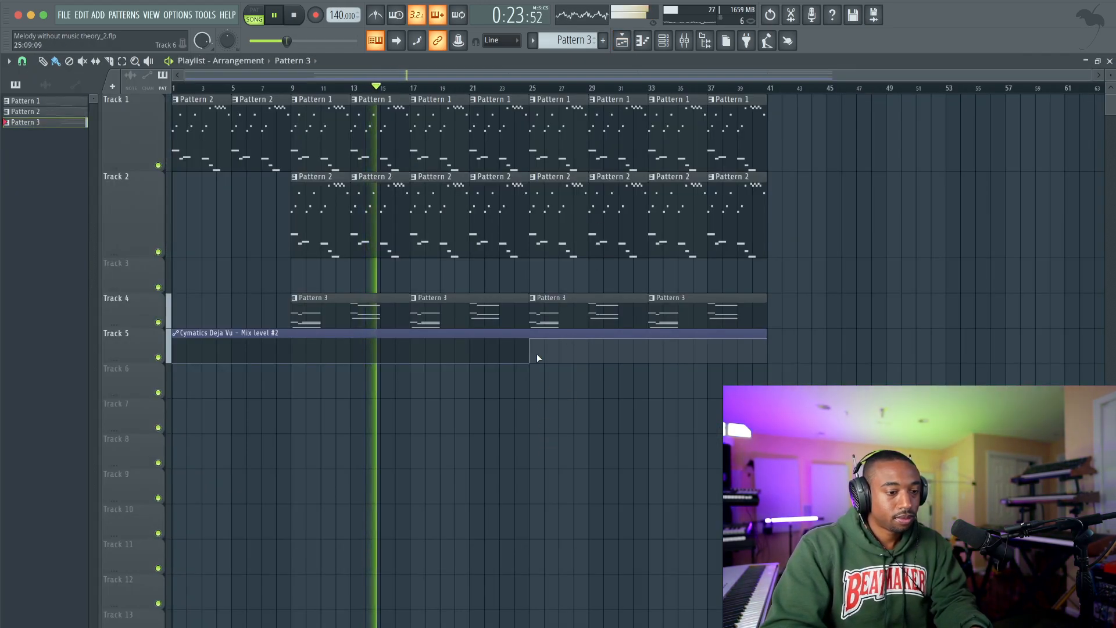
Step: Stop playback and make the Pattern 3 clip at bar 25 on Track 4 unique
key("space")
right_click(535, 299)
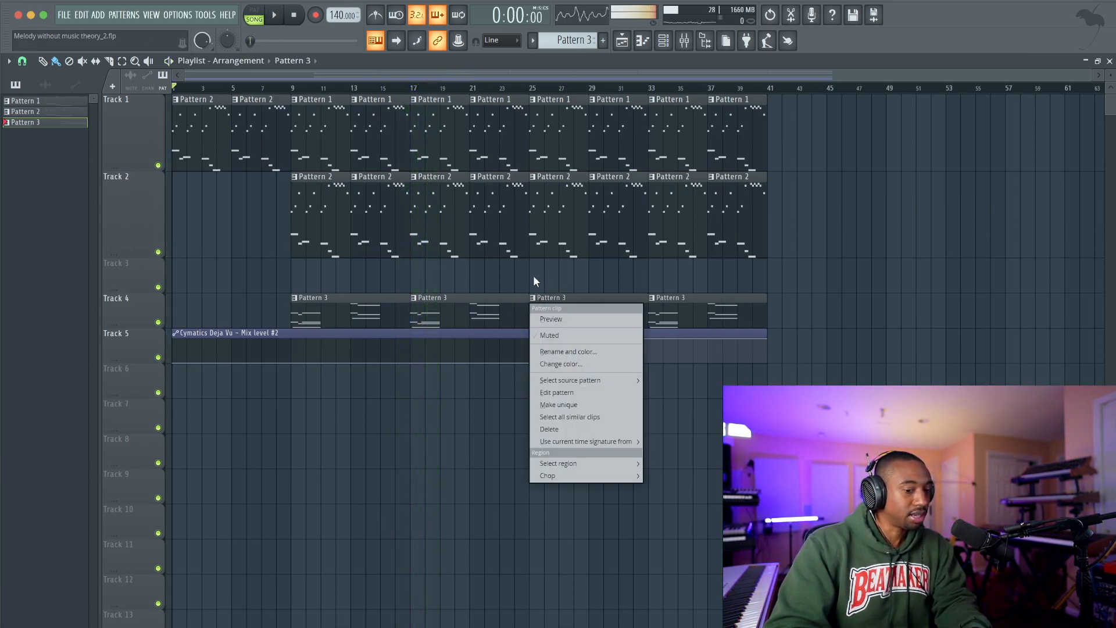
left_click(569, 276)
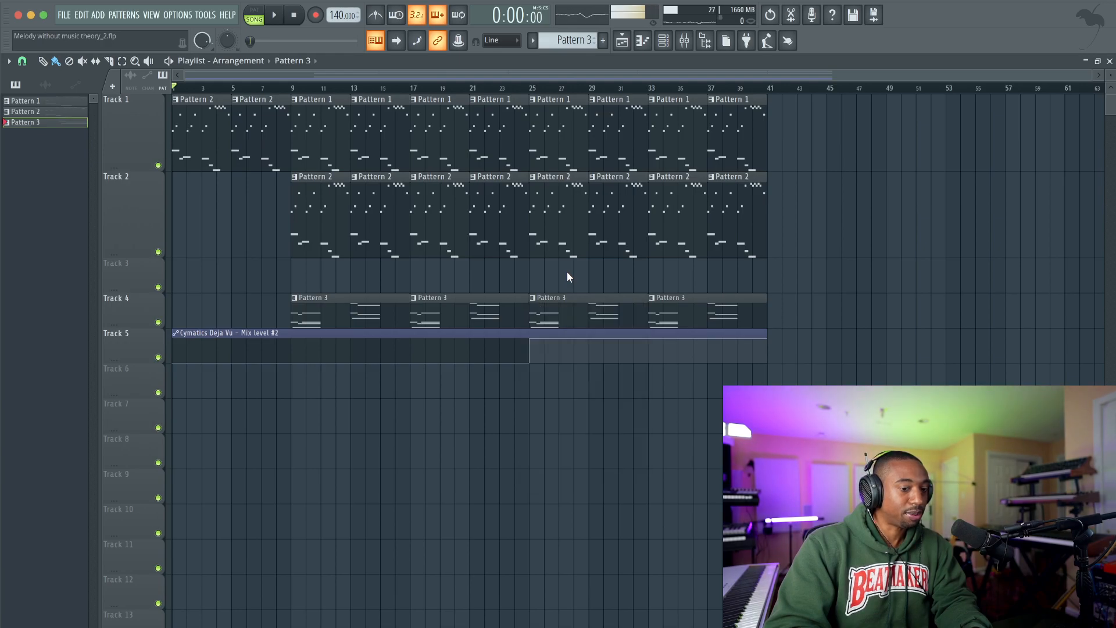
right_click(534, 300)
left_click(564, 405)
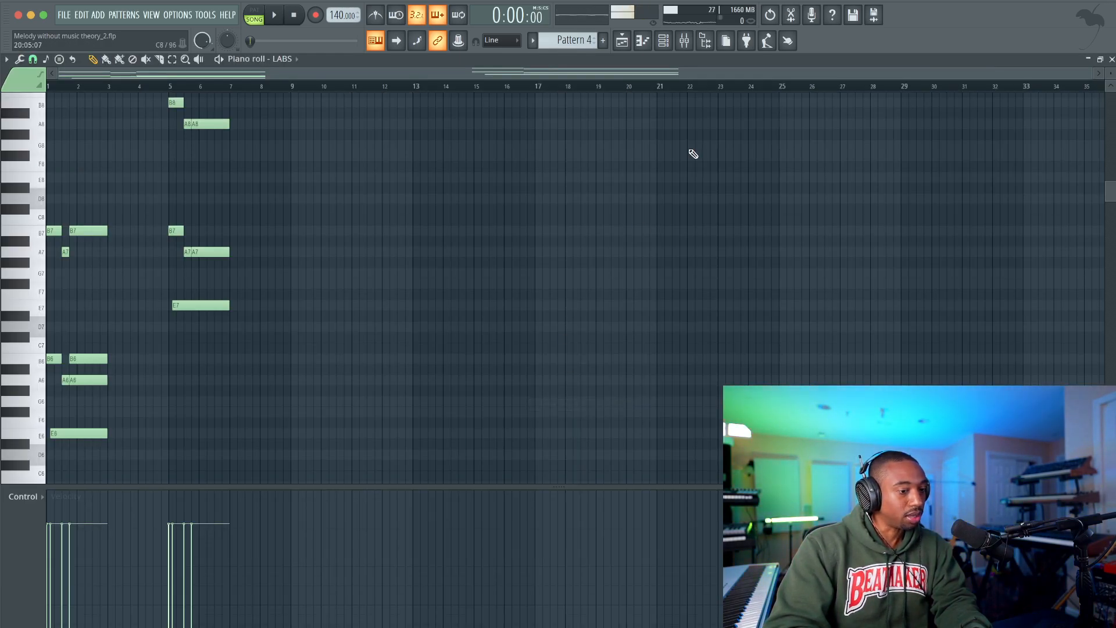
left_click(1111, 59)
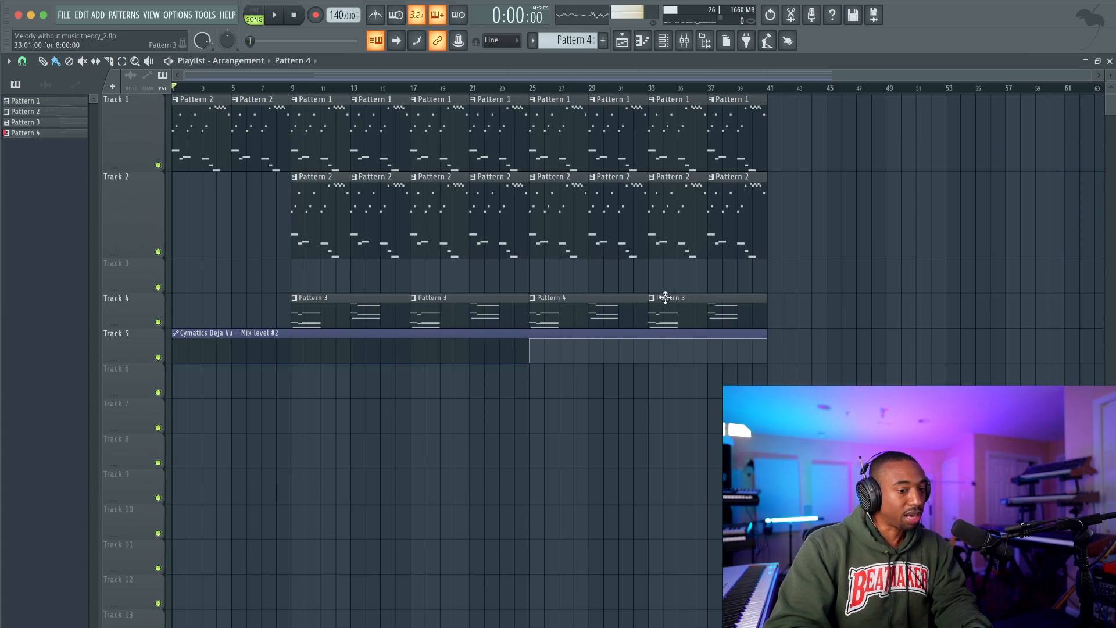
Step: Replace the Pattern 3 clip at bar 33 on Track 4 with a duplicate of the Pattern 4 clip
right_click(673, 317)
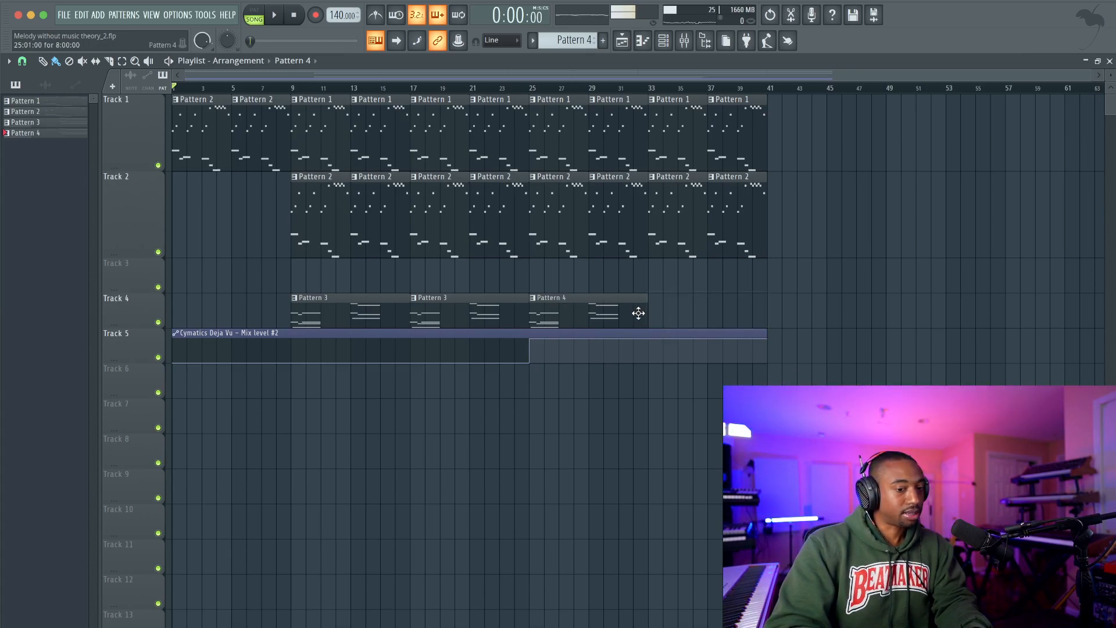
left_click(634, 312, "super")
key("super+b")
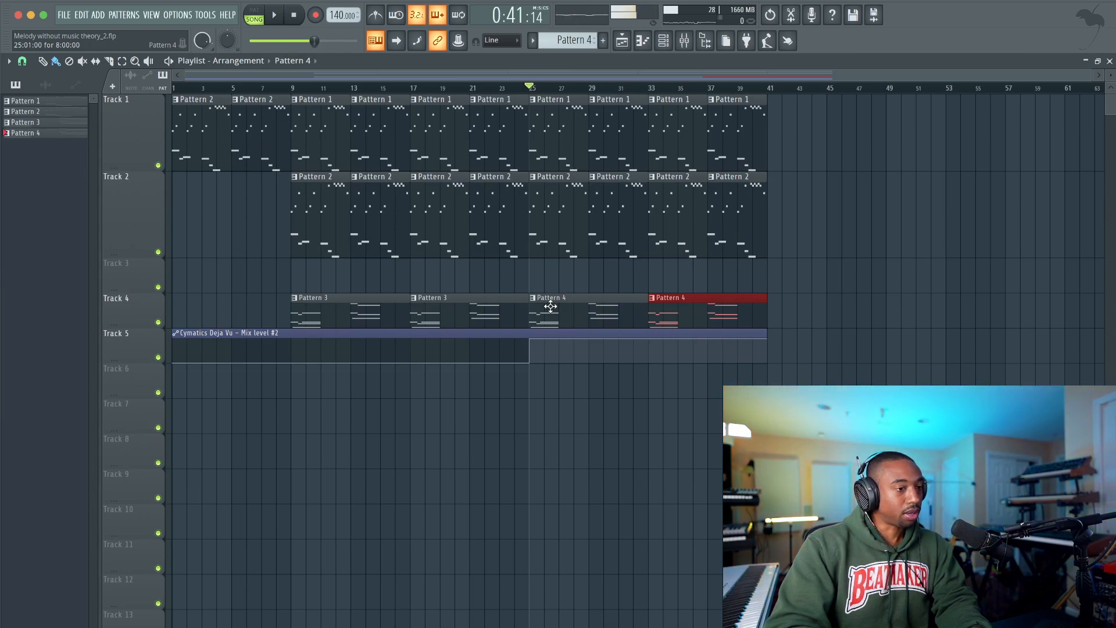
Step: Play the Pattern 4 clip from bar 25 and examine its LABS notes in the piano roll
double_click(550, 306)
scroll(289, 303, "down", 2)
scroll(289, 302, "left", 1)
key("space")
scroll(139, 250, "up", 2)
scroll(59, 193, "up", 2)
scroll(63, 193, "up", 2)
scroll(68, 221, "up", 2)
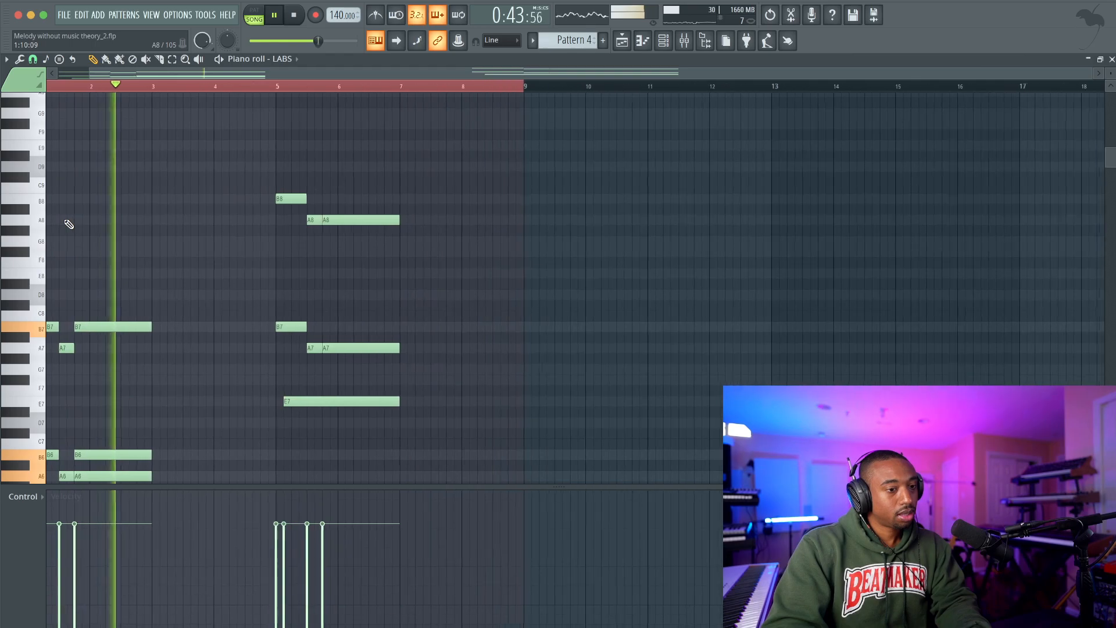
key("space")
Step: Turn off Cymatics Deja Vu on the group mixer track and switch playback to pattern mode
scroll(75, 231, "up", 2)
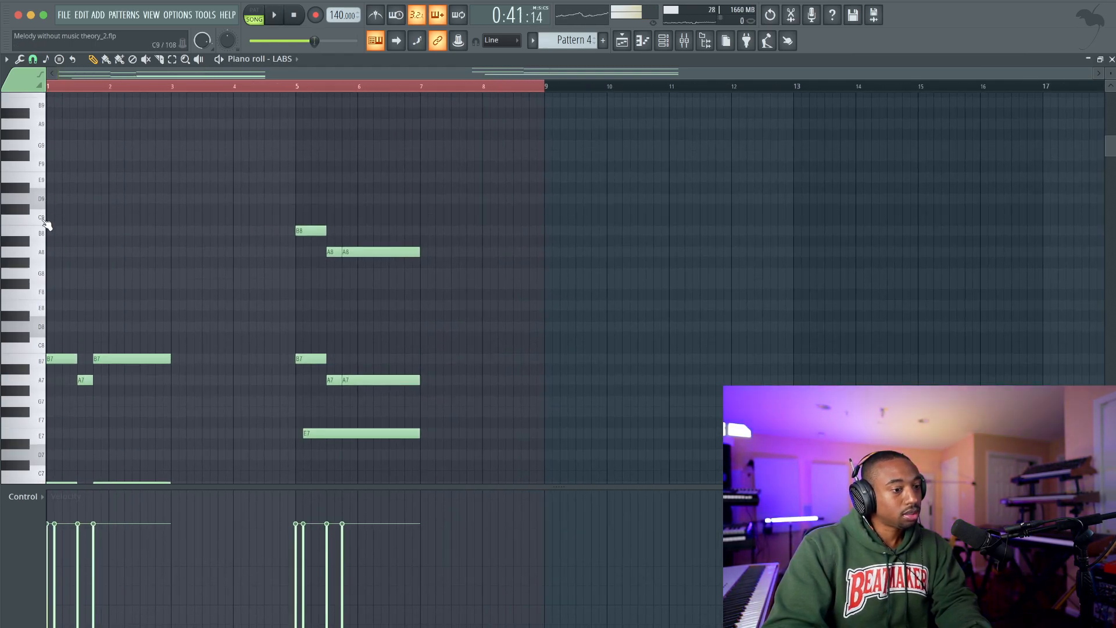
scroll(58, 296, "down", 3)
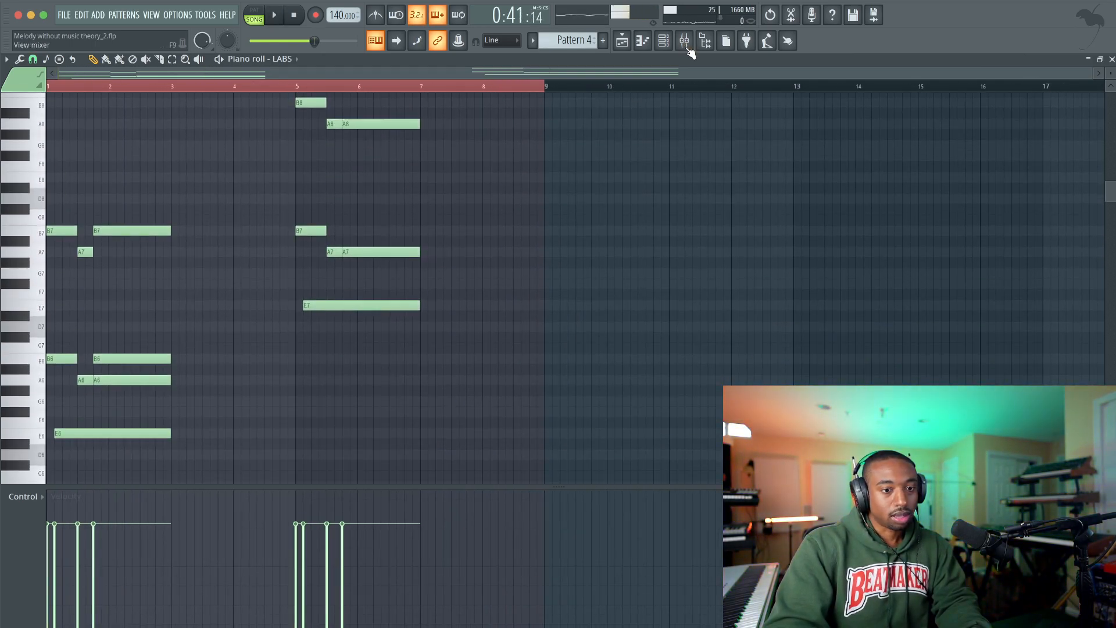
left_click(685, 41)
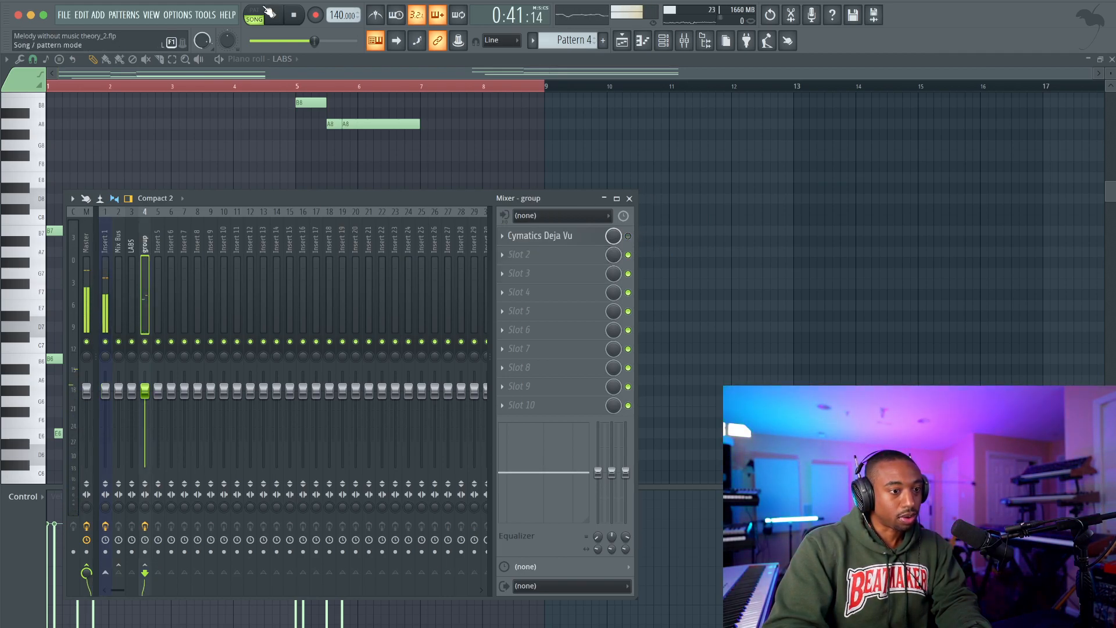
key("F9")
Step: Draw three one-beat lead notes on B, E and C above bar 1 of Pattern 4 and transpose all notes down an octave
scroll(13, 149, "up", 2)
left_click(53, 168)
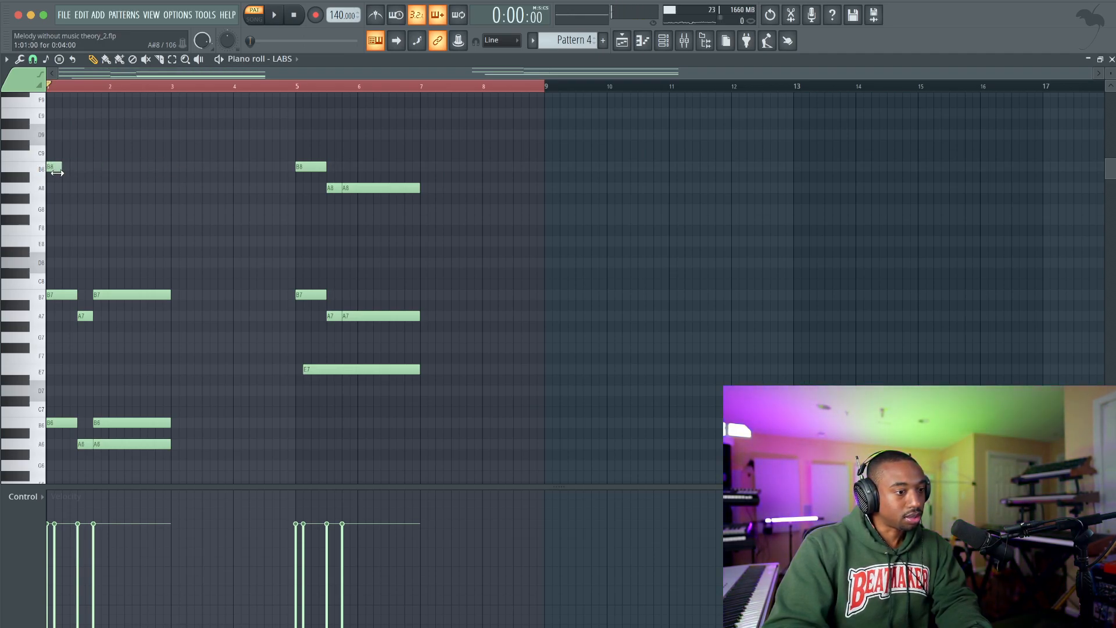
left_click_drag(59, 207, 61, 238)
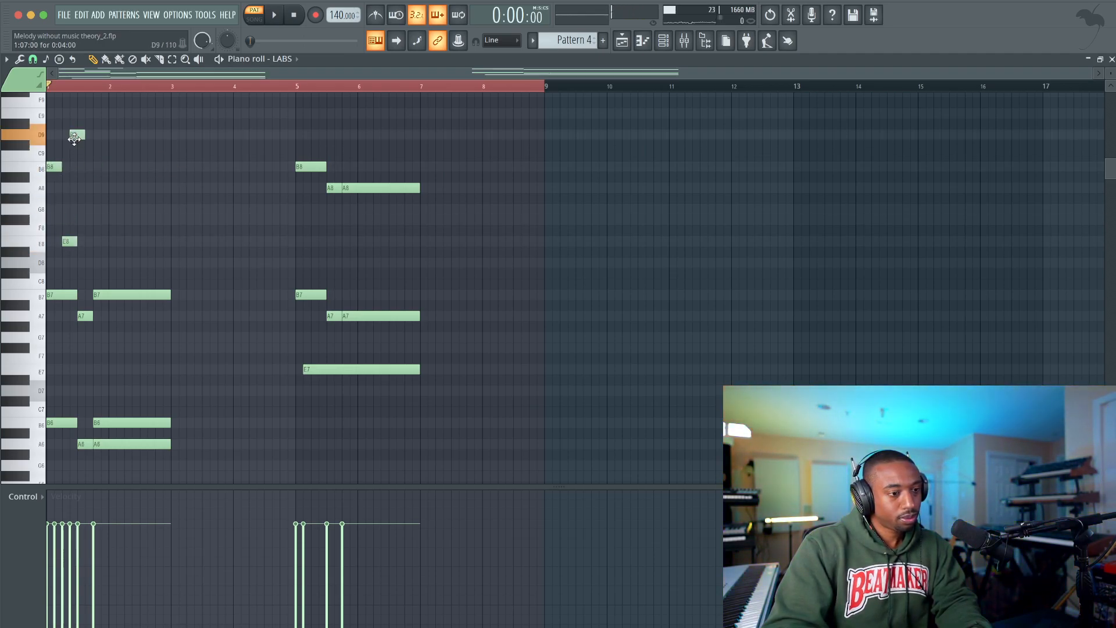
key("super+Down")
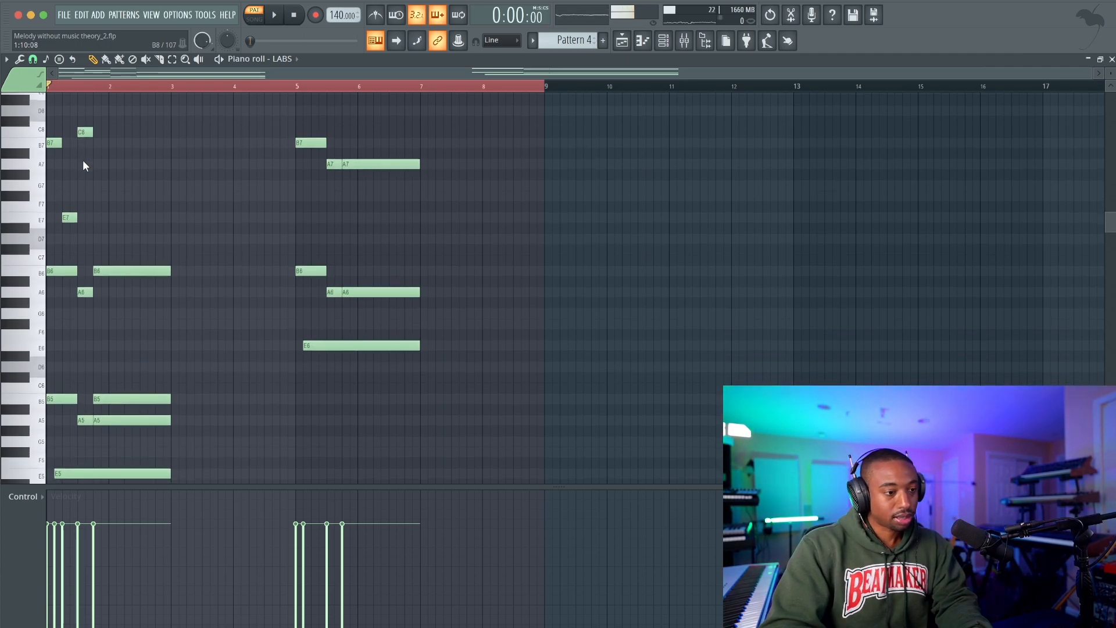
Step: Raise the third lead note to D8 and end the bar 1 phrase with a one-beat C8 note, auditioning the result
left_click_drag(82, 130, 82, 109)
left_click_drag(96, 174, 95, 143)
key("space")
left_click_drag(130, 232, 32, 111)
key("space")
key("space")
left_click(80, 168, "super")
left_click_drag(100, 142, 100, 132)
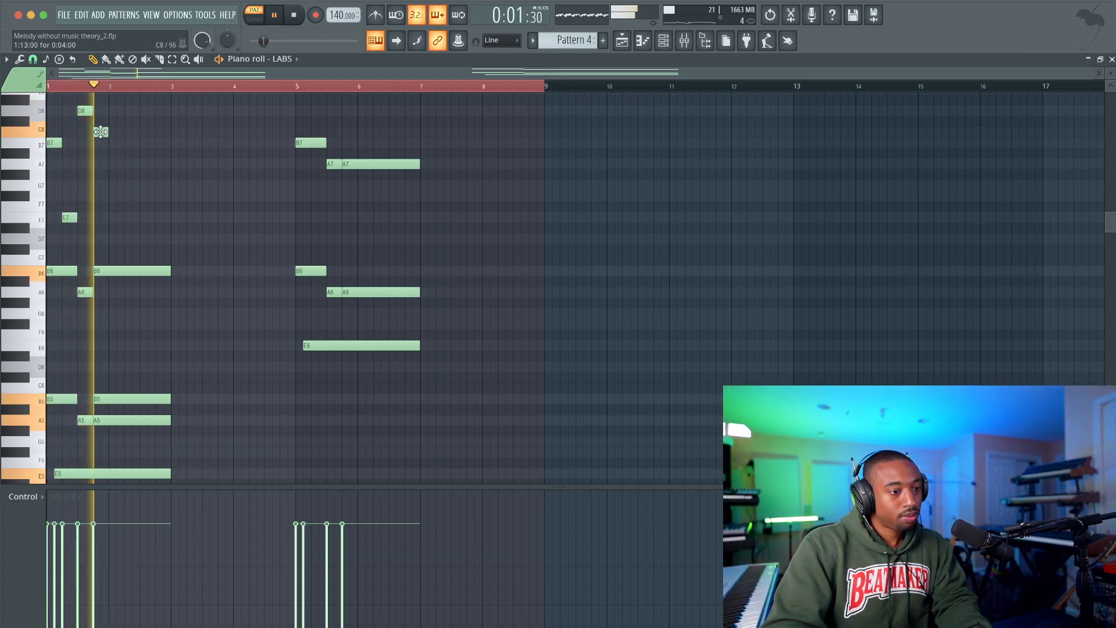
key("space")
Step: Repeat the four-note lead phrase in bars 2 and 3, ending bar 2 on A7 instead of C8
left_click_drag(112, 95, 35, 253)
mouse_move(46, 146)
left_mouse_down()
mouse_move(109, 146)
mouse_move(194, 177)
mouse_move(152, 196)
left_mouse_up()
key("space")
scroll(115, 159, "up", 1)
key("space")
left_click(175, 190, "super")
key("space")
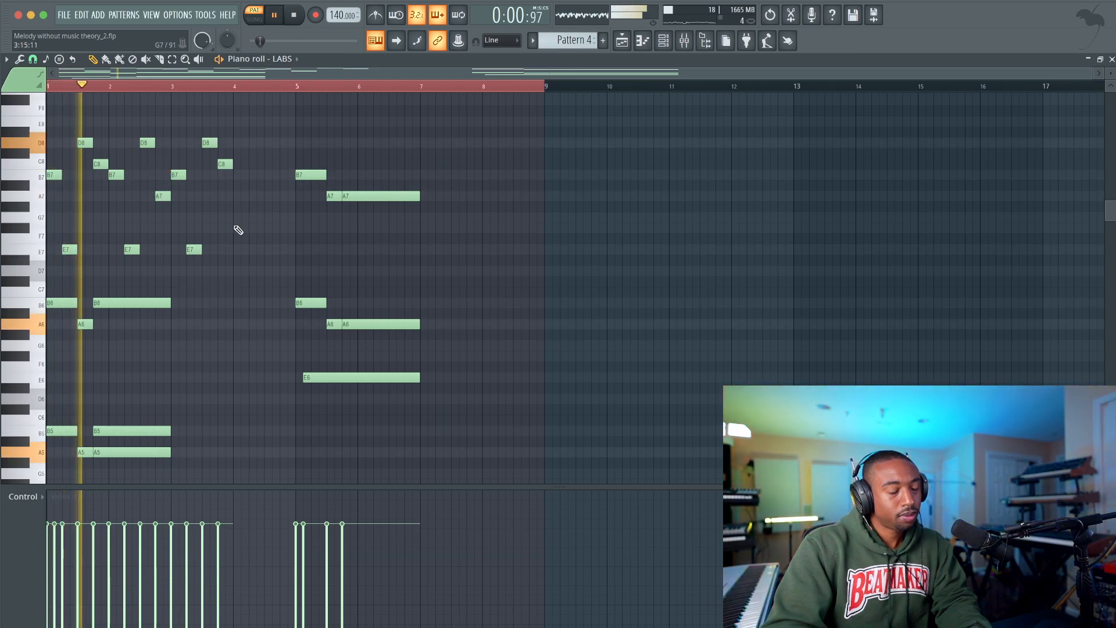
Step: Copy the four-note lead phrase of bar 2 (B7, E7, D8, A7) to bar 4
left_click_drag(249, 261, 179, 124)
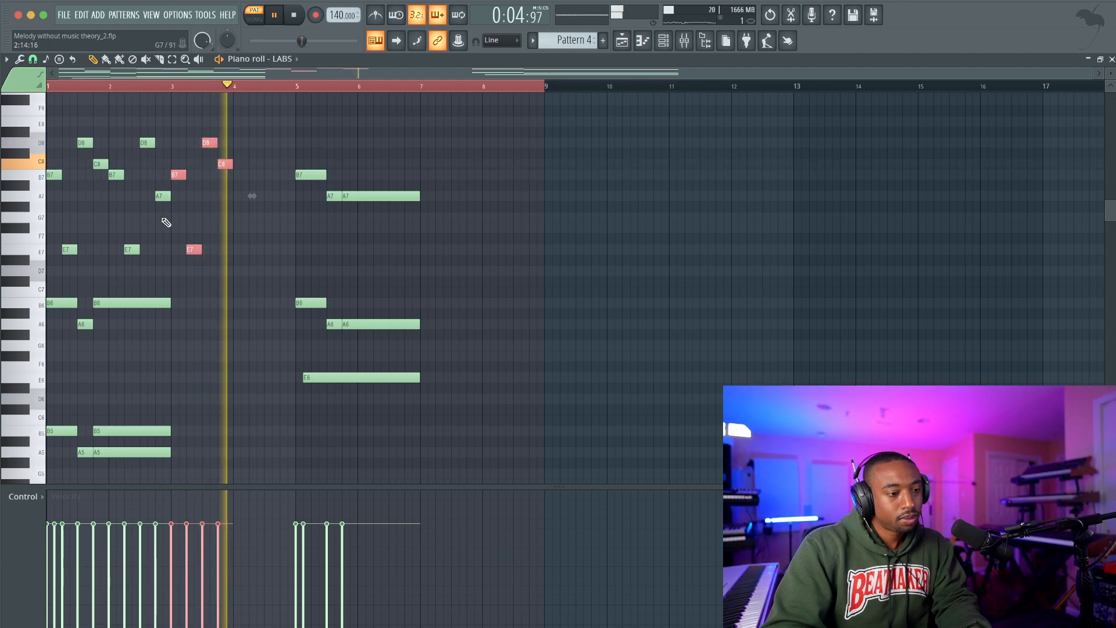
key("space")
left_click(166, 265, "super")
left_click_drag(166, 264, 122, 129)
left_click_drag(111, 174, 243, 173)
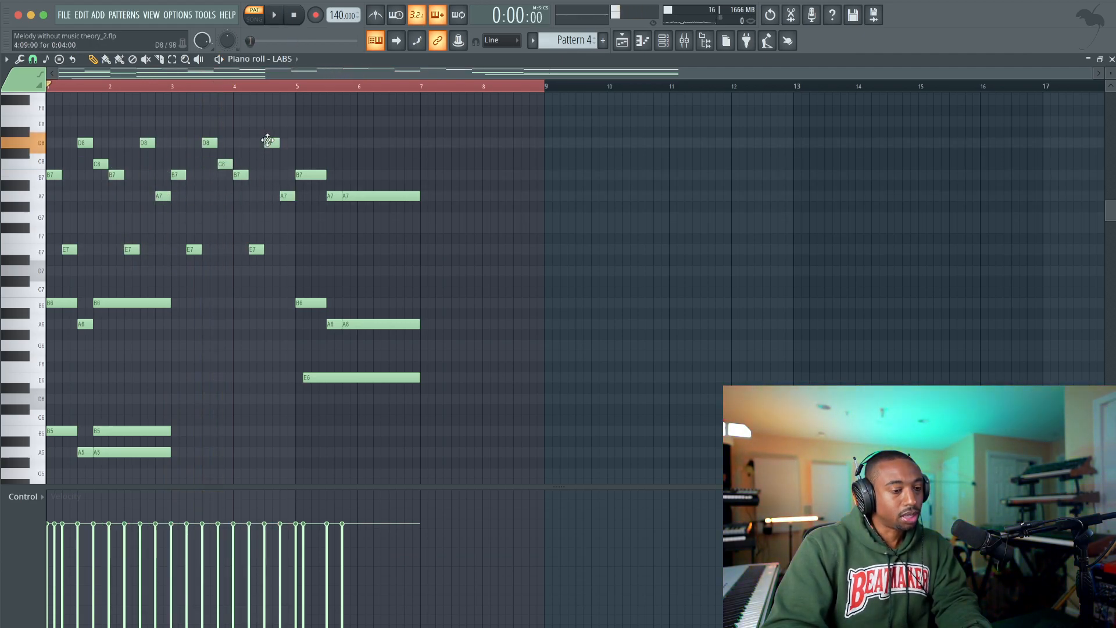
Step: Delete the two Pattern 3 clips at bars 9 and 17 on Track 4 of the playlist
left_click(631, 45)
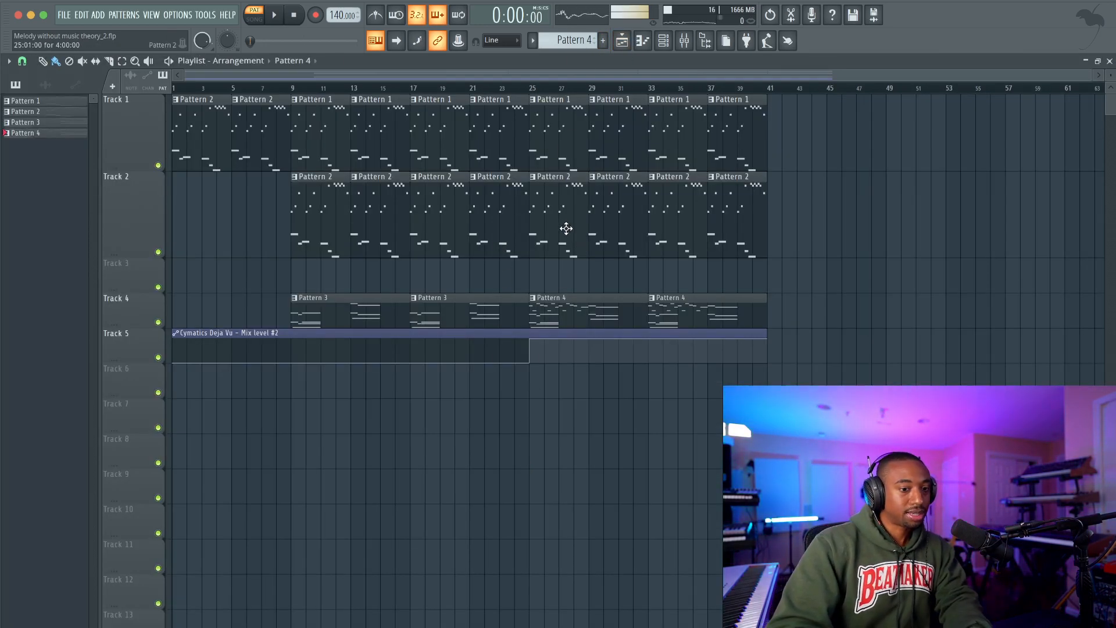
scroll(500, 288, "right", 4)
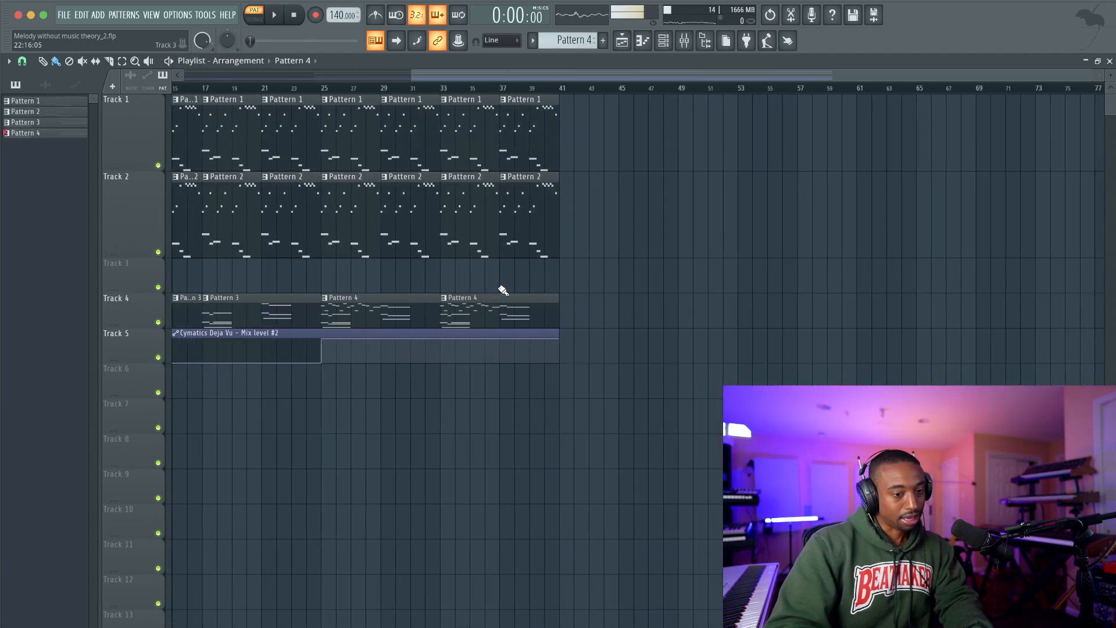
scroll(500, 288, "left", 4)
scroll(500, 287, "down", 1)
right_click(499, 286)
right_click(392, 281)
Step: Delete the four Pattern 1 clips from bar 25 onward on Track 1 and save the project
scroll(543, 179, "up", 1)
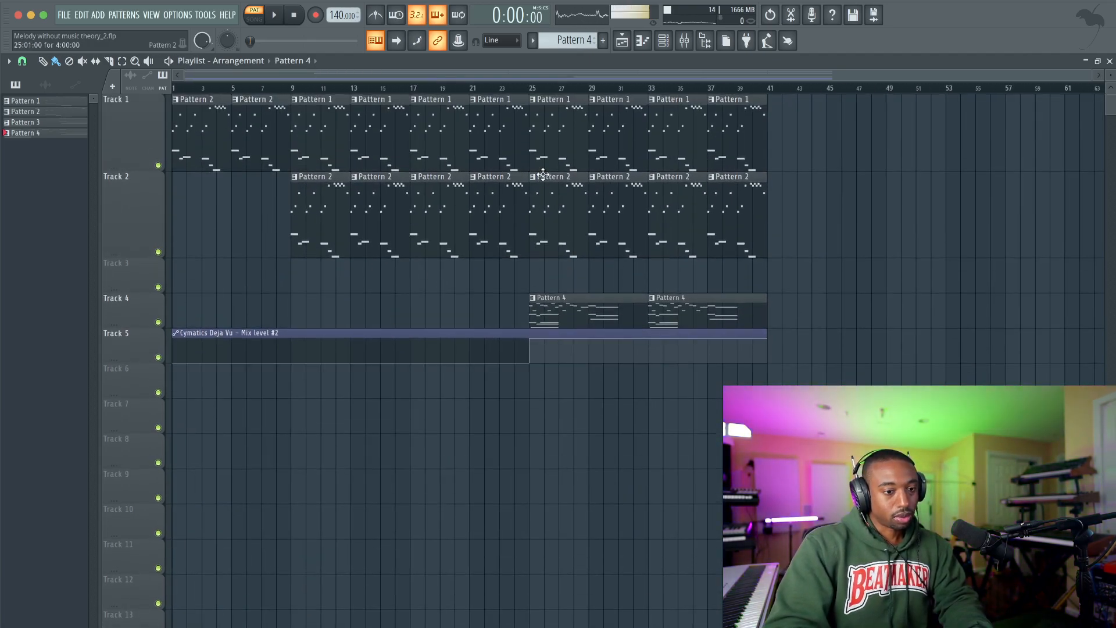
right_click(558, 137)
right_click(617, 137)
right_click(675, 137)
right_click(728, 137)
key("ctrl+s")
Step: Shorten the Pattern 4 clip at bar 25 to four bars and repeat it up to bar 41, replacing the clip at bar 33
key("space")
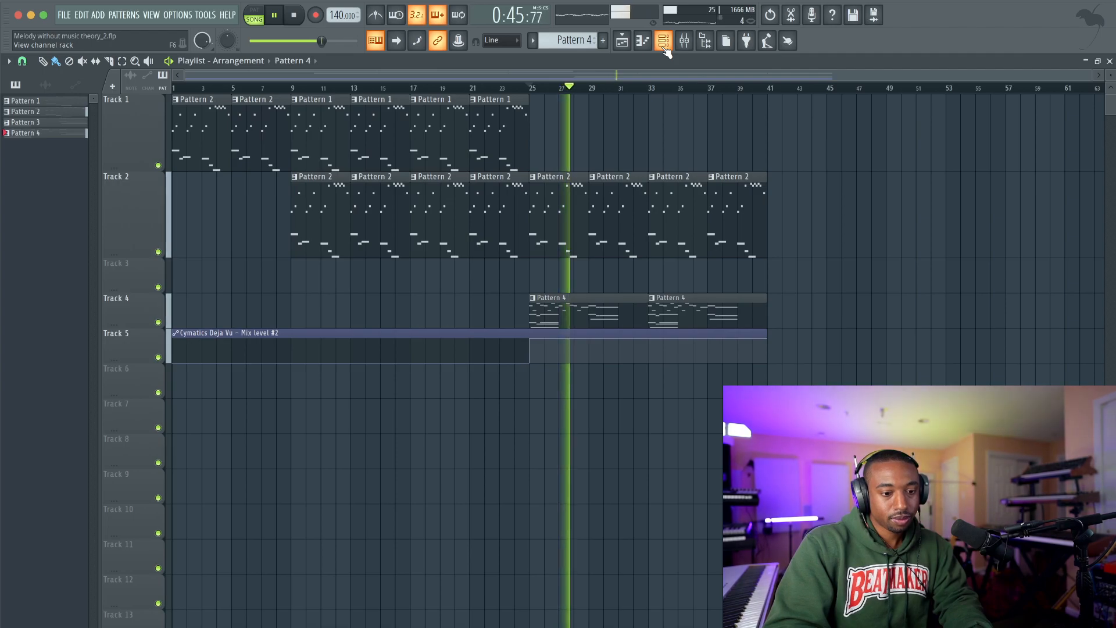
left_click_drag(648, 301, 598, 300)
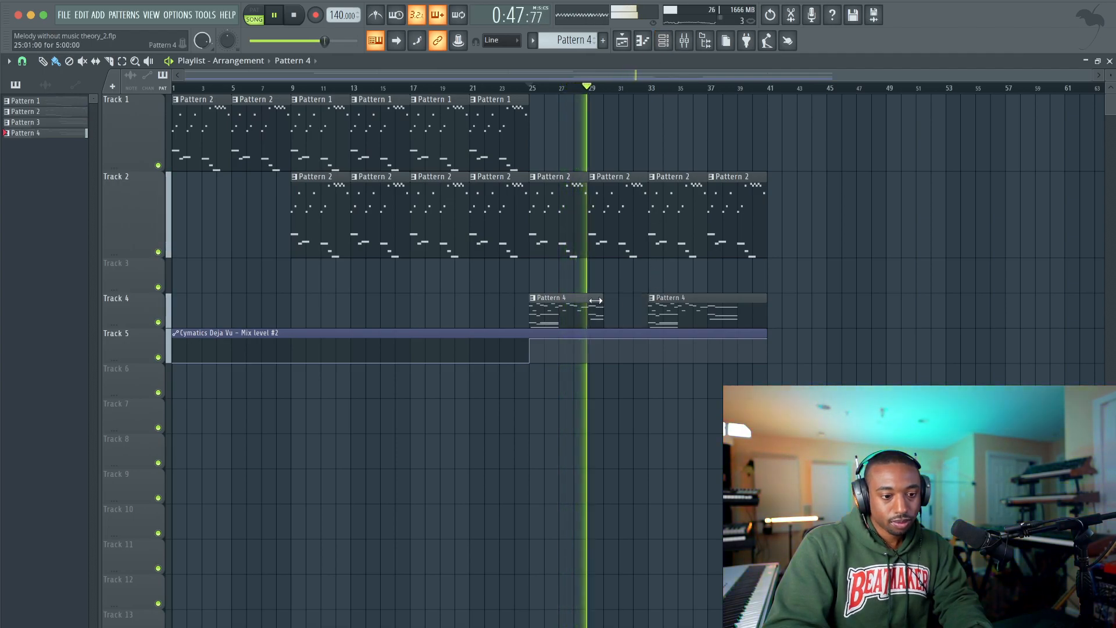
key("ctrl+z")
key("space")
left_click(551, 302)
right_click(666, 297)
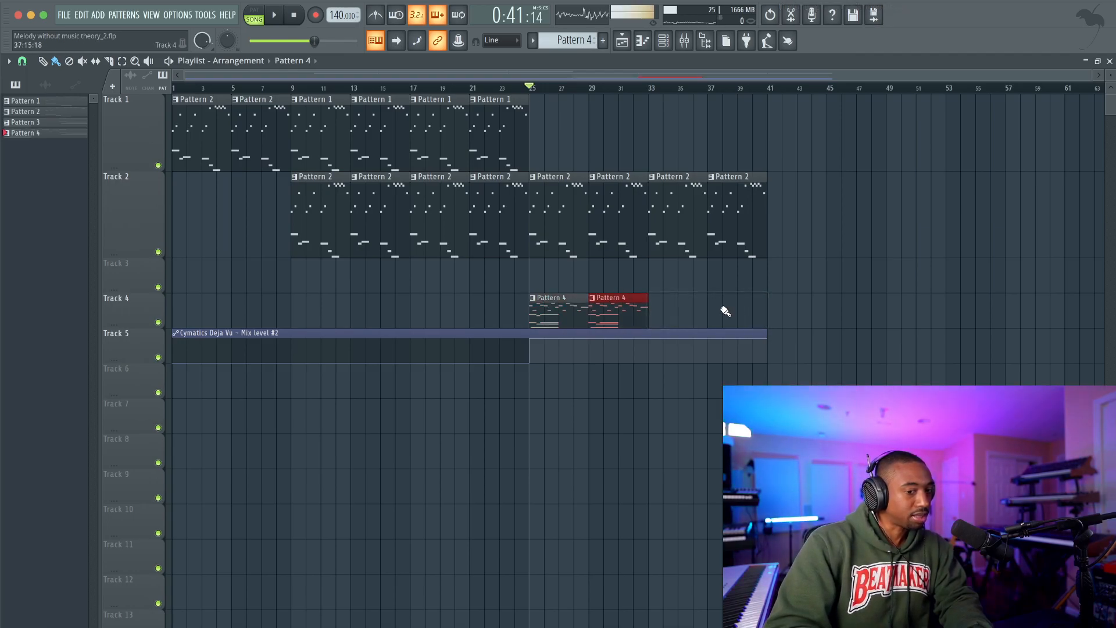
key("ctrl+b")
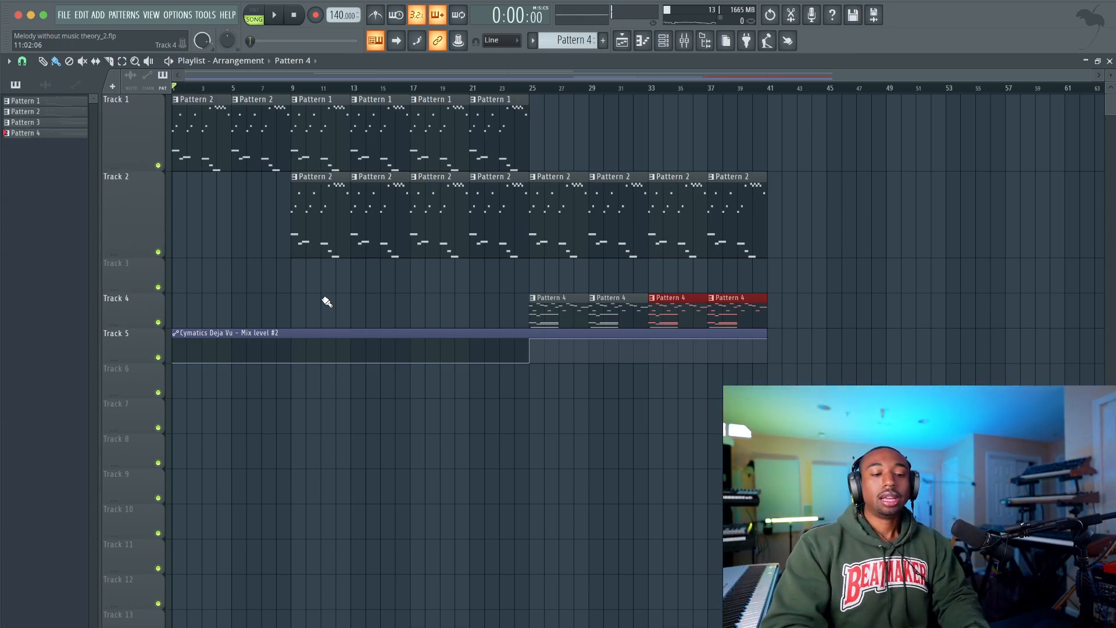
Step: Play the arrangement from the start and reduce the heights of Track 1 and Track 2 in the playlist
left_click(460, 309)
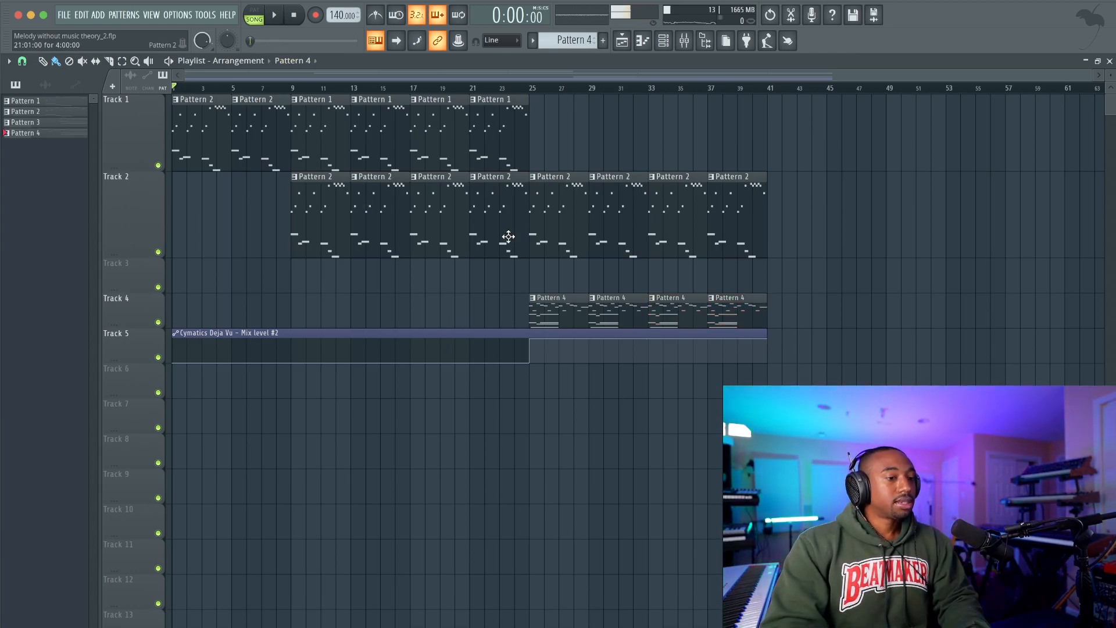
key("space")
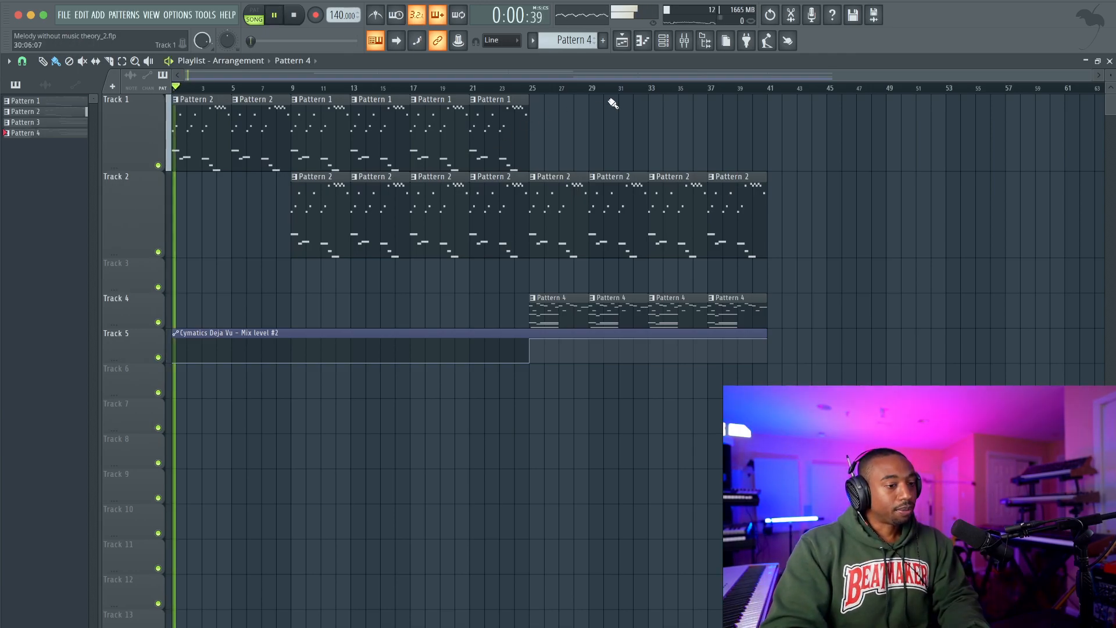
scroll(562, 155, "down", 1)
left_click_drag(513, 307, 704, 308)
key("alt+m")
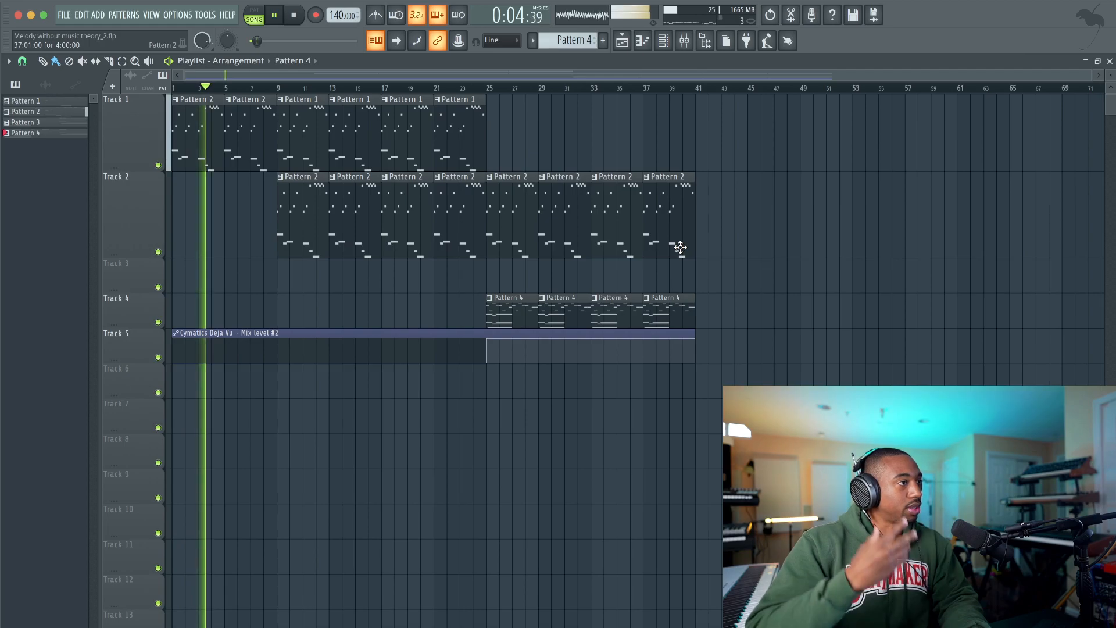
left_click_drag(134, 251, 134, 234)
left_click_drag(137, 167, 136, 153)
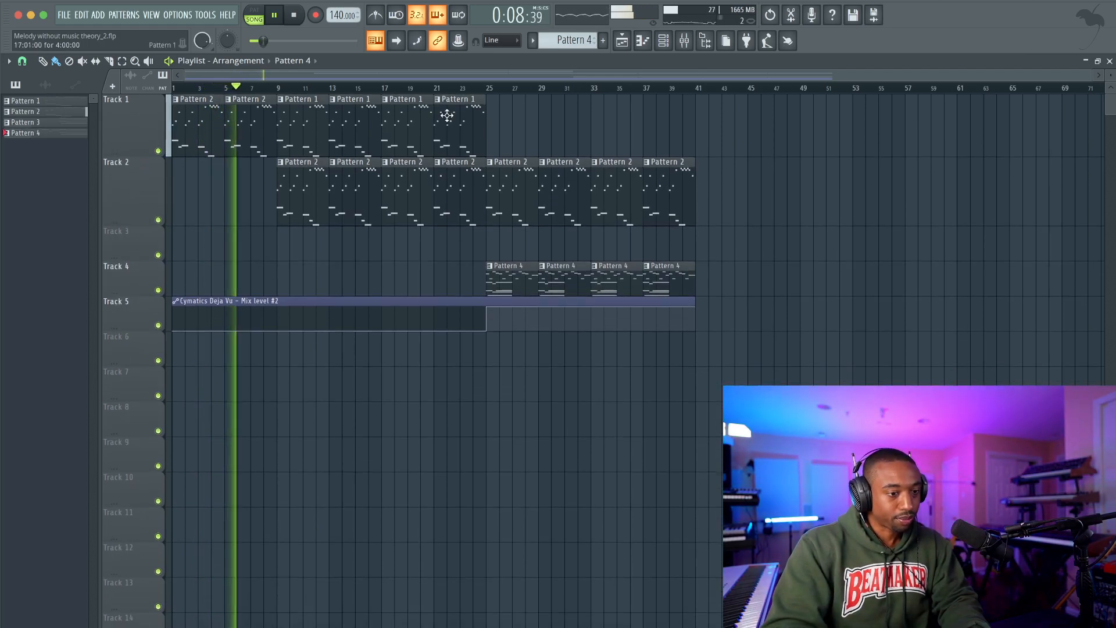
Step: Examine the track levels and the Master track's effect chain in the mixer during playback
key("F9")
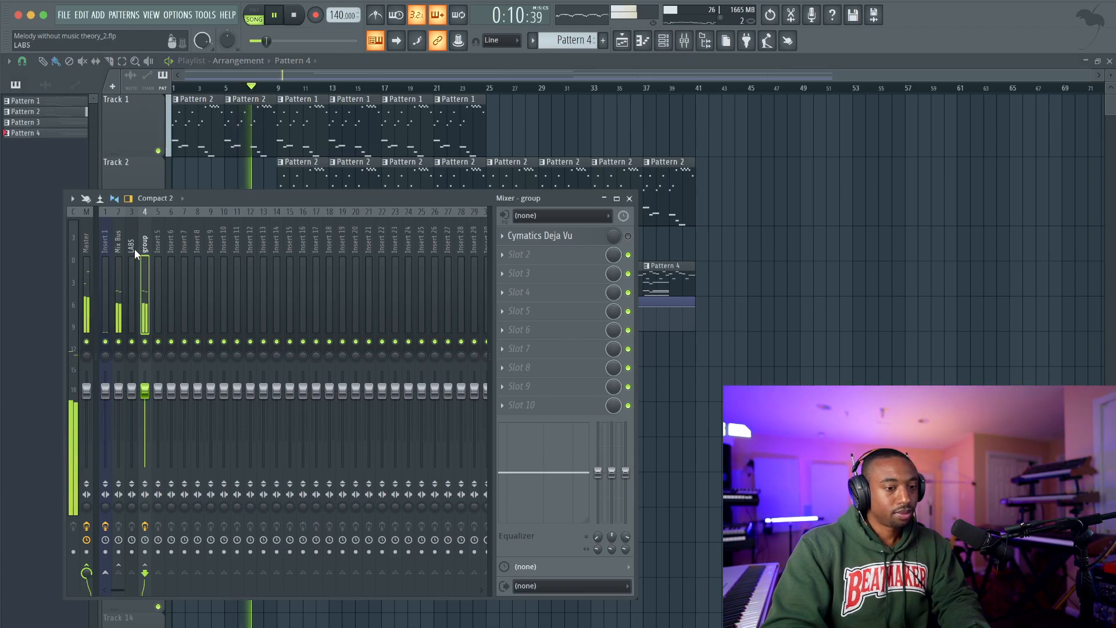
left_click(90, 261)
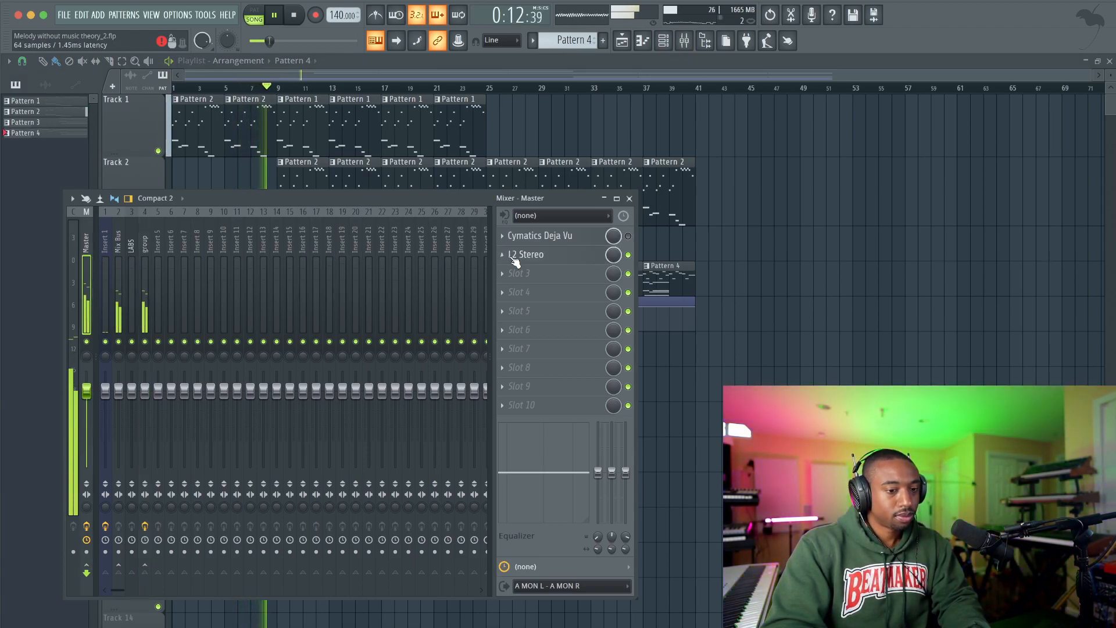
key("F9")
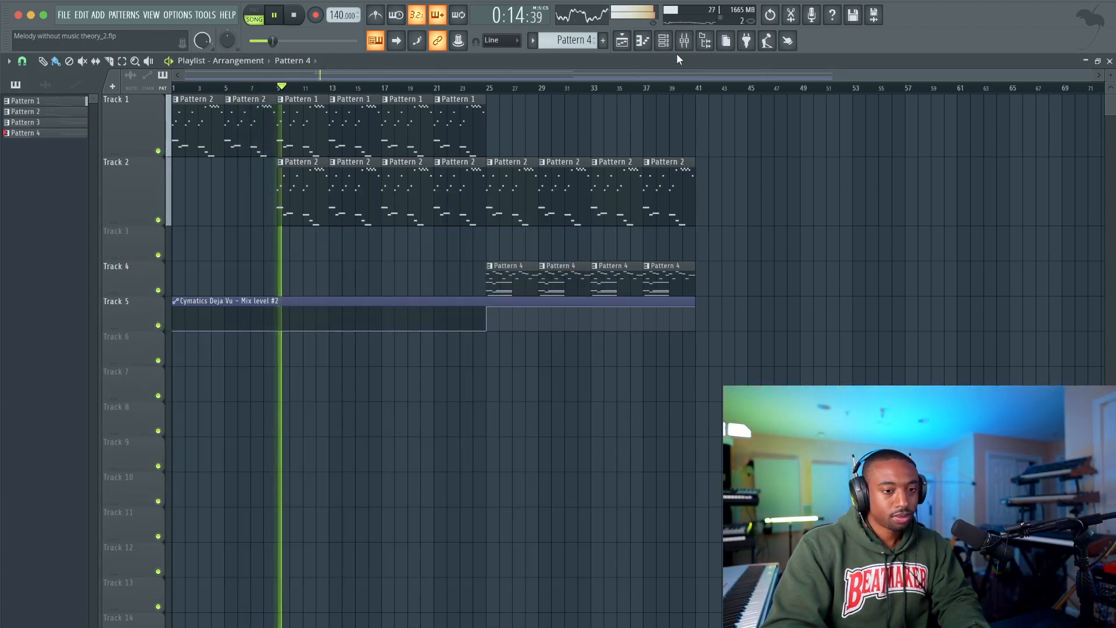
key("F9")
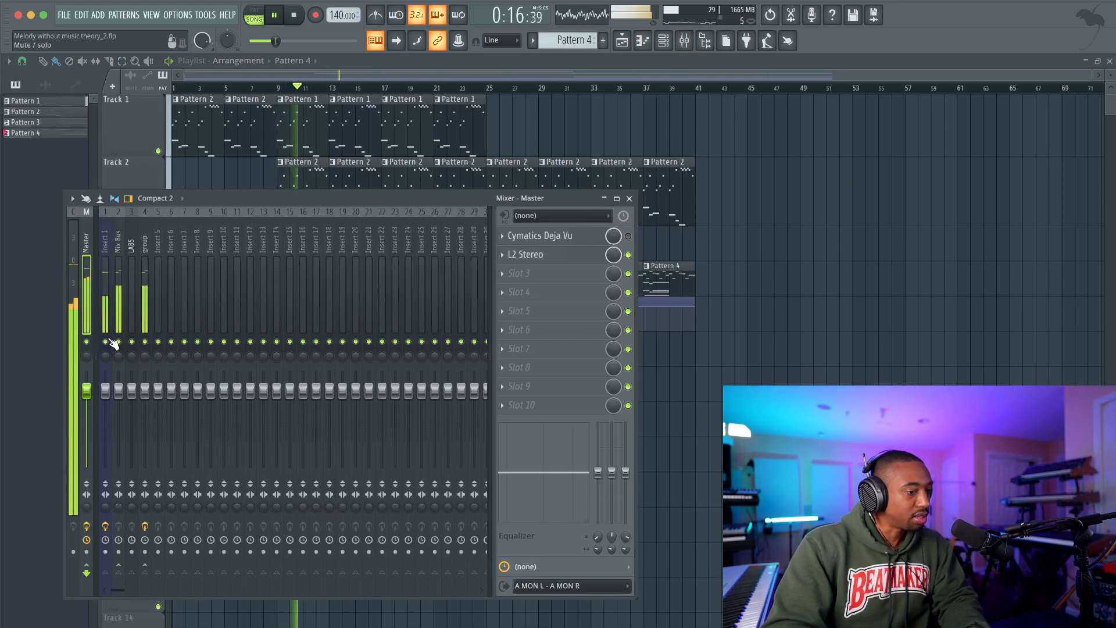
key("F9")
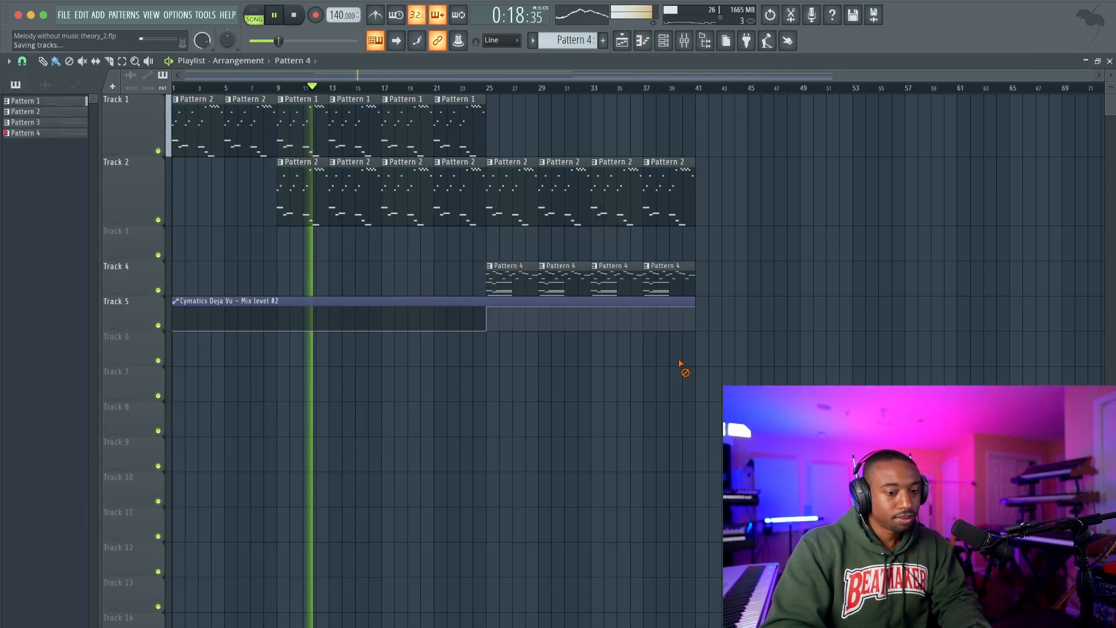
Step: Copy four Pattern 1 clips on Track 1 and four Pattern 2 clips on Track 2 to bar 41, removing the Pattern 4 copies from bar 41
left_click_drag(659, 253, 715, 268)
left_click_drag(510, 155, 735, 120)
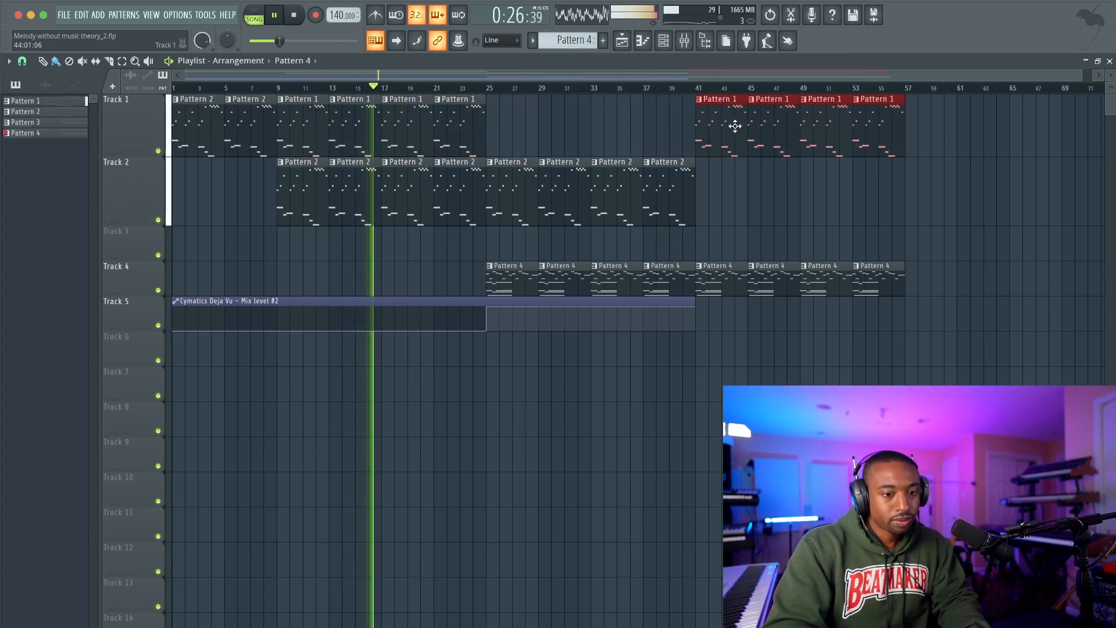
left_click_drag(715, 200, 735, 187)
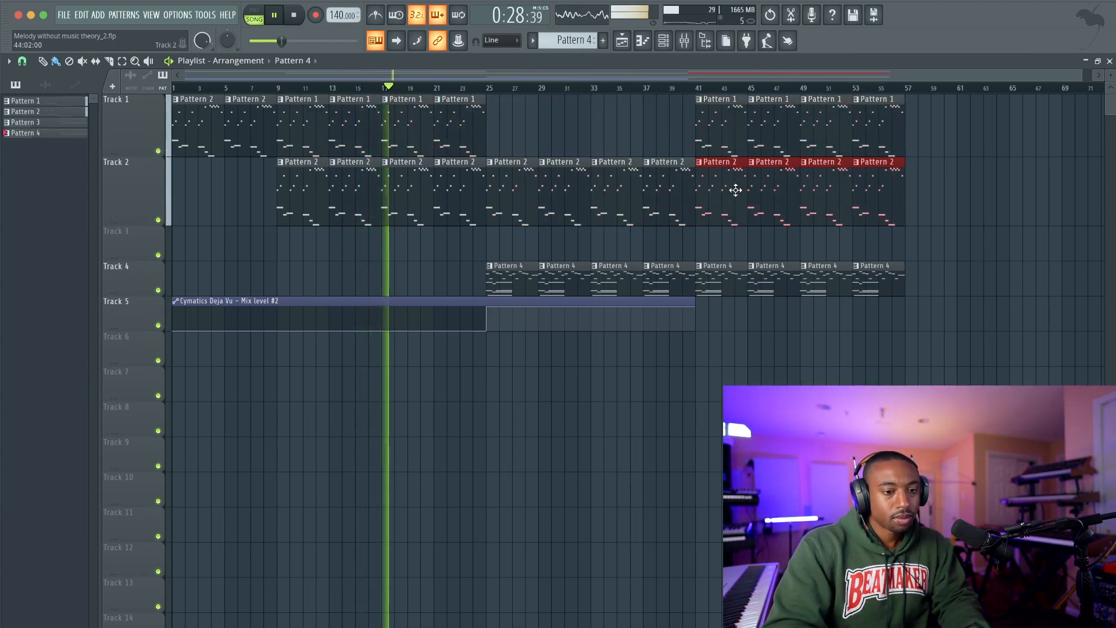
left_click_drag(725, 253, 886, 275)
key("Delete")
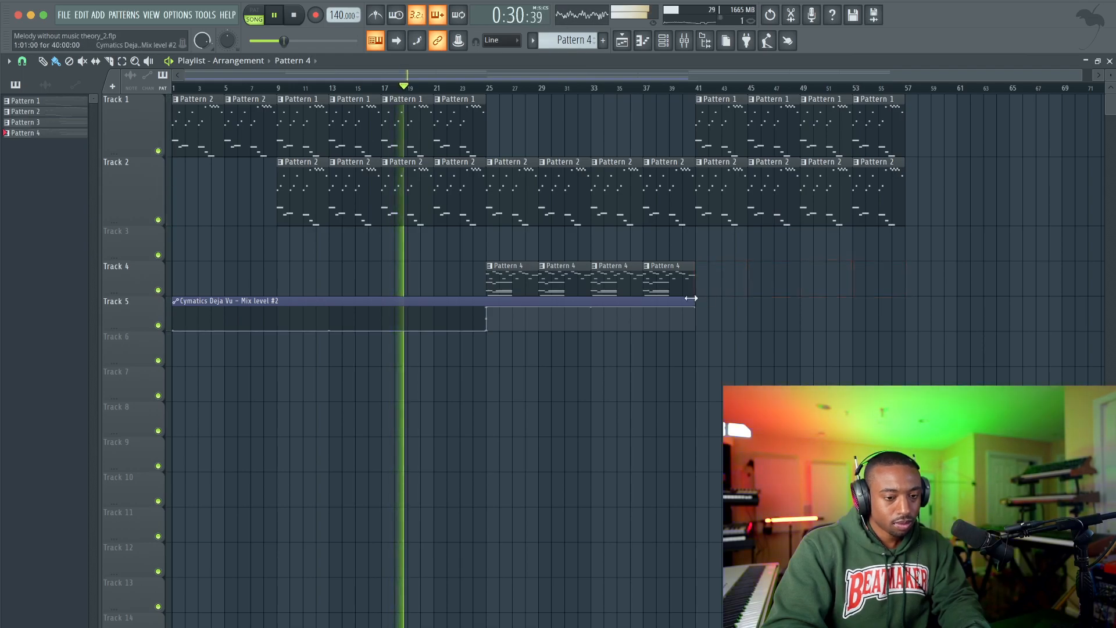
Step: Extend the Cymatics Deja Vu mix level automation clip on Track 5 to bar 57 and save the project as a new version
left_click_drag(696, 301, 905, 300)
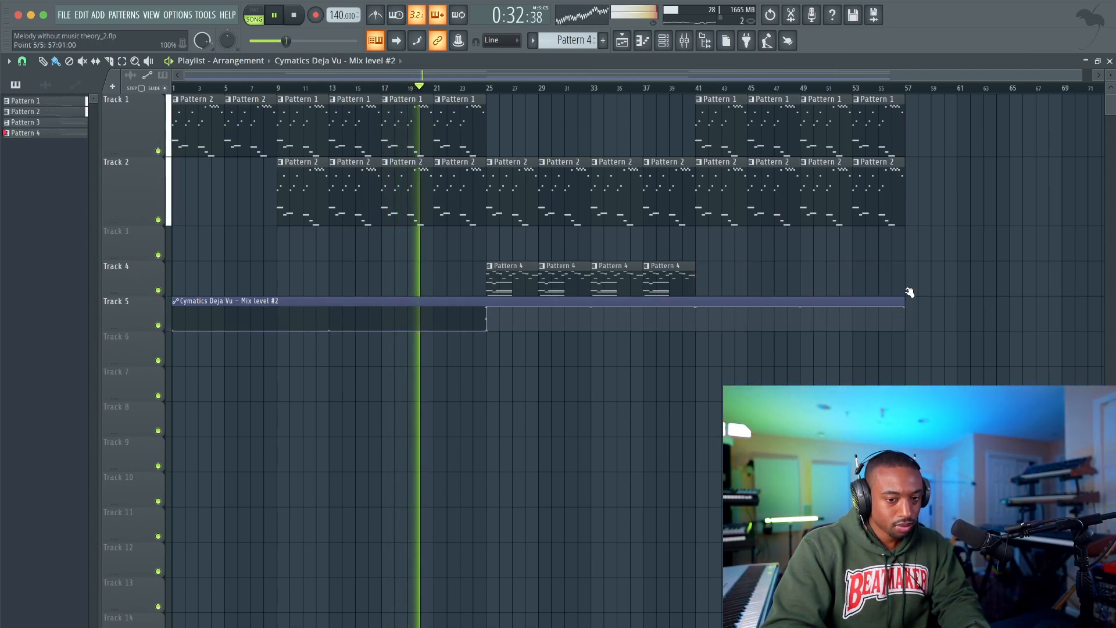
key("ctrl+s")
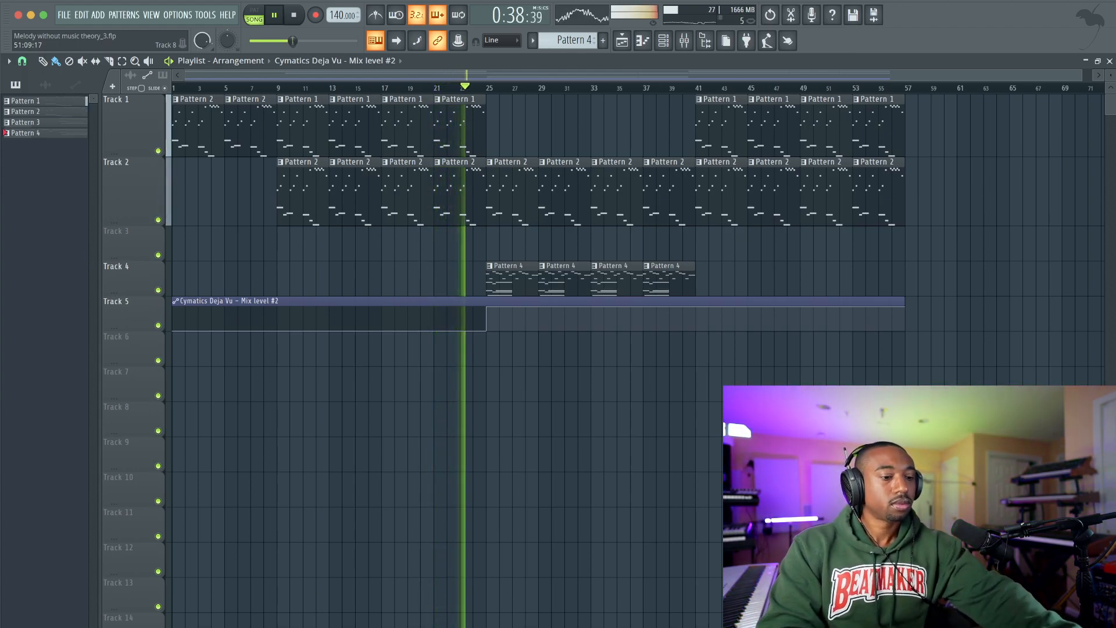
left_click(685, 42)
left_click(685, 41)
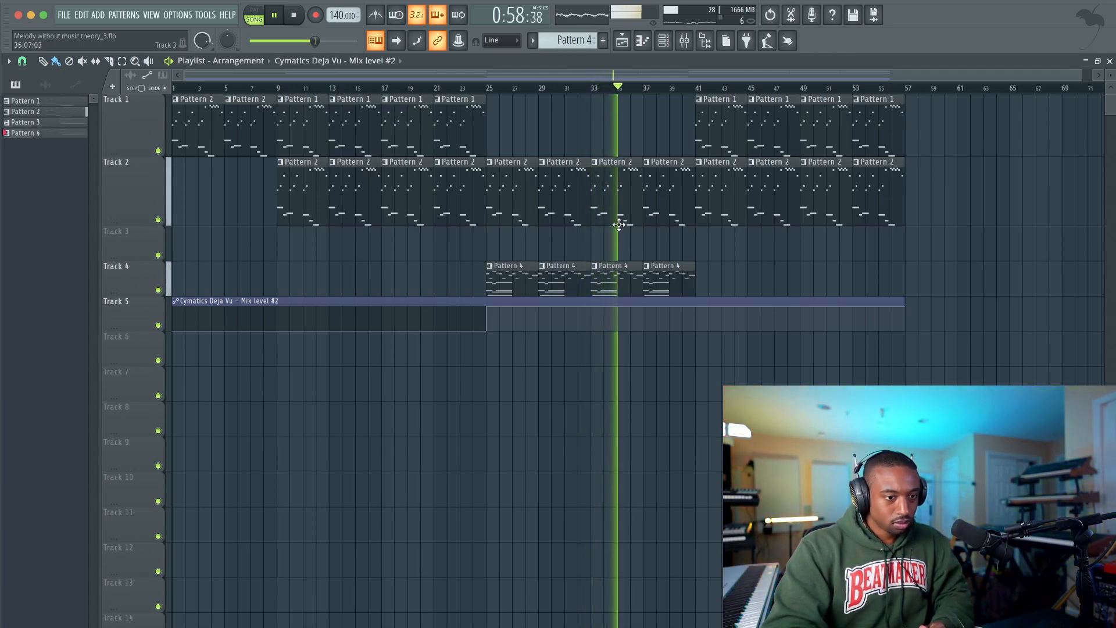
Step: Copy the four Pattern 1 clips to bar 25 on Track 1 and delete the four Pattern 2 clips between bars 25 and 41 on Track 2
mouse_move(491, 135)
left_mouse_down()
mouse_move(317, 140)
mouse_move(566, 122)
mouse_move(500, 123)
left_mouse_up()
right_click(511, 187)
right_click(564, 187)
right_click(616, 187)
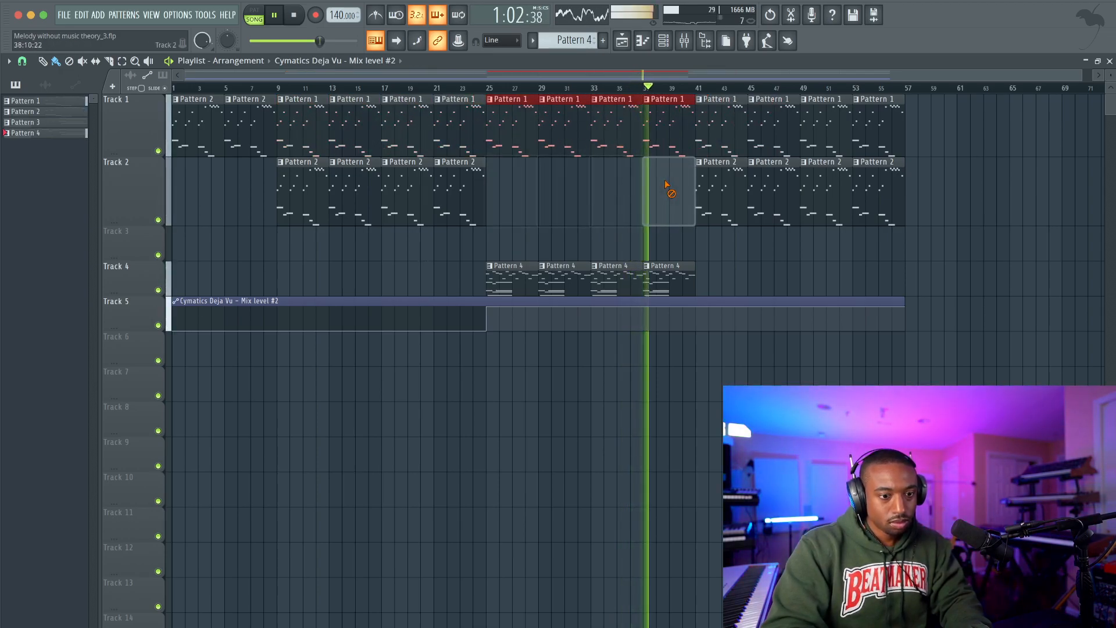
right_click(668, 187)
left_click(612, 171)
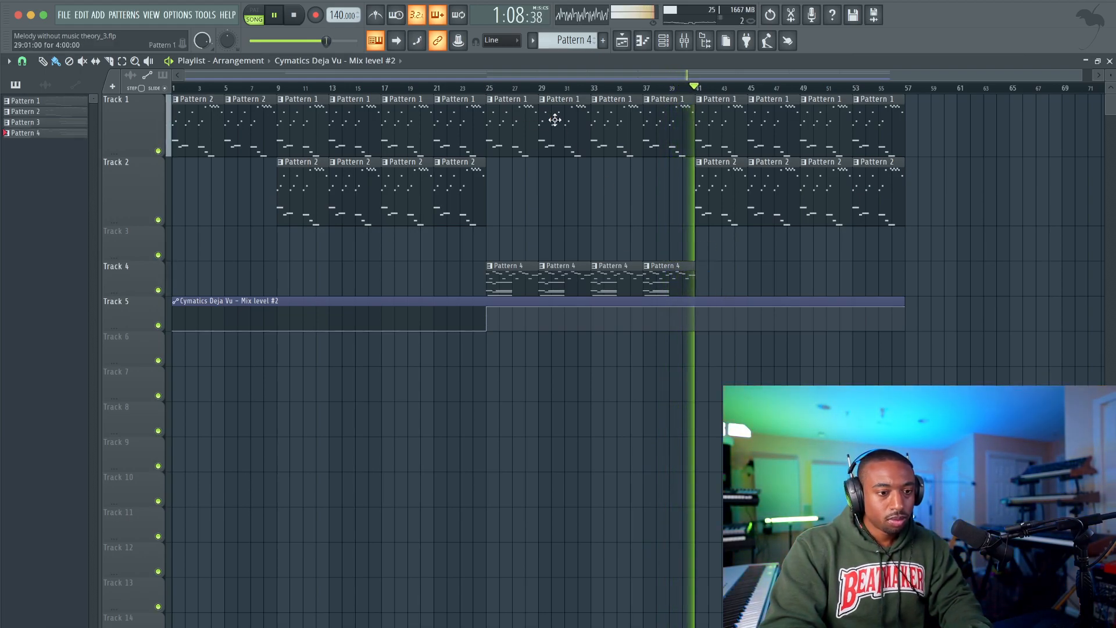
Step: Play the transition into bar 25 and examine the mixer levels and the LABS channel in the channel rack
key("F9")
key("space")
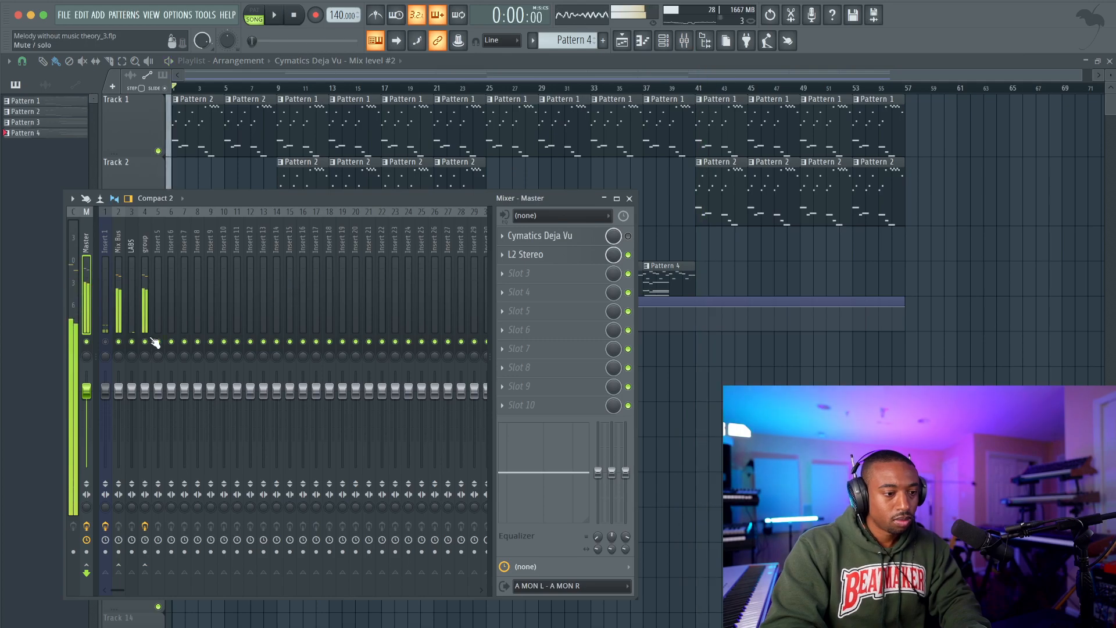
key("F9")
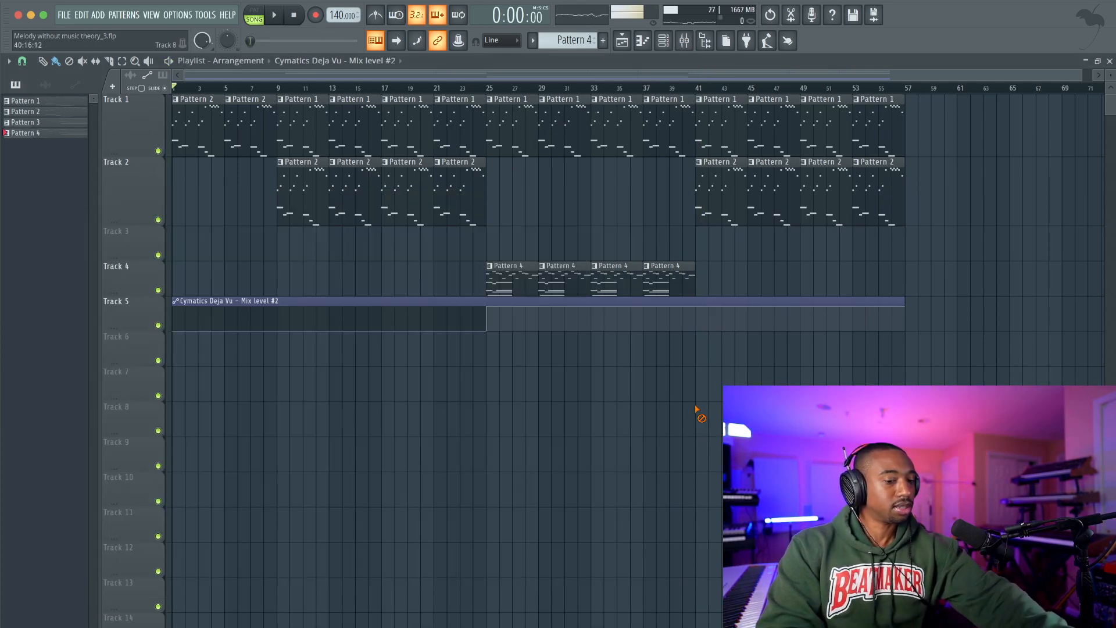
key("space")
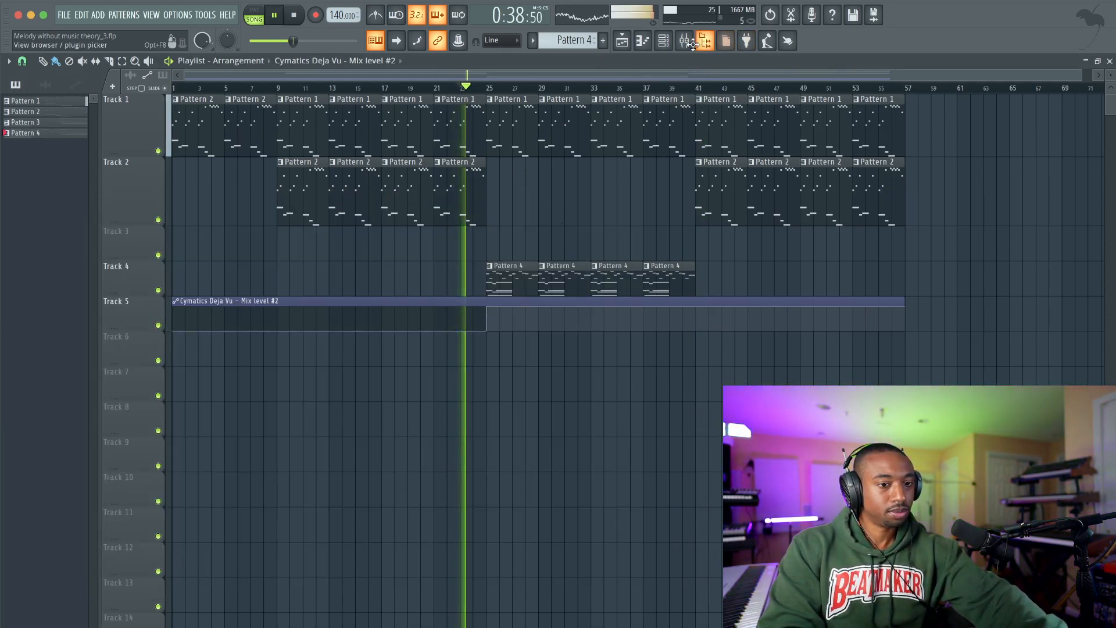
key("F9")
key("F9")
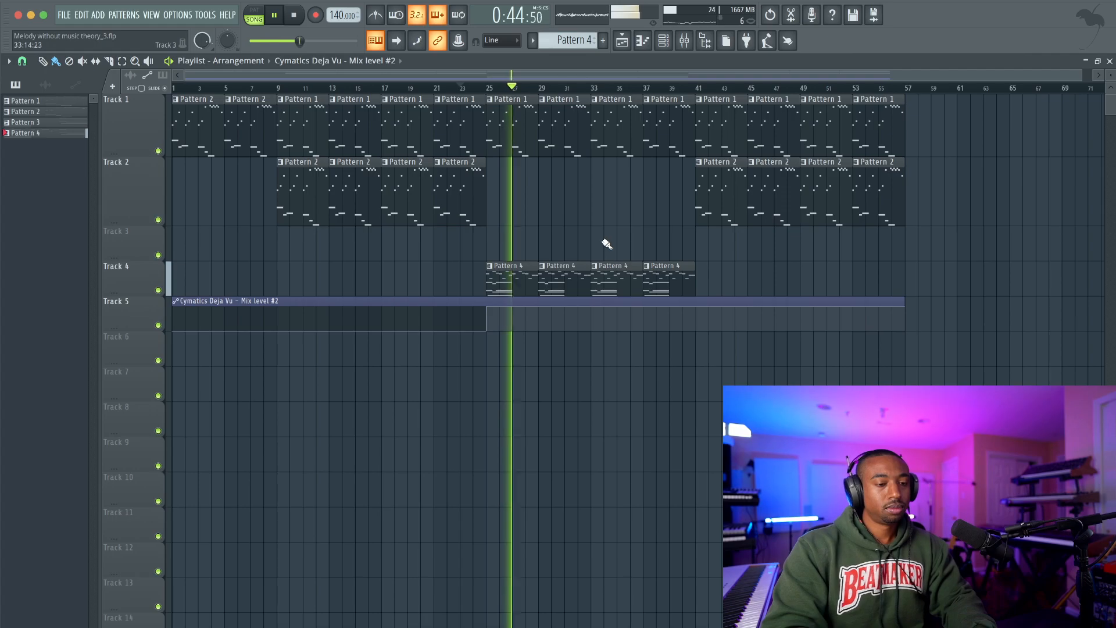
key("F6")
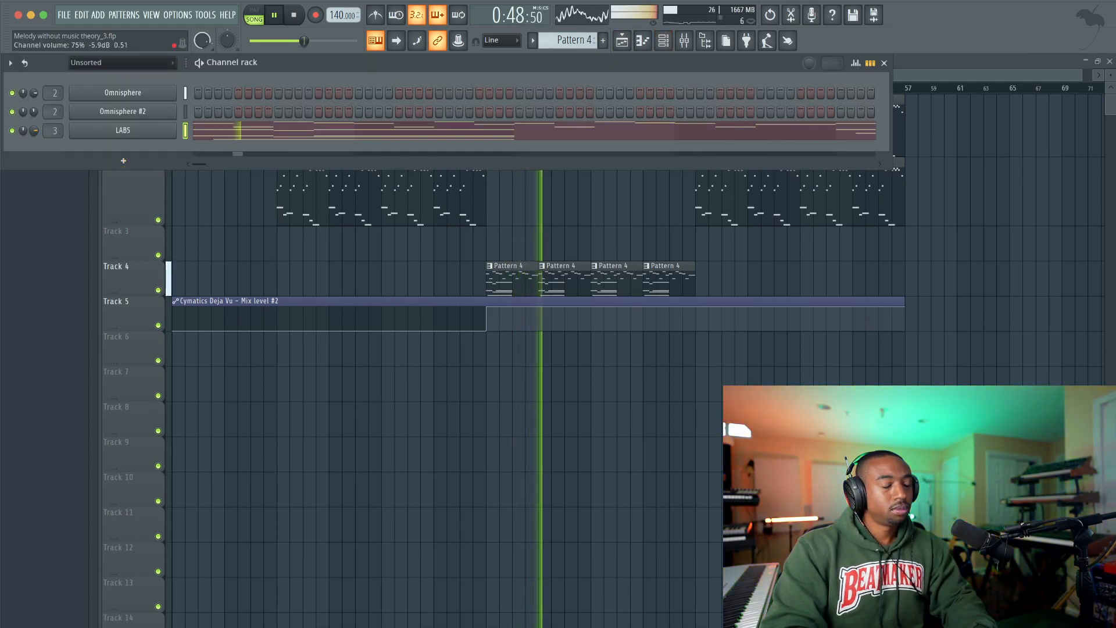
key("F6")
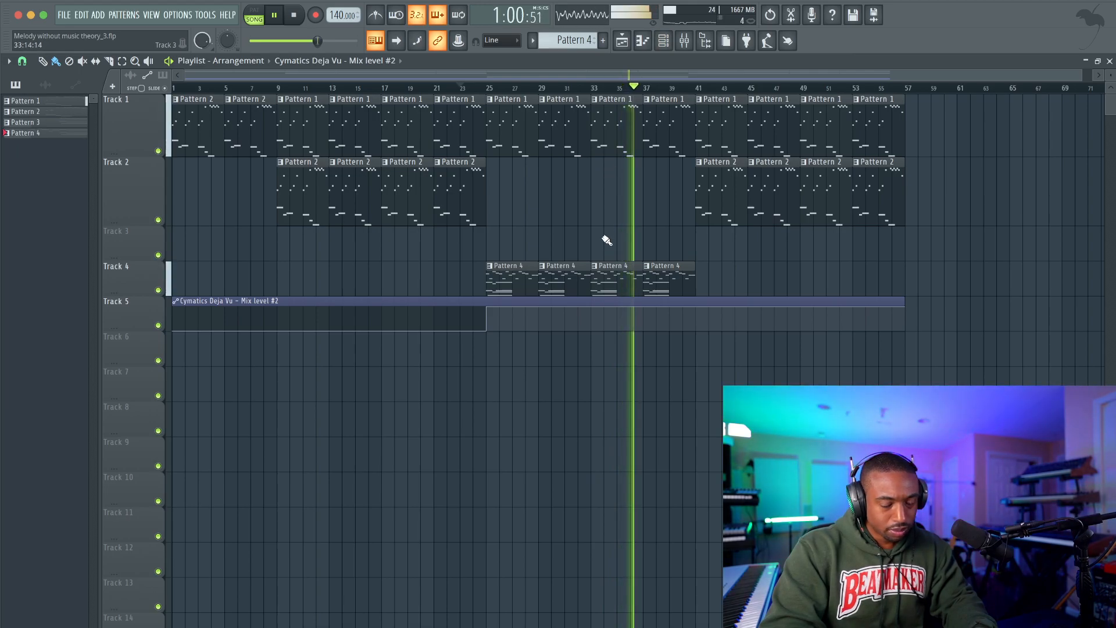
Step: Listen to the closing section of the arrangement and examine the Master track's level and effects in the mixer
scroll(605, 242, "down", 2)
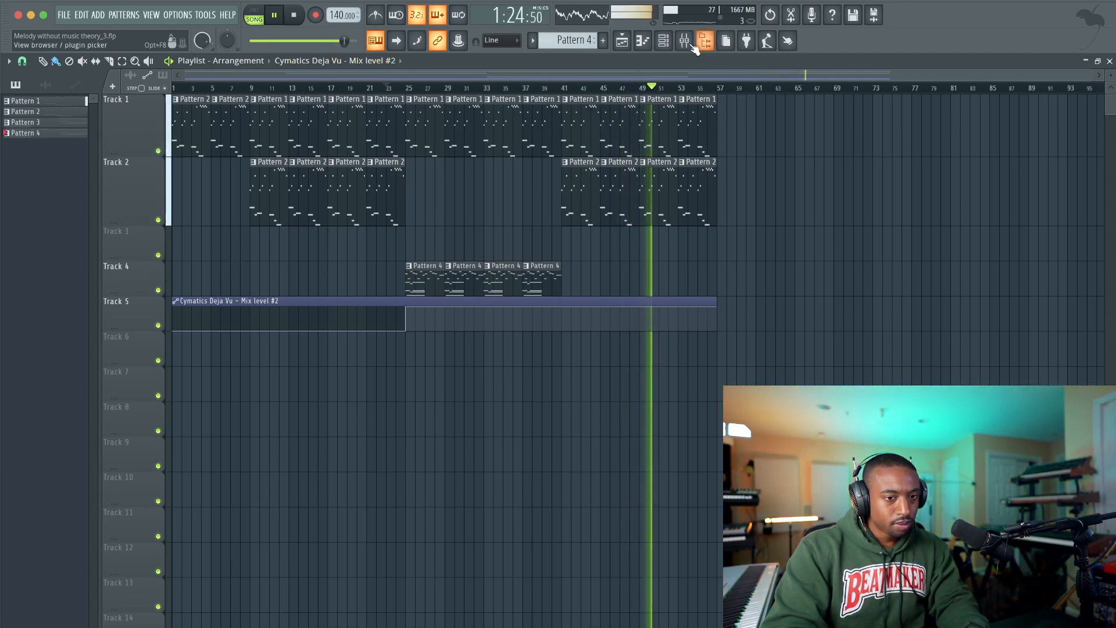
key("F9")
key("space")
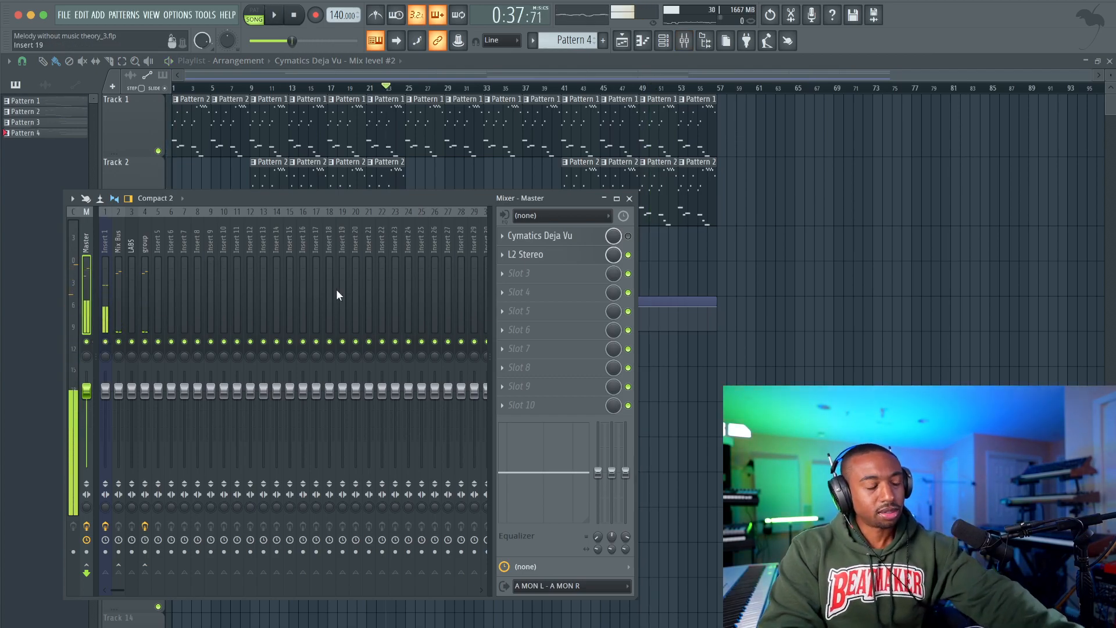
key("F9")
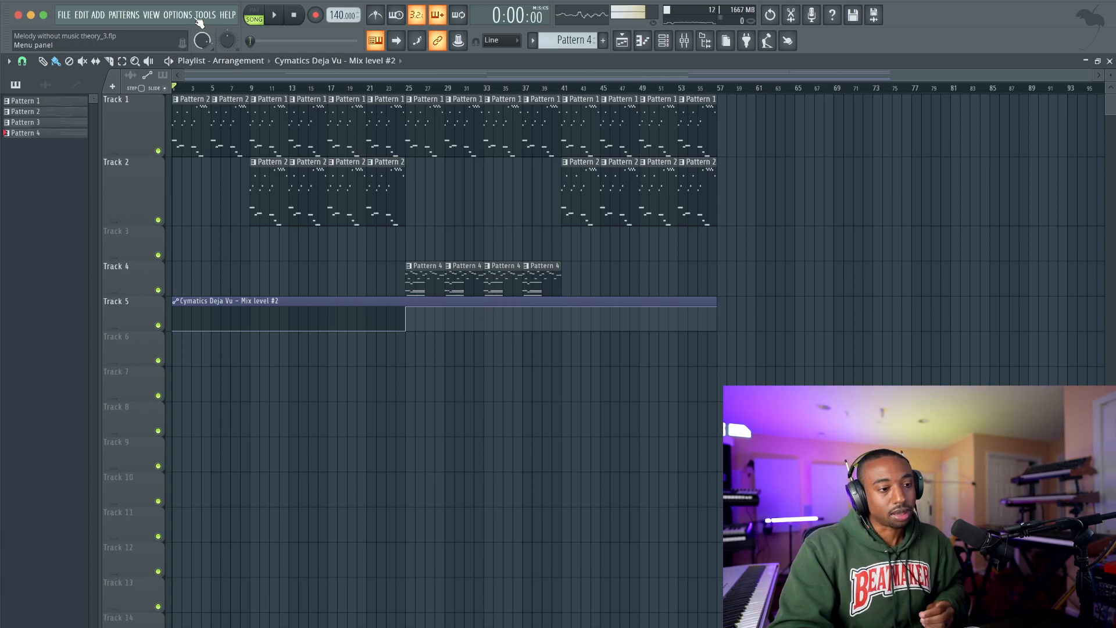
left_click(692, 45)
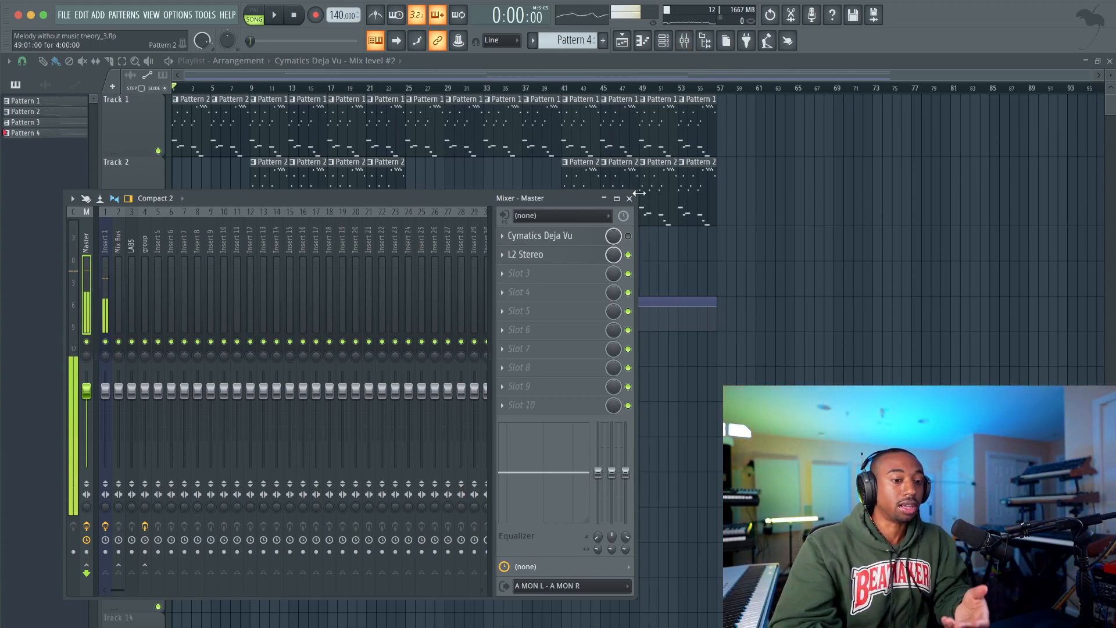
left_click(629, 199)
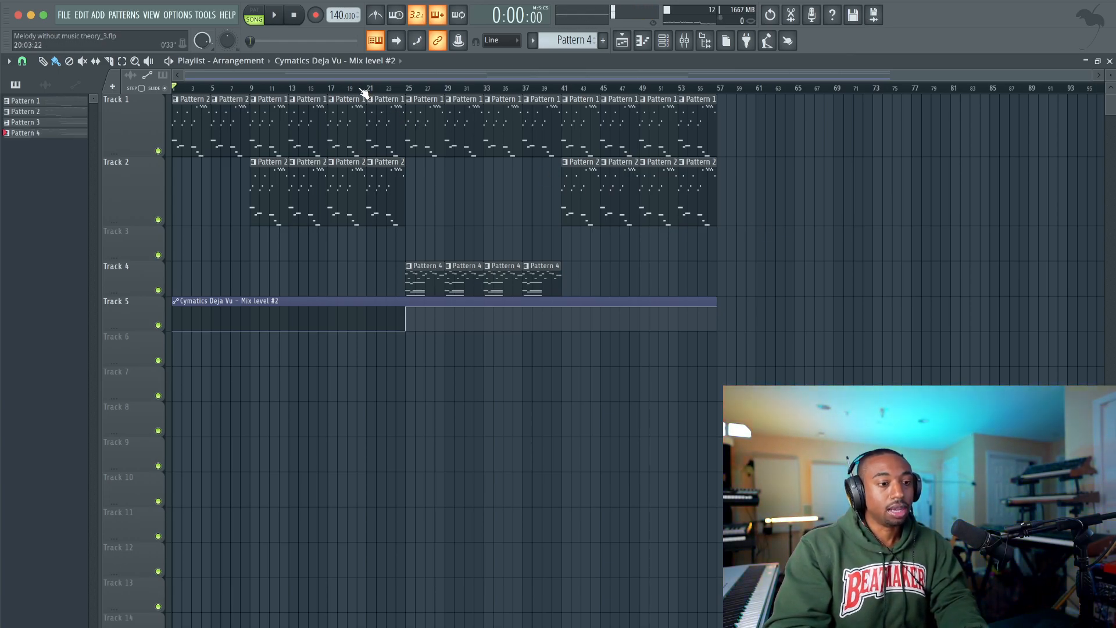
Step: Set the playlist snap to Bar and play the whole arrangement from the start, checking the mixer levels
left_click(22, 61)
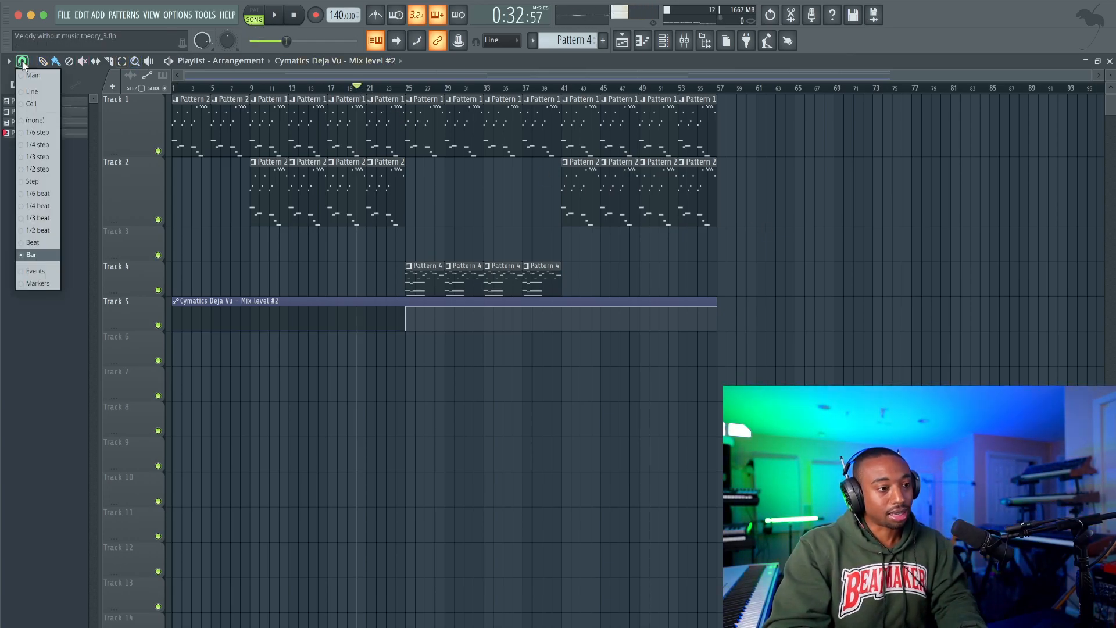
left_click(31, 254)
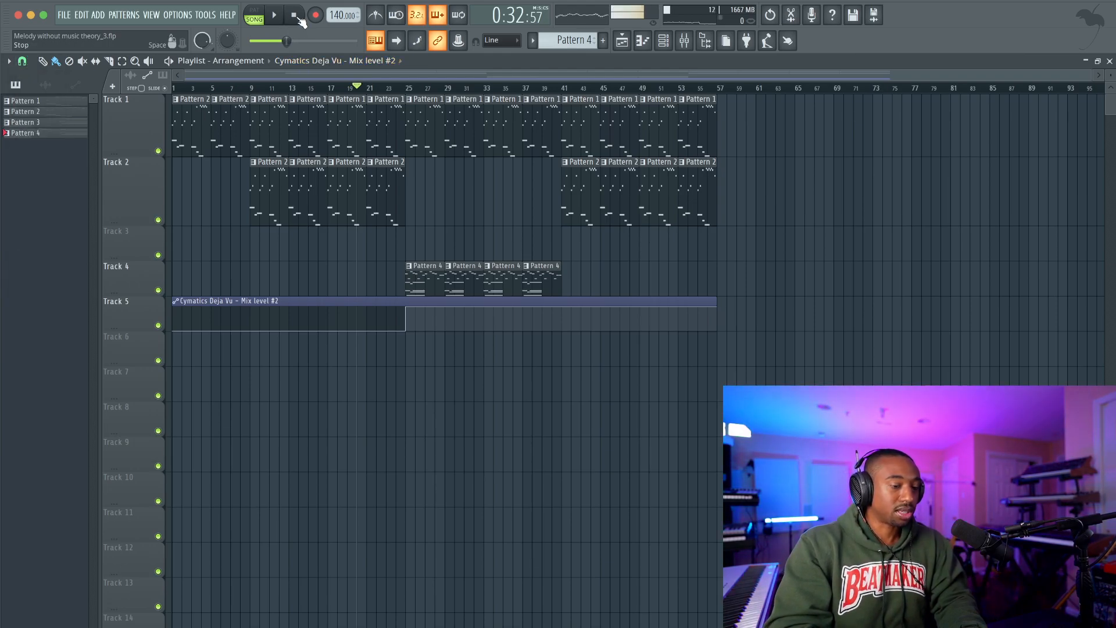
key("space")
left_click(687, 43)
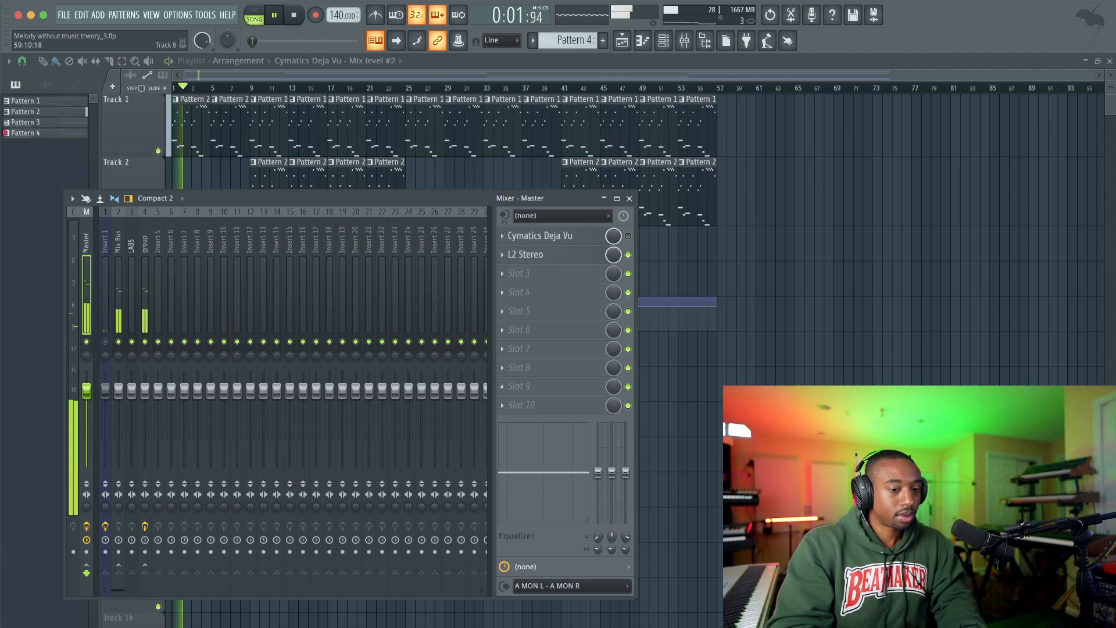
right_click(742, 419)
left_click(686, 43)
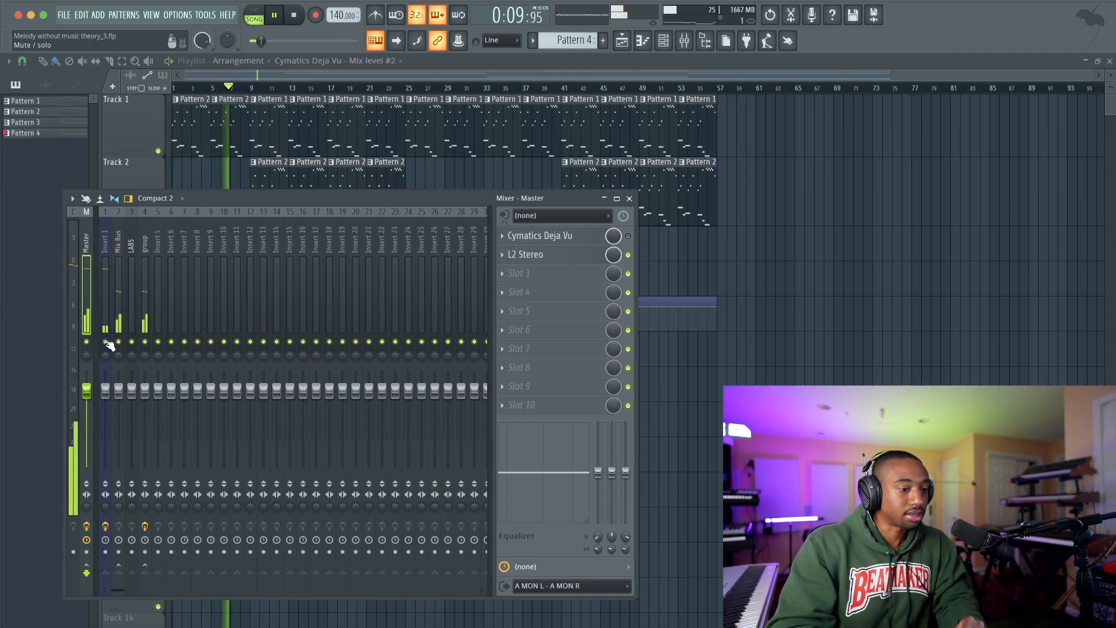
key("F9")
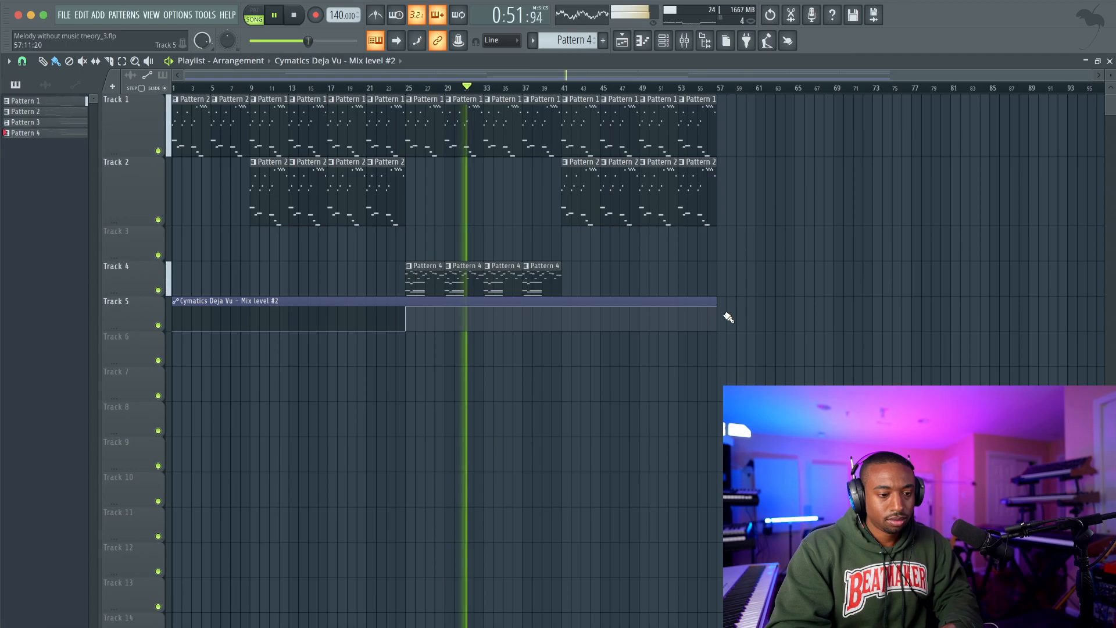
Step: Move the Pattern 2 clips at bars 41 and 45 to bars 33 and 37 on Track 2, deleting the Pattern 4 clips at bars 33 and 37
left_click_drag(572, 204, 494, 204)
right_click(498, 275)
left_click_drag(624, 194, 548, 195)
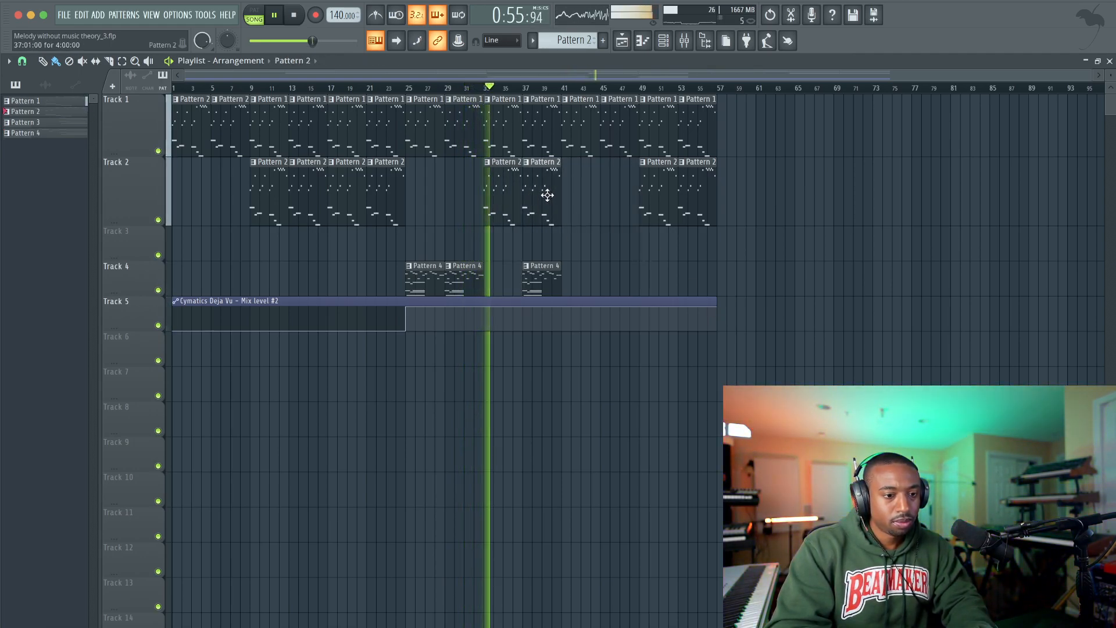
right_click(541, 276)
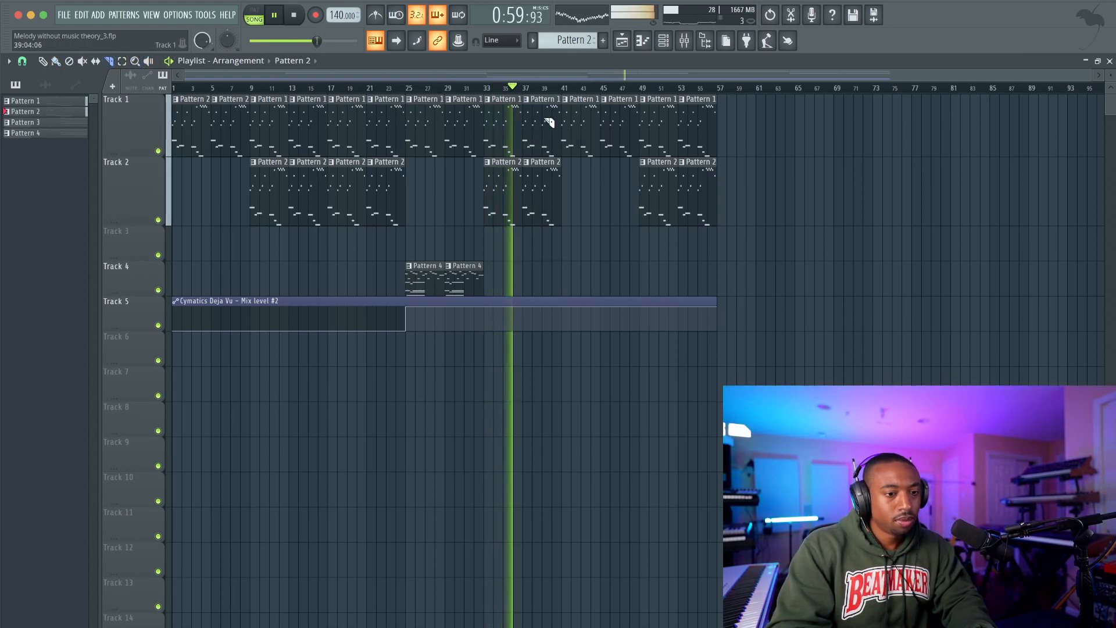
Step: Slice the Cymatics Deja Vu automation clip at bar 41 and delete all clips from bar 41 onward on every track
left_click_drag(566, 130, 567, 327)
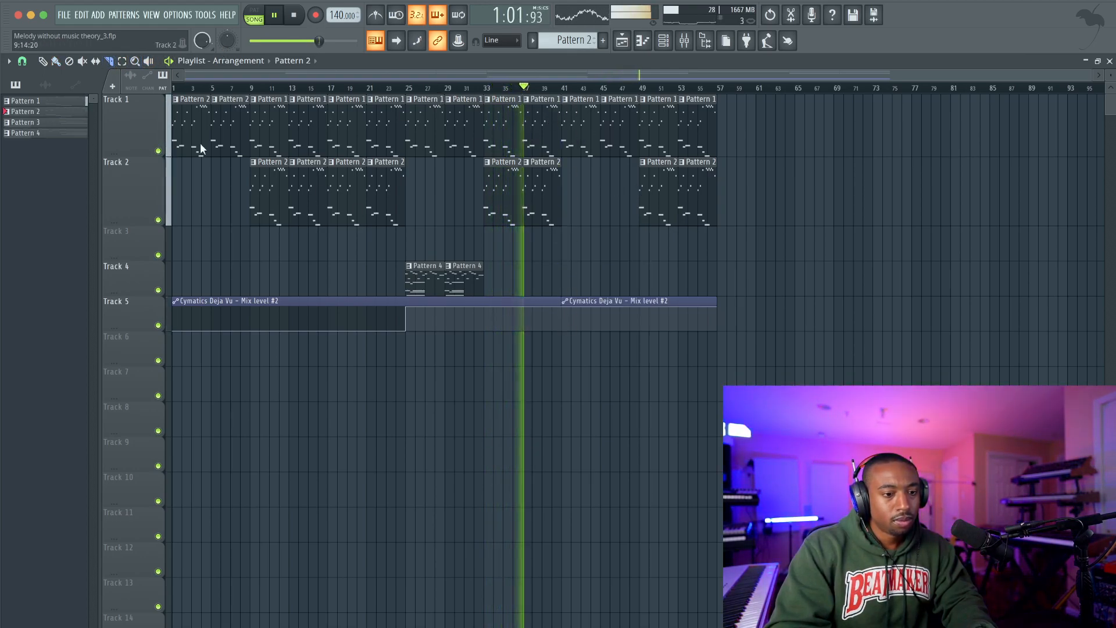
left_click_drag(742, 364, 581, 145)
key("Delete")
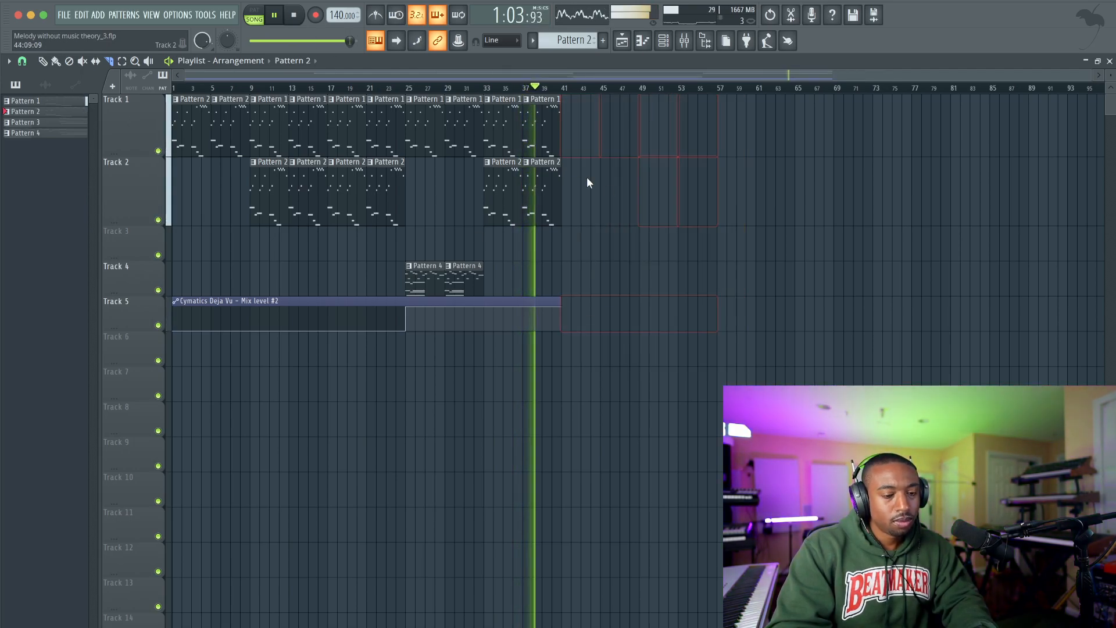
Step: Check the group track's level and Cymatics Deja Vu effect in the mixer, stop playback and return to the playlist
left_click(692, 46)
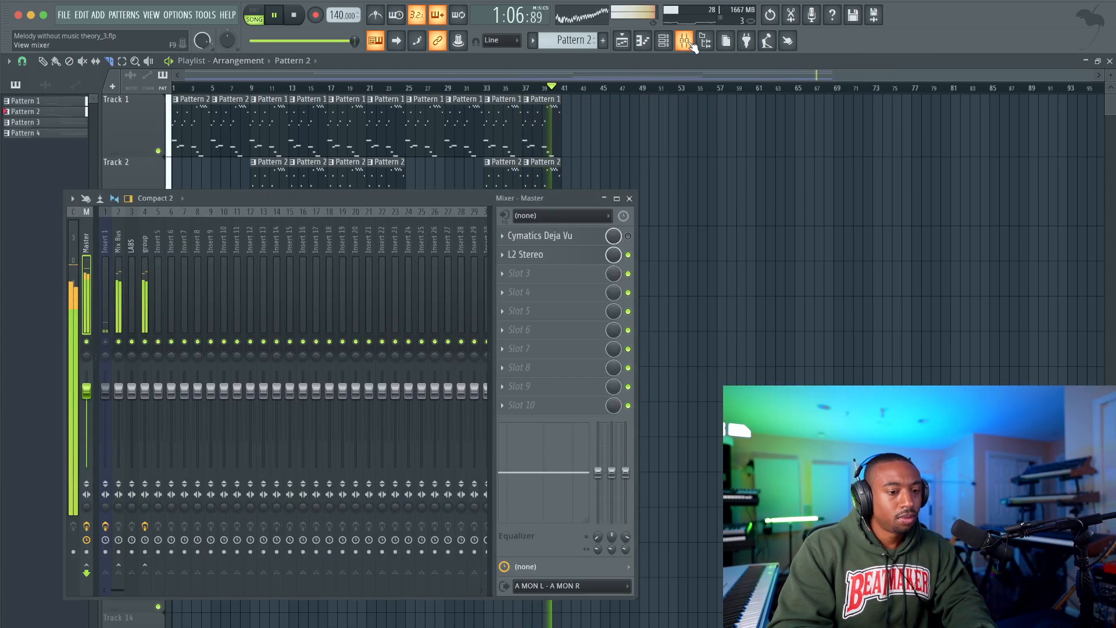
left_click(149, 291)
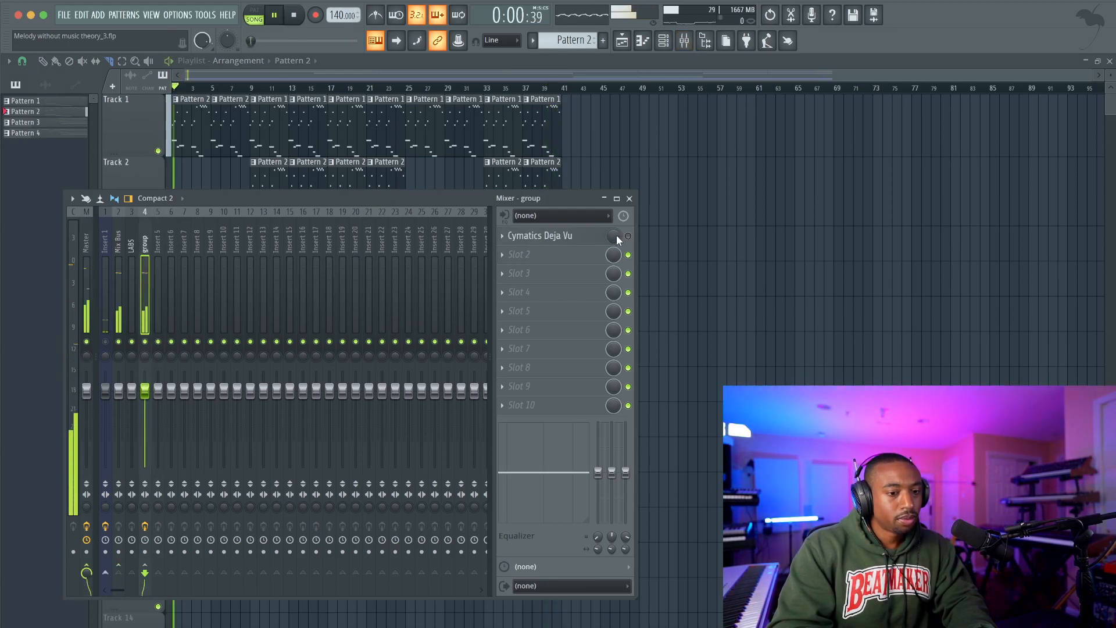
key("space")
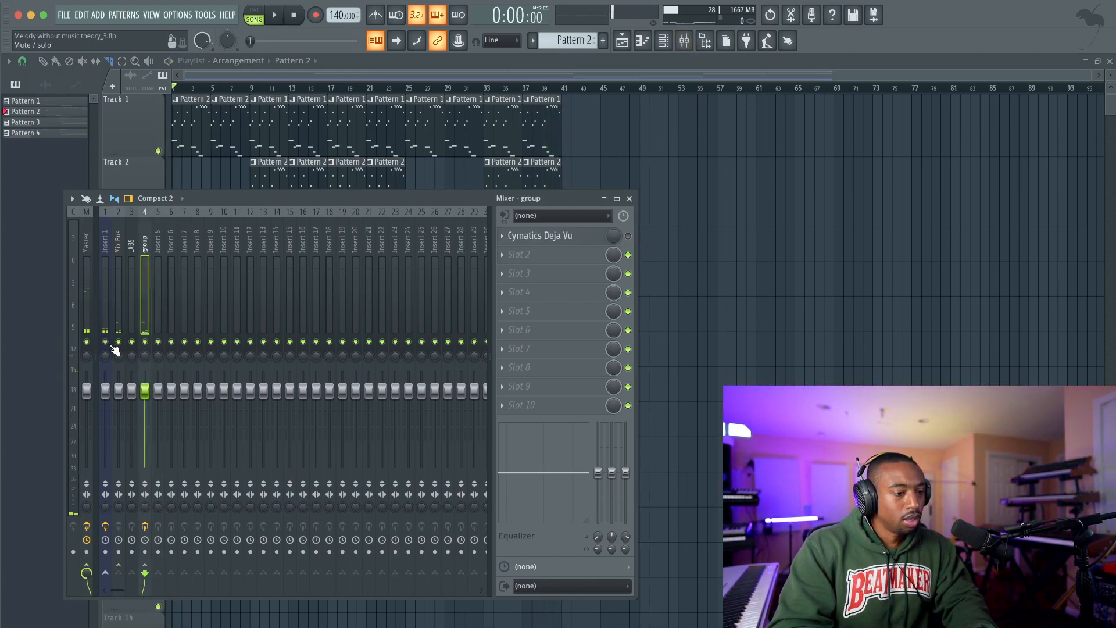
key("F9")
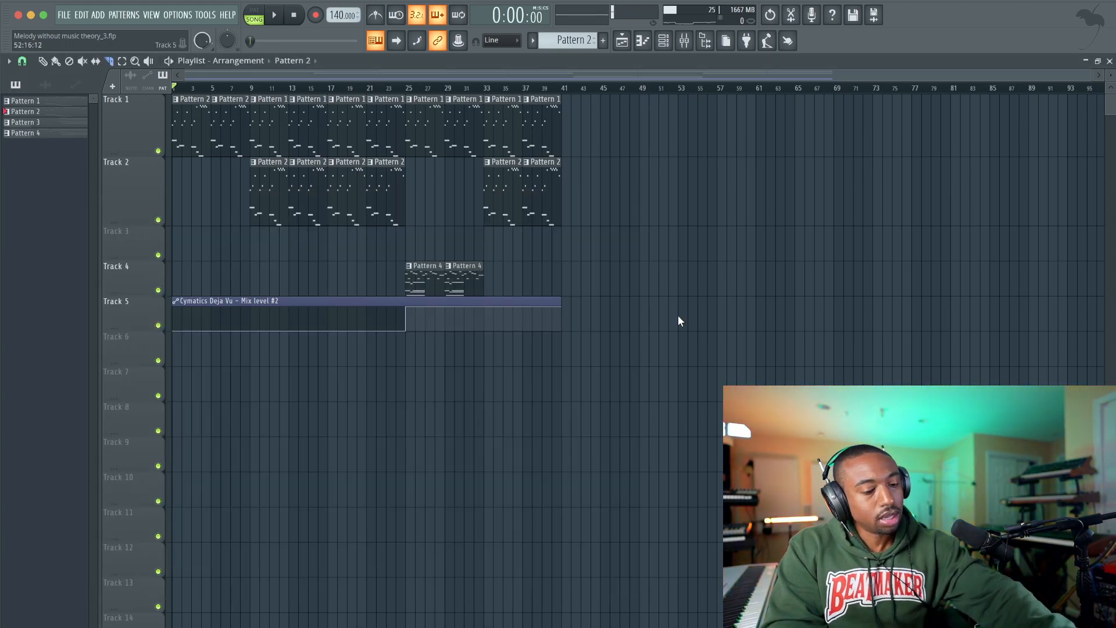